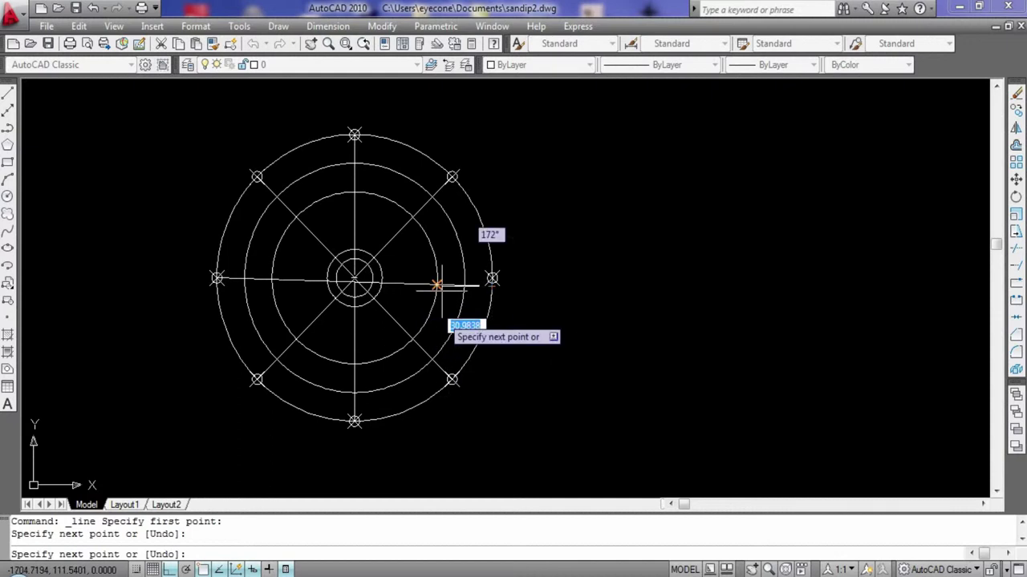
- Erase the stray line and redraw the horizontal centre line across the flange
click(465, 281)
key(Delete)
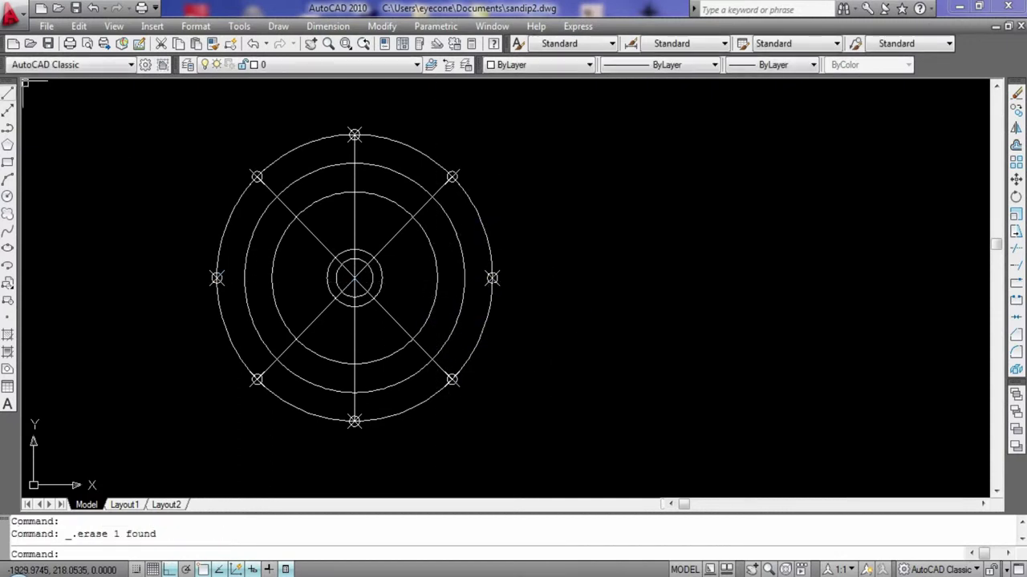
click(8, 93)
click(217, 278)
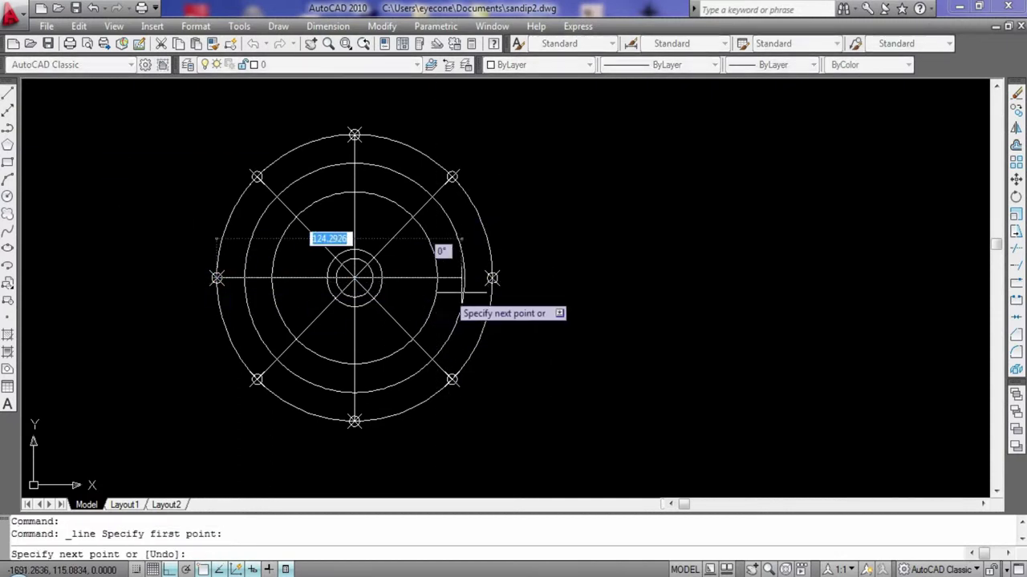
click(492, 279)
key(Return)
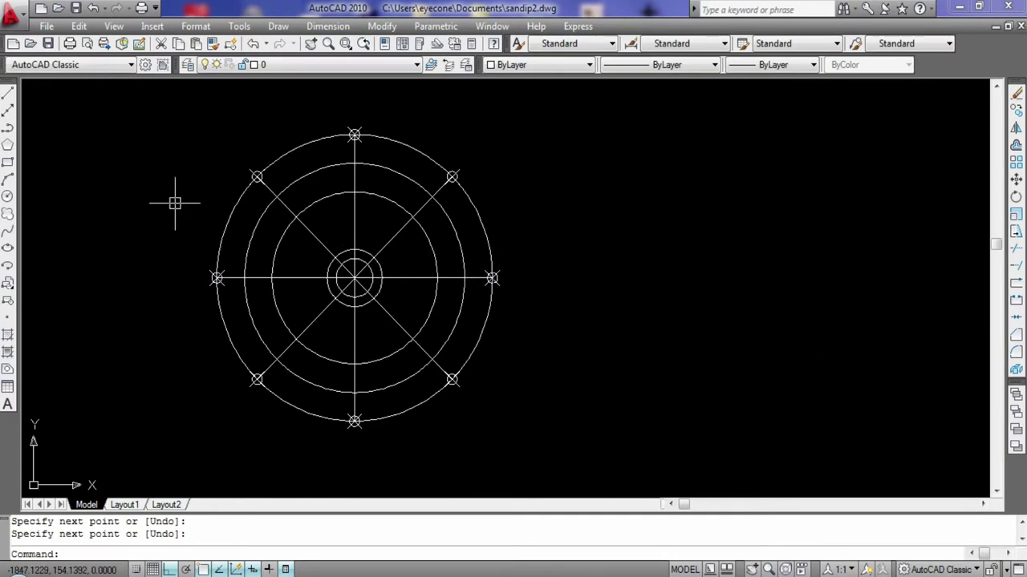
- Draw a diameter-8 bolt-hole circle centred at the top of the bolt circle
click(7, 196)
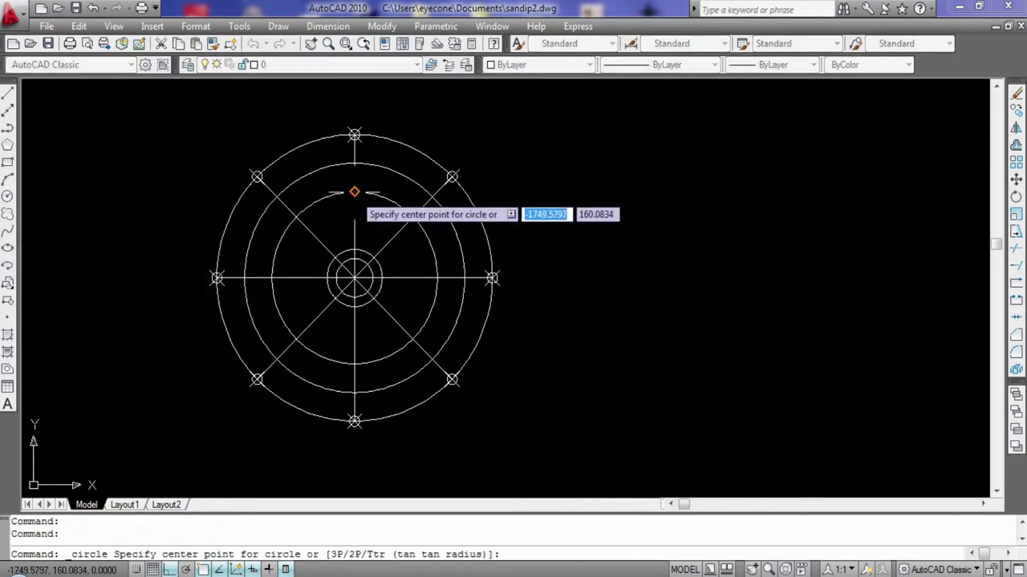
click(354, 163)
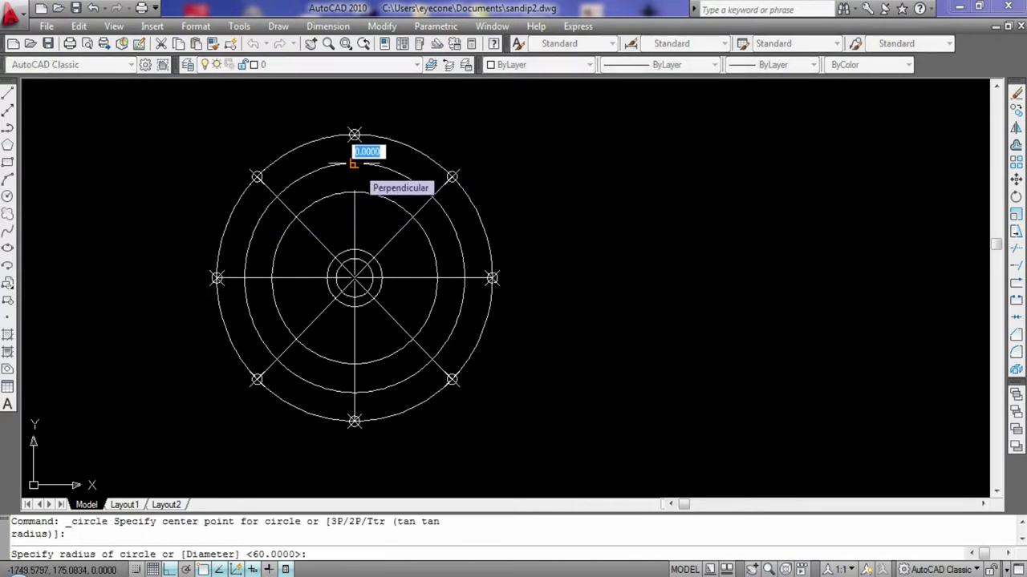
text(d)
key(Return)
text(8)
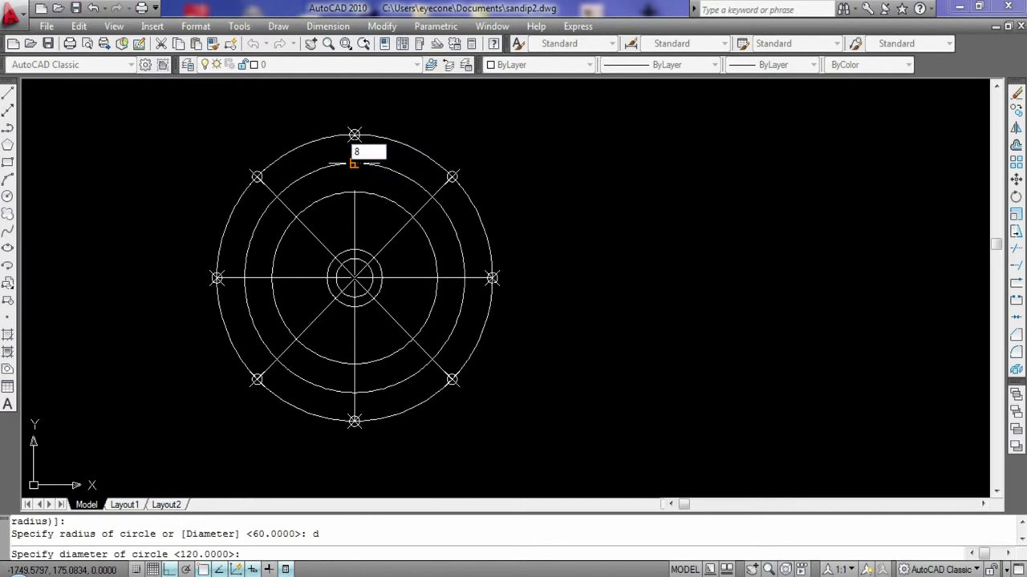
key(Return)
key(Escape)
text(co)
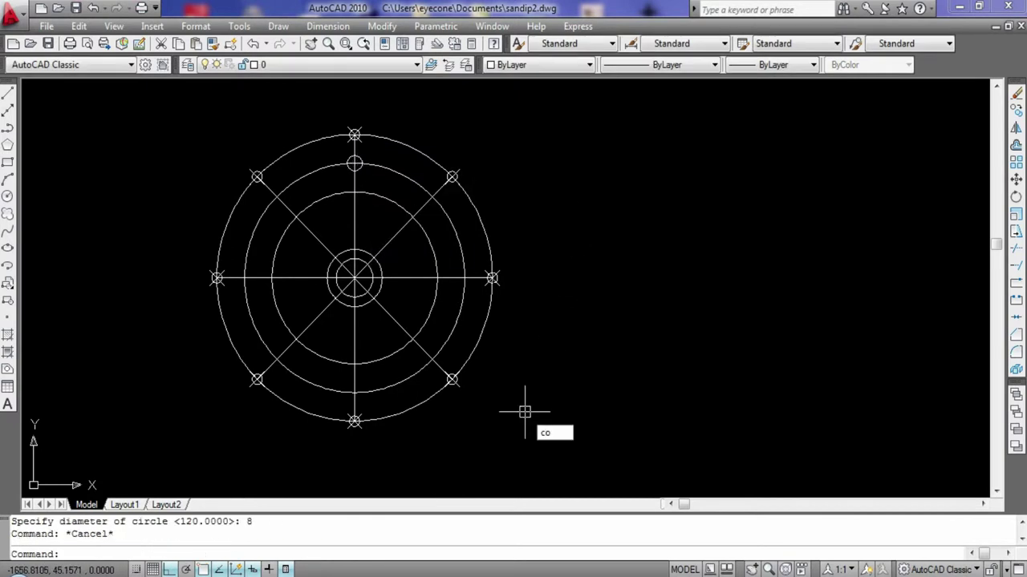
- Make a first attempt at copying the small circle, then cancel it
key(Return)
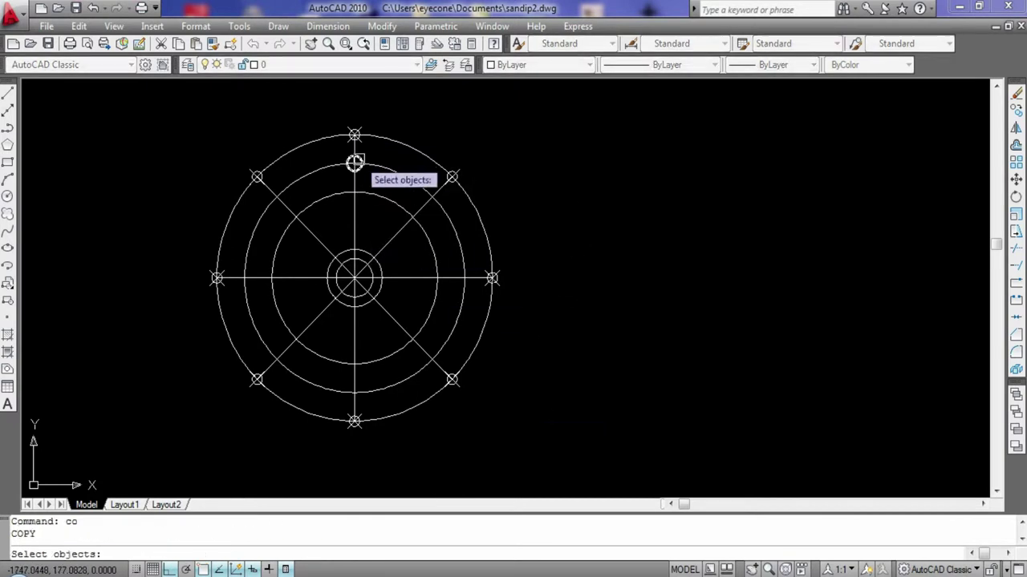
key(Return)
click(432, 195)
click(432, 194)
key(Escape)
key(Escape)
text(co)
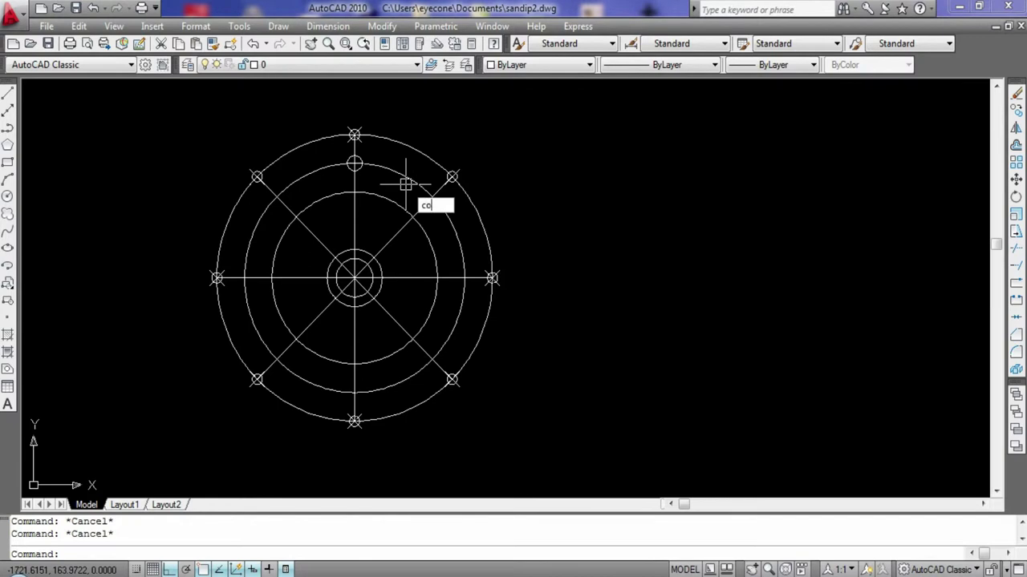
- Copy the diameter-8 hole onto the other seven bolt-circle positions
key(Return)
click(361, 166)
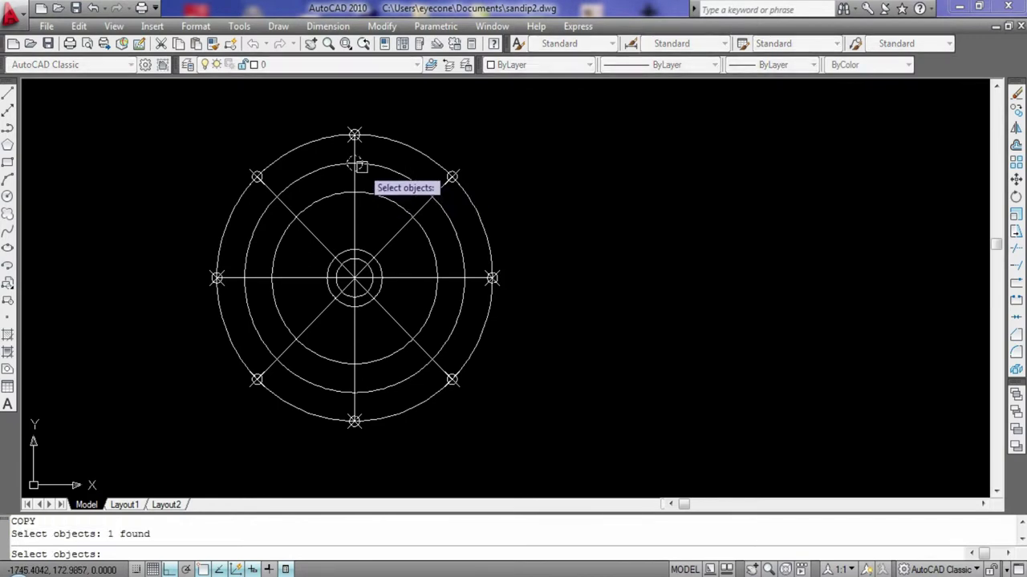
key(Return)
click(354, 164)
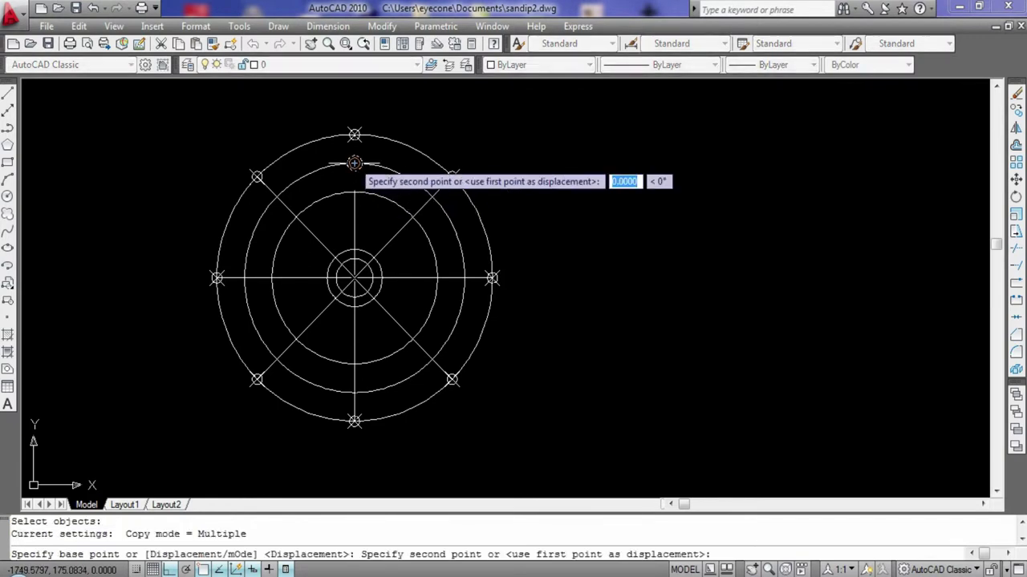
click(432, 196)
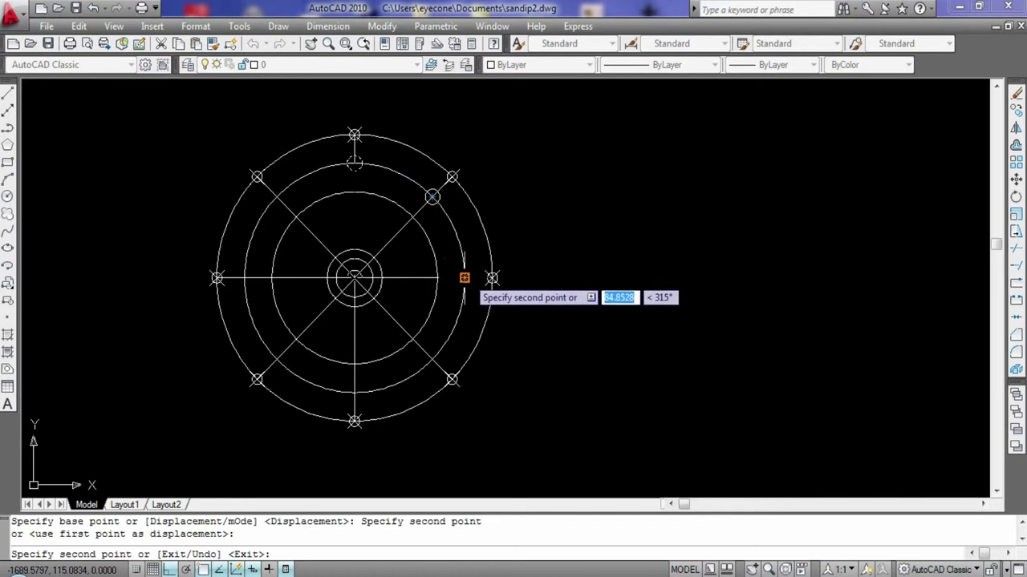
click(464, 278)
click(432, 359)
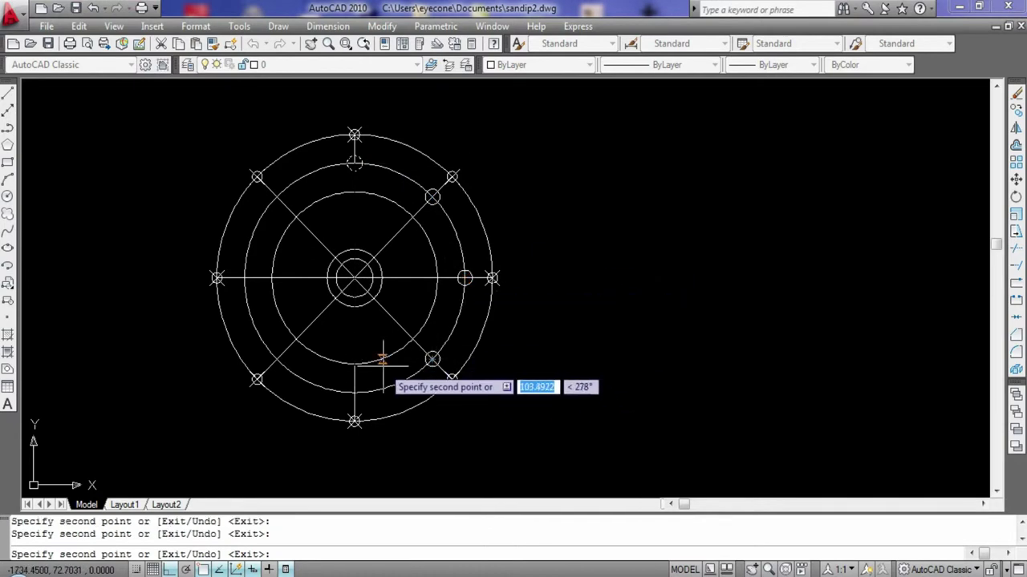
click(355, 393)
click(276, 358)
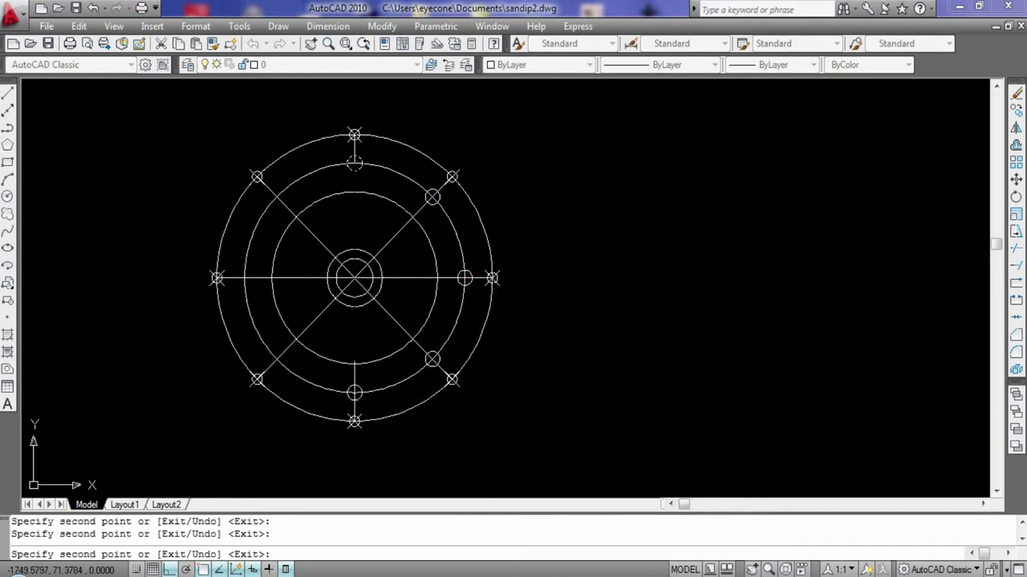
click(245, 278)
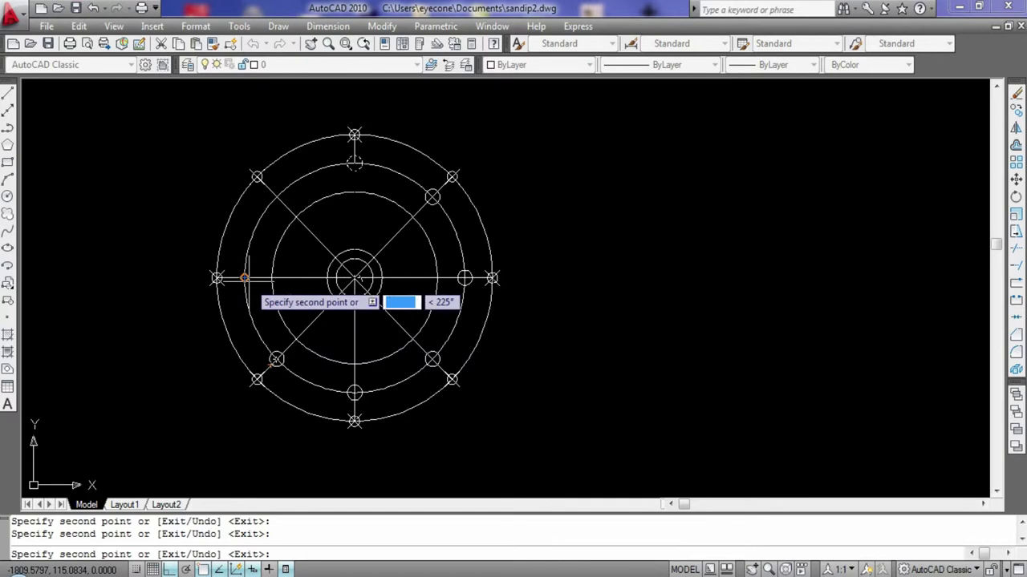
click(276, 196)
key(Escape)
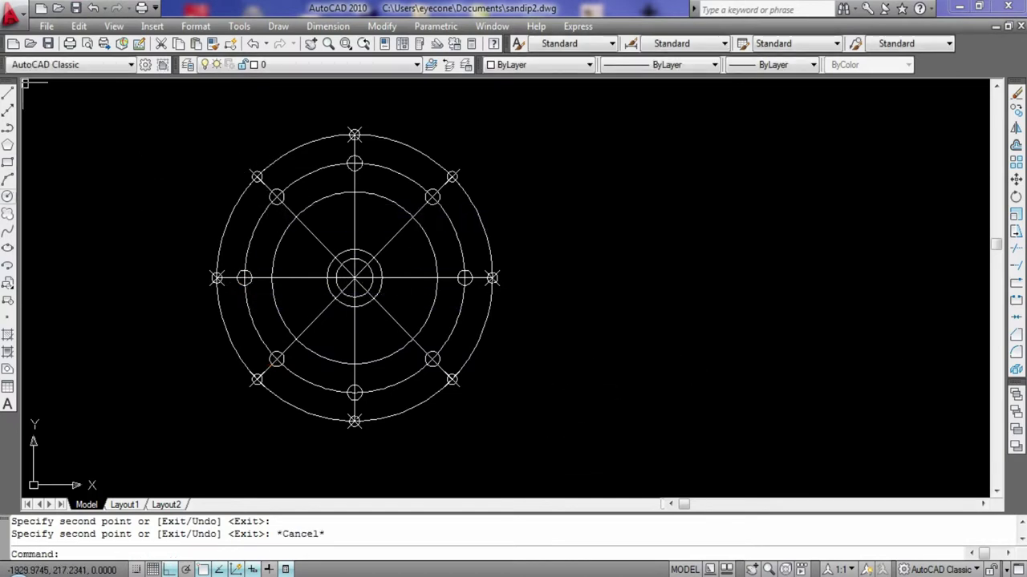
click(7, 196)
- Draw a diameter-15 circle concentric with the top bolt hole
click(355, 164)
text(d)
key(Return)
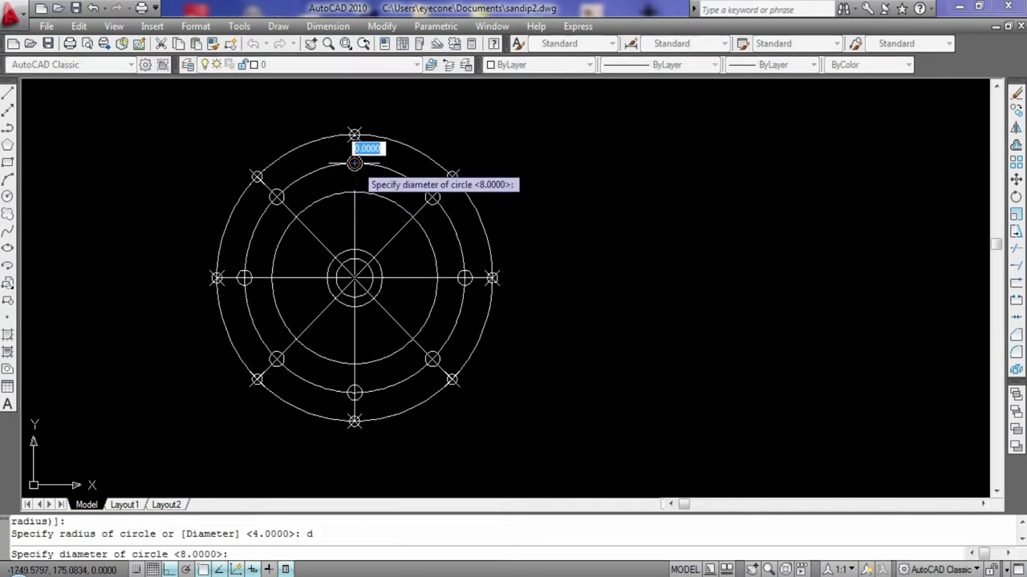
key(Return)
key(Escape)
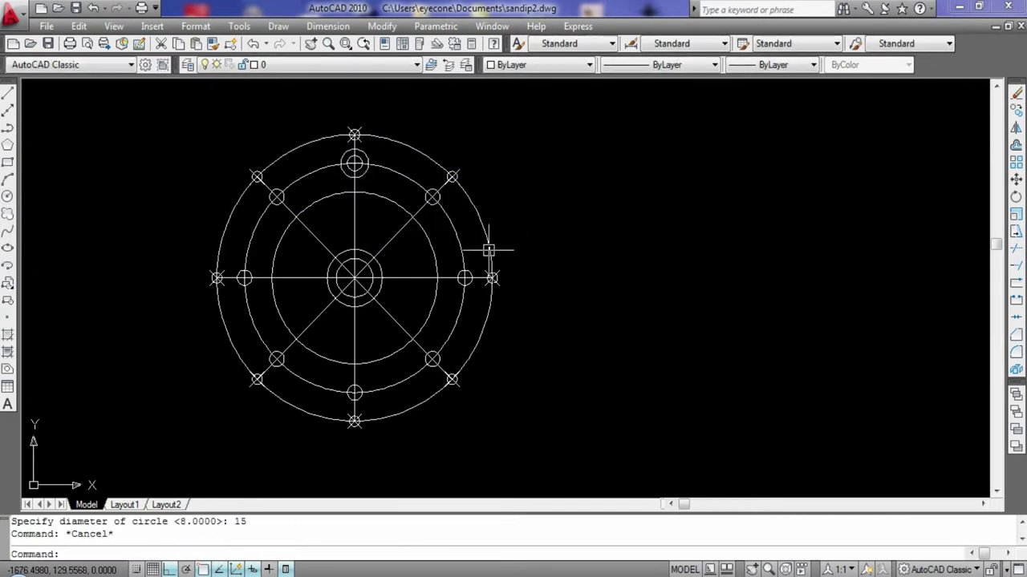
- Try copying the larger top circle, abandoning the false starts
text(coo)
key(Escape)
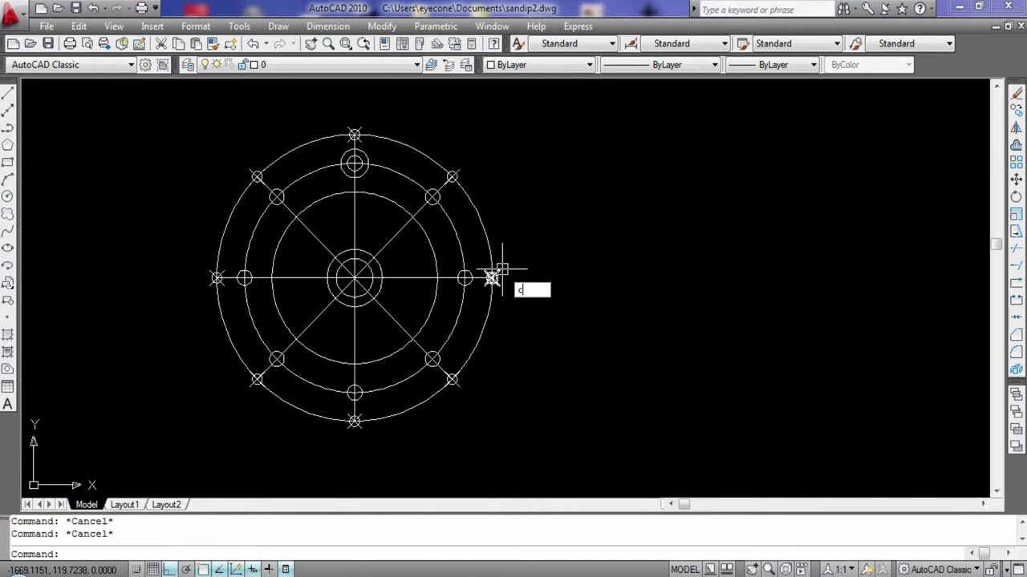
key(Return)
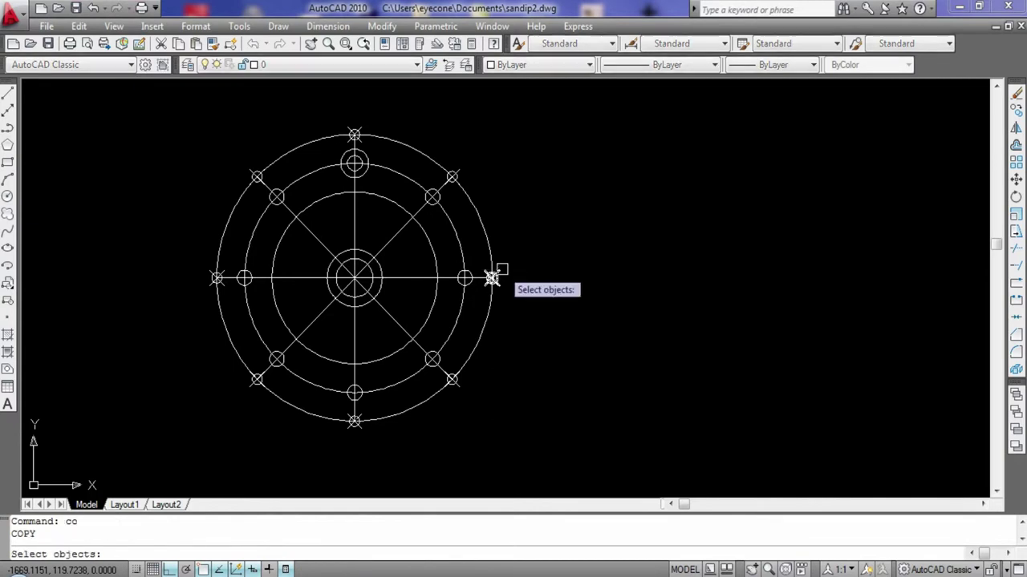
click(366, 155)
key(Return)
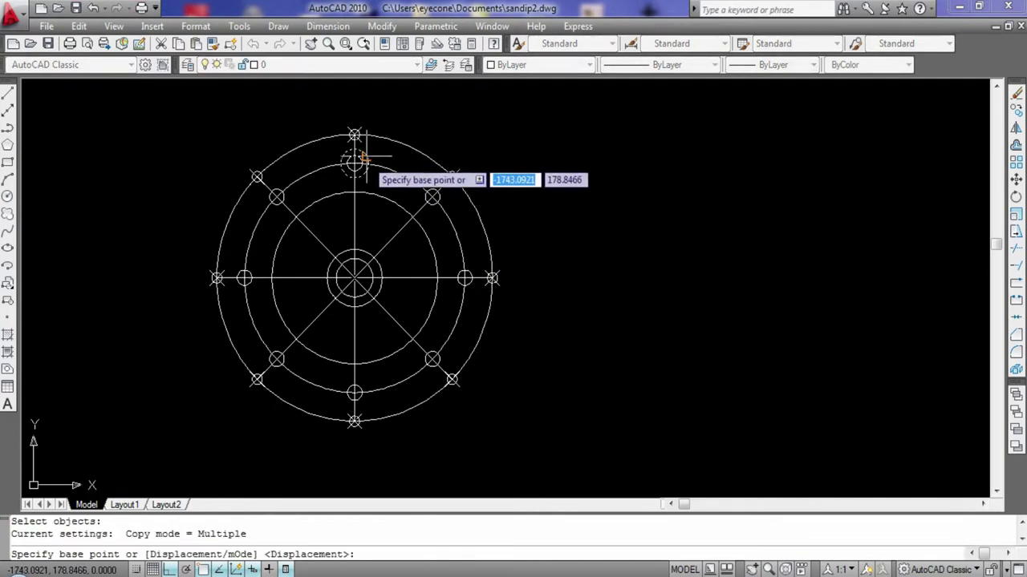
click(358, 164)
key(Return)
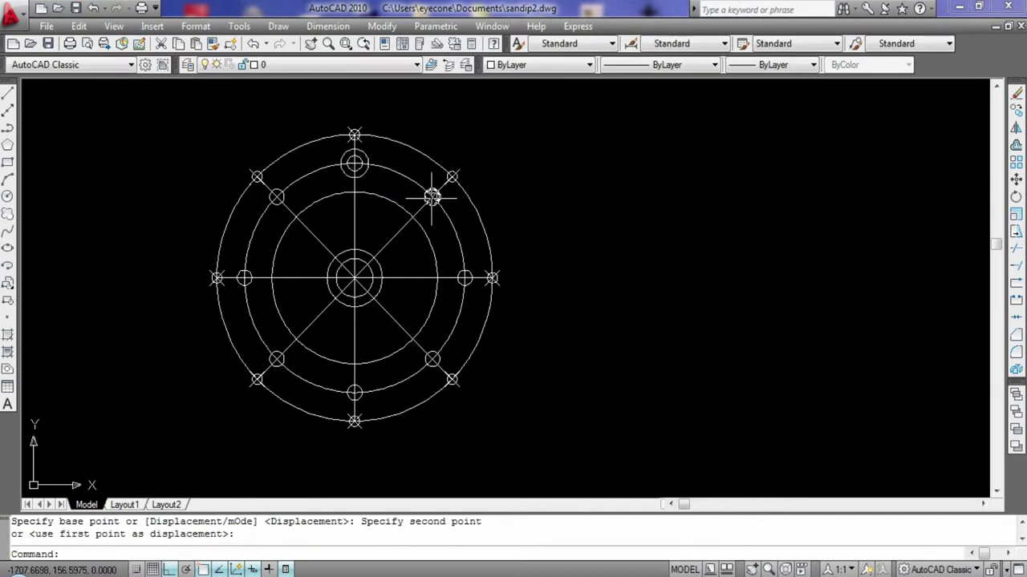
click(432, 196)
key(Escape)
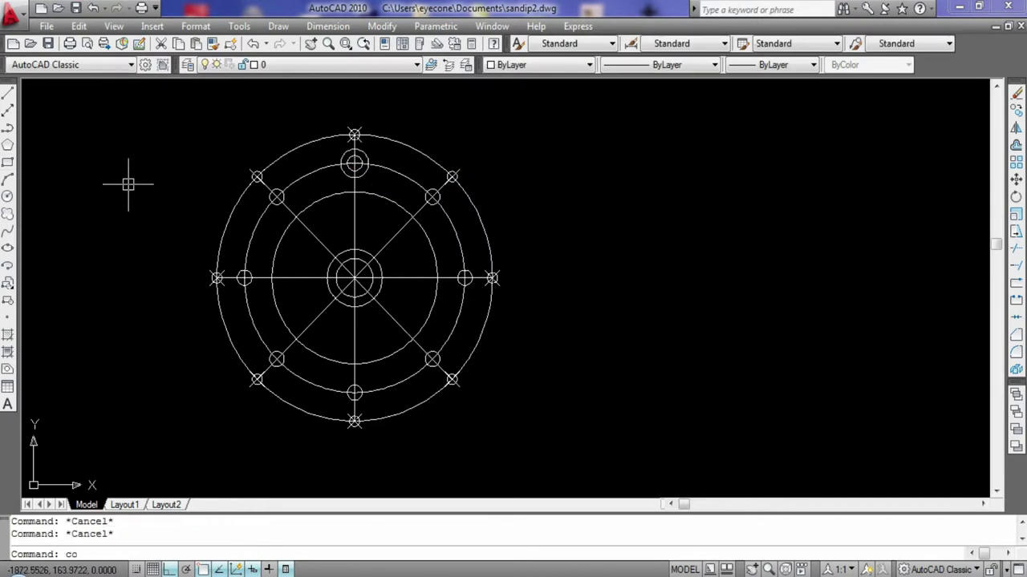
- Copy the diameter-15 ring from the top hole onto the other bolt holes
text(c)
key(Return)
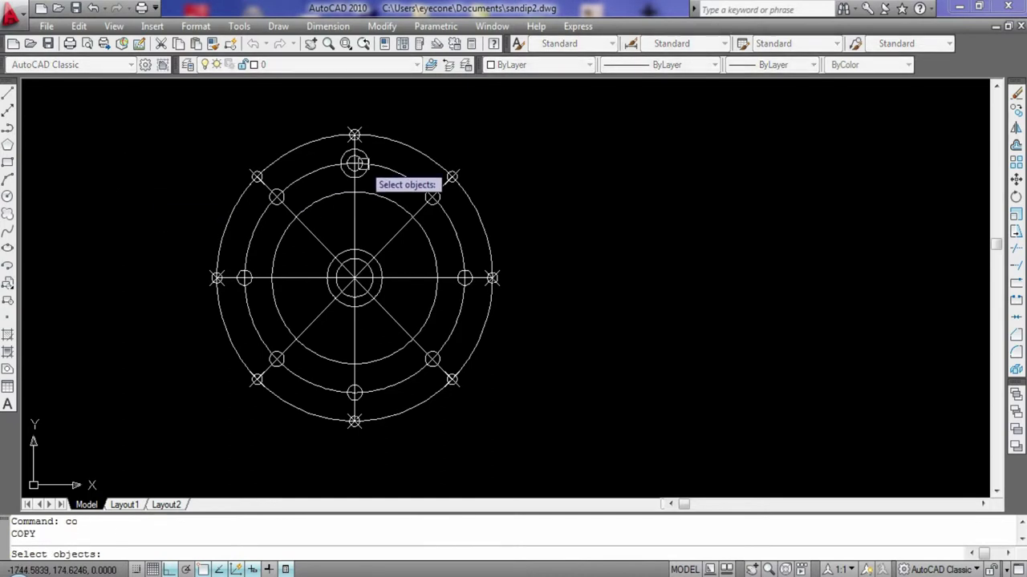
click(371, 160)
key(Return)
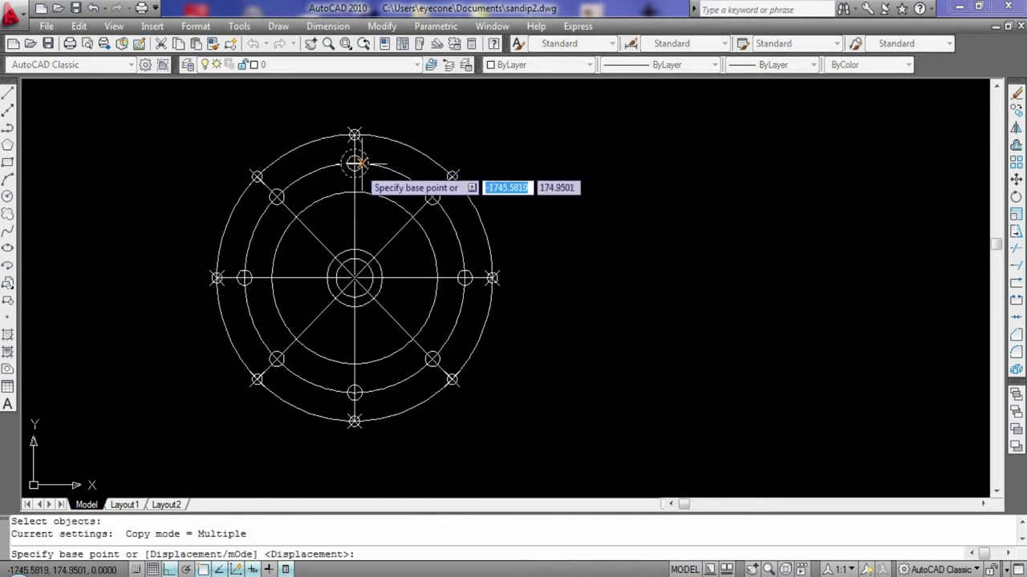
click(365, 164)
click(431, 199)
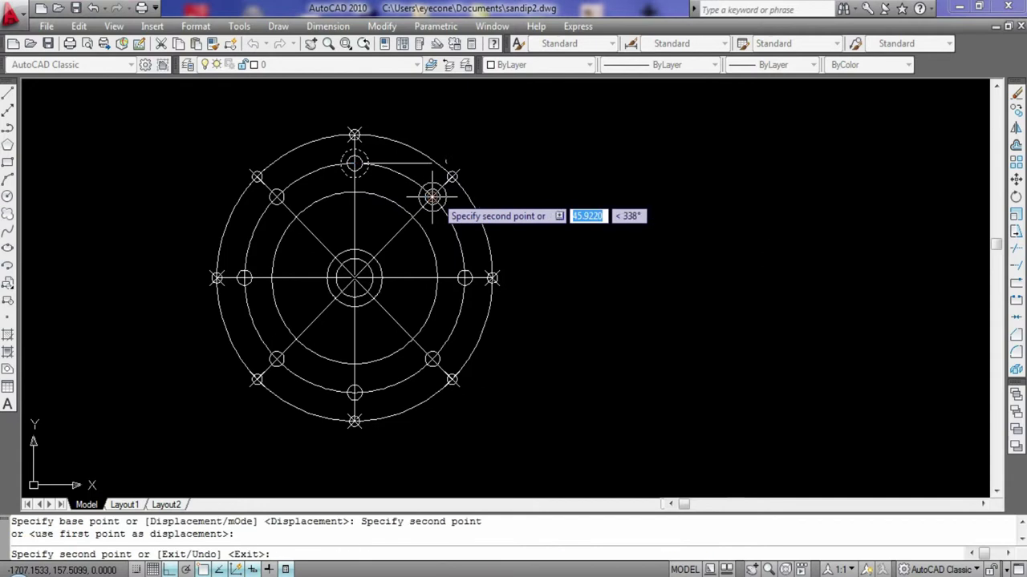
click(432, 358)
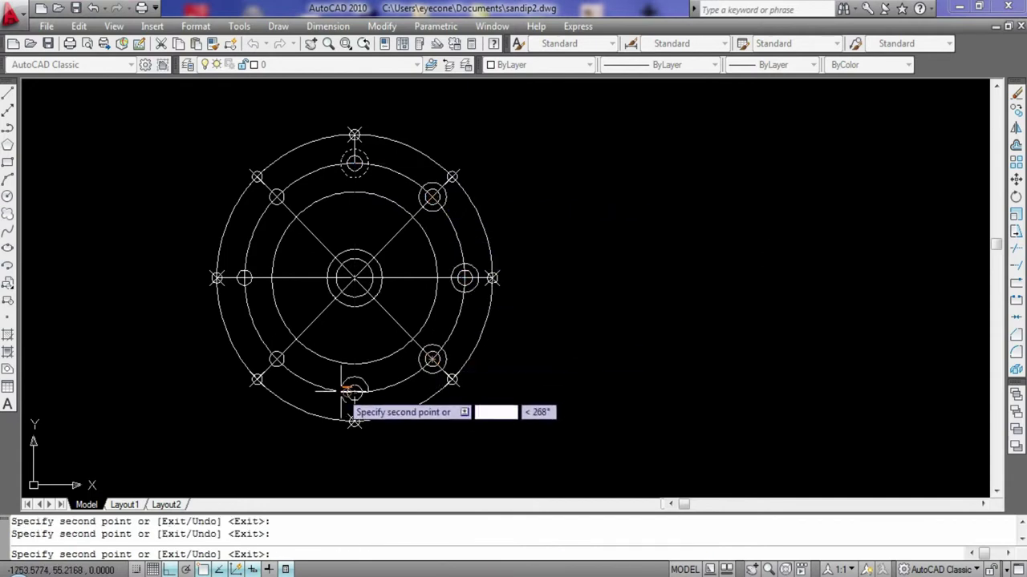
click(353, 393)
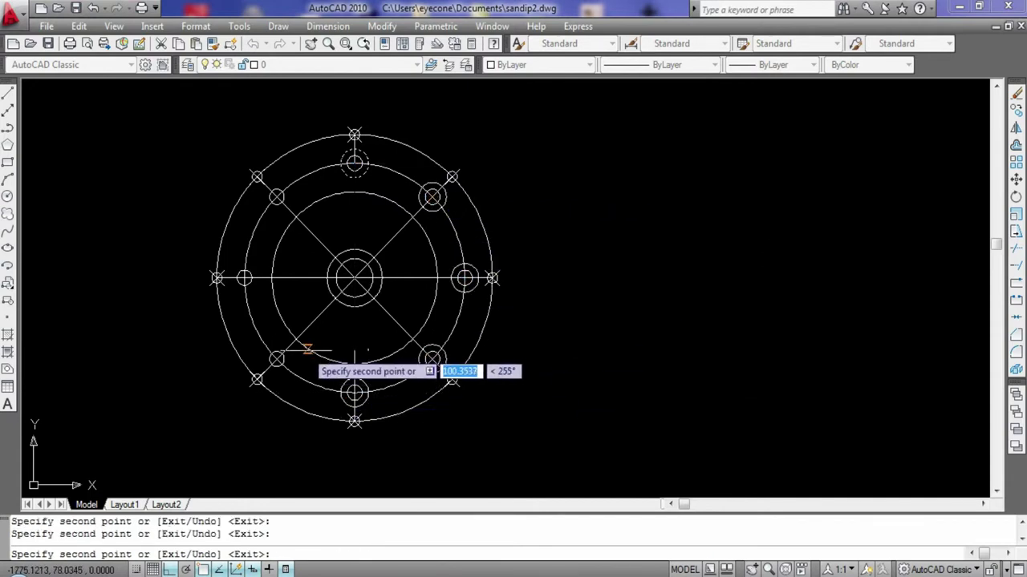
click(276, 359)
click(244, 278)
click(276, 196)
key(Escape)
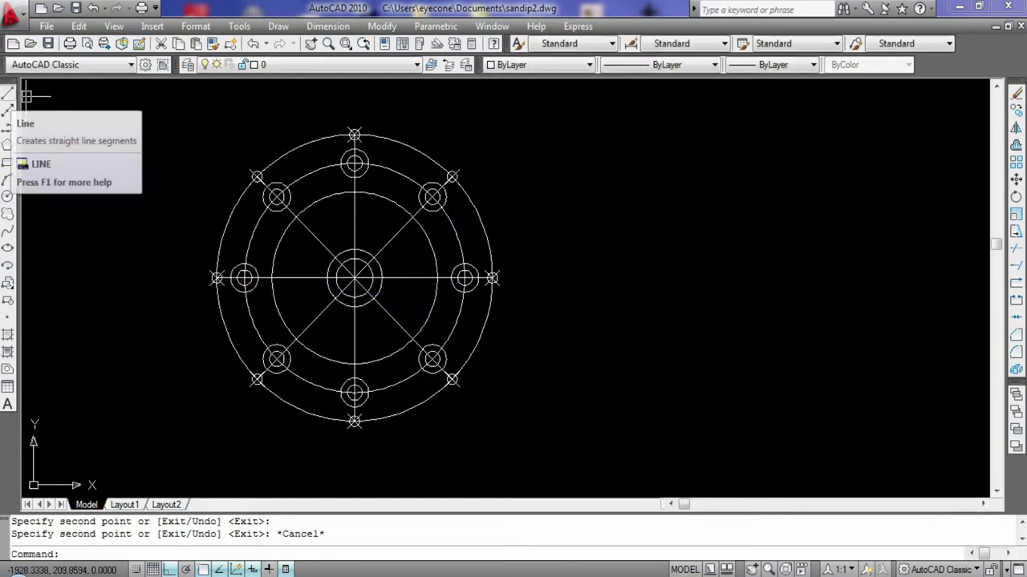
- Draw an inscribed six-sided hexagon of radius 9 centred on the top bolt hole
click(7, 144)
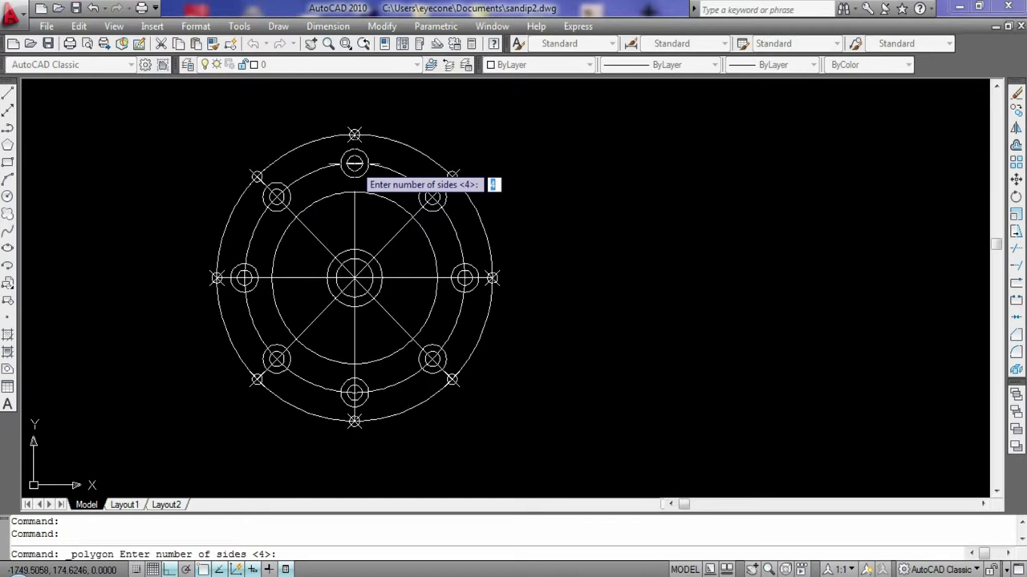
text(6)
key(Return)
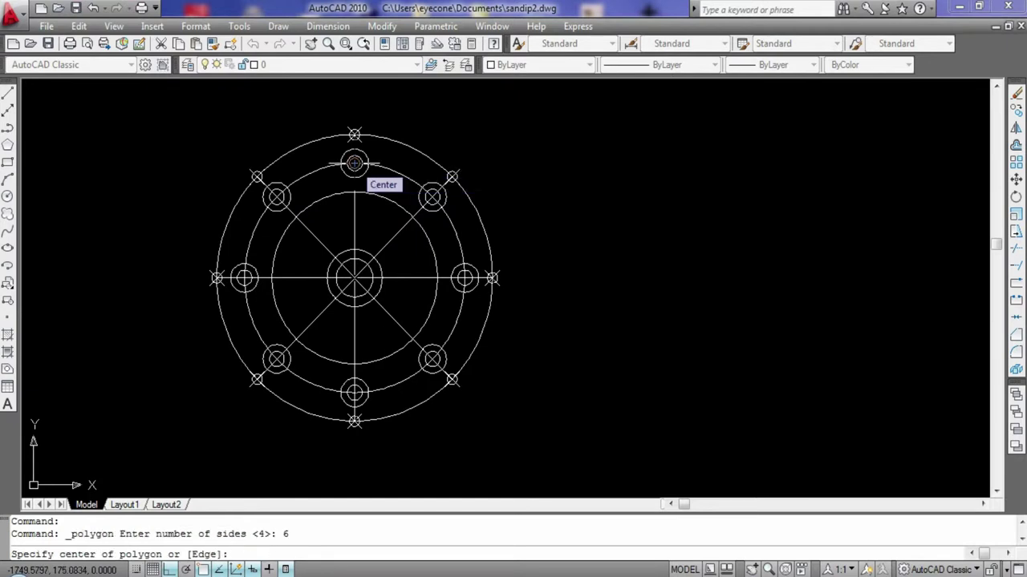
click(355, 163)
key(Return)
text(9)
key(Return)
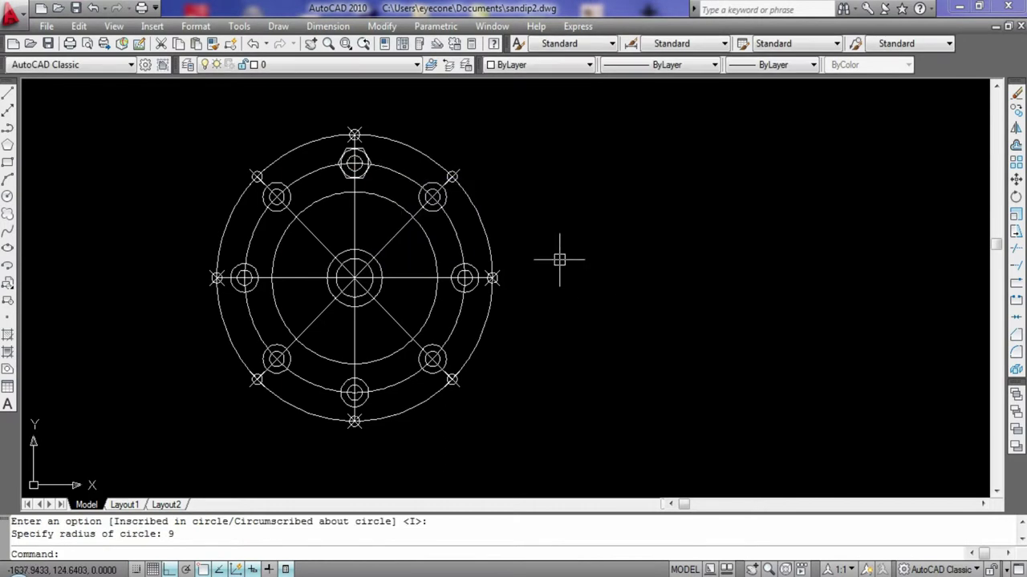
scroll(559, 259, up, 3)
mouse_move(173, 198)
middle_down()
mouse_move(303, 249)
mouse_move(398, 321)
middle_up()
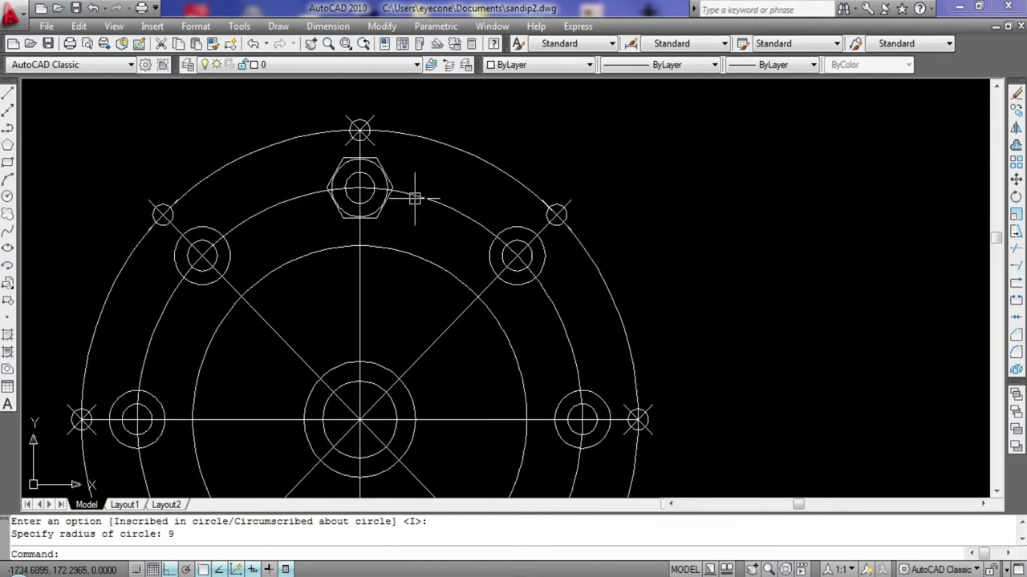
text(co)
- Copy the top hexagon nut onto the upper-right, right, lower-right, bottom, lower-left and left holes
key(Return)
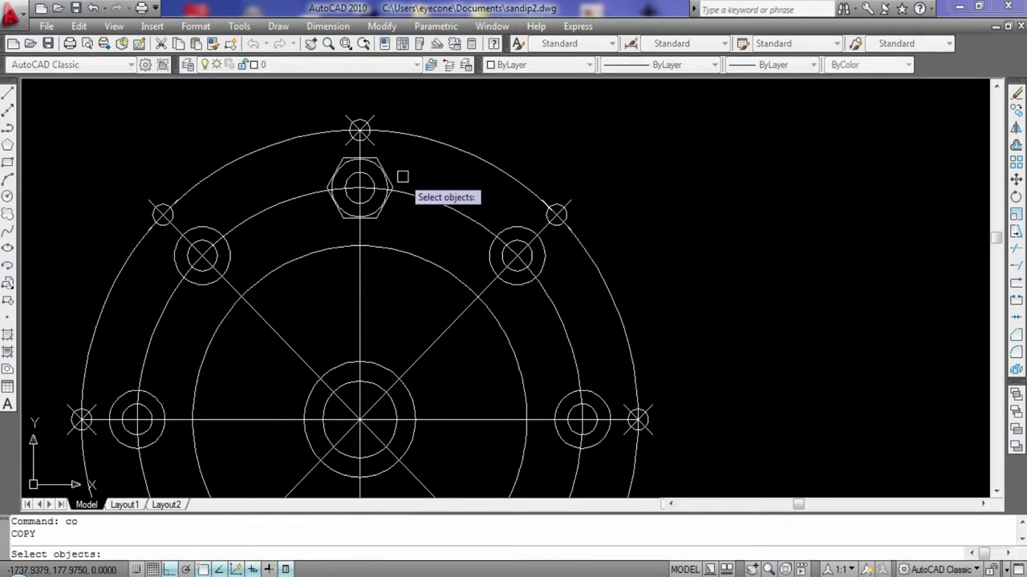
click(386, 163)
scroll(387, 166, down, 3)
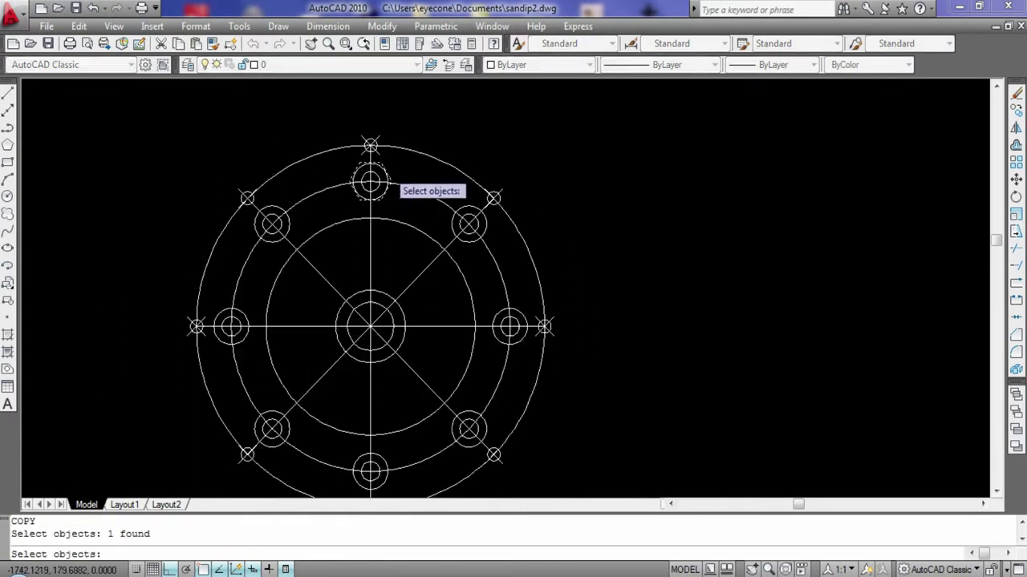
scroll(386, 170, down, 1)
key(Return)
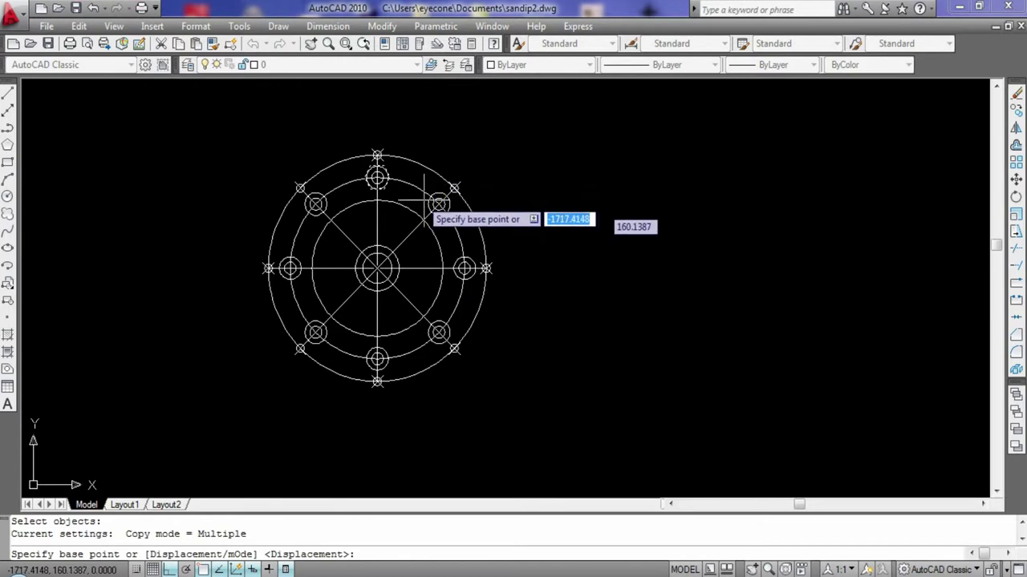
click(377, 177)
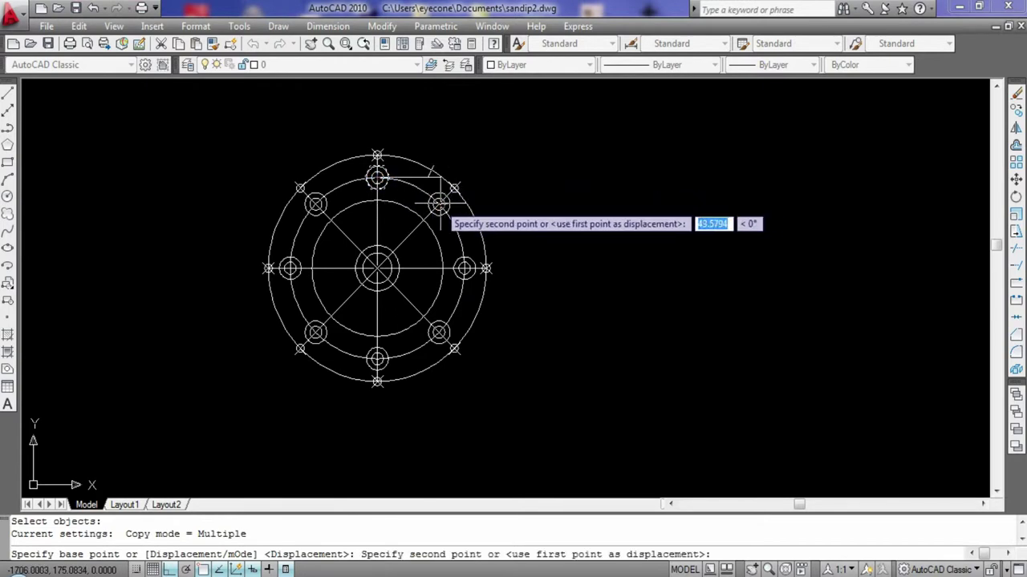
click(439, 205)
click(462, 269)
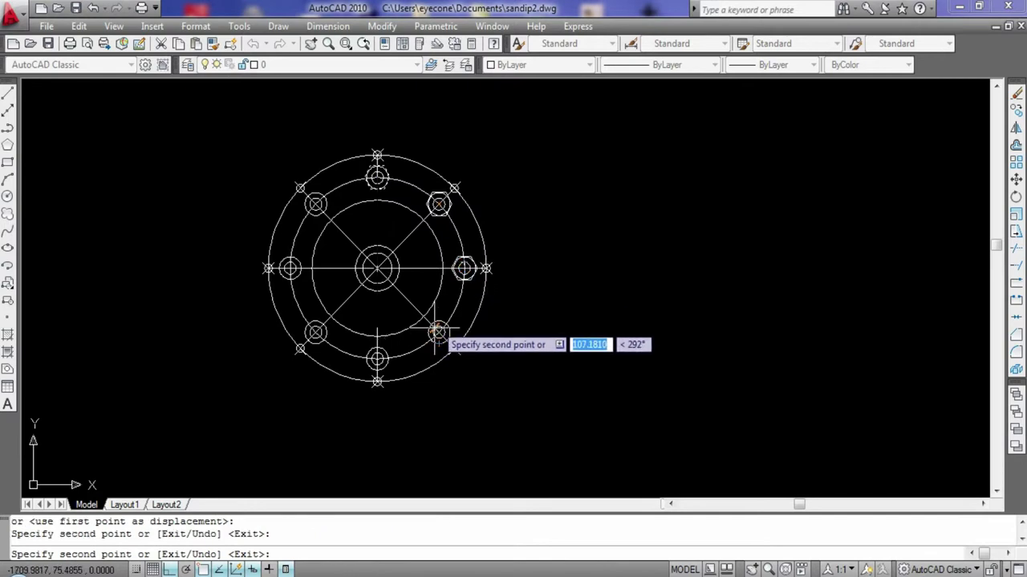
click(437, 333)
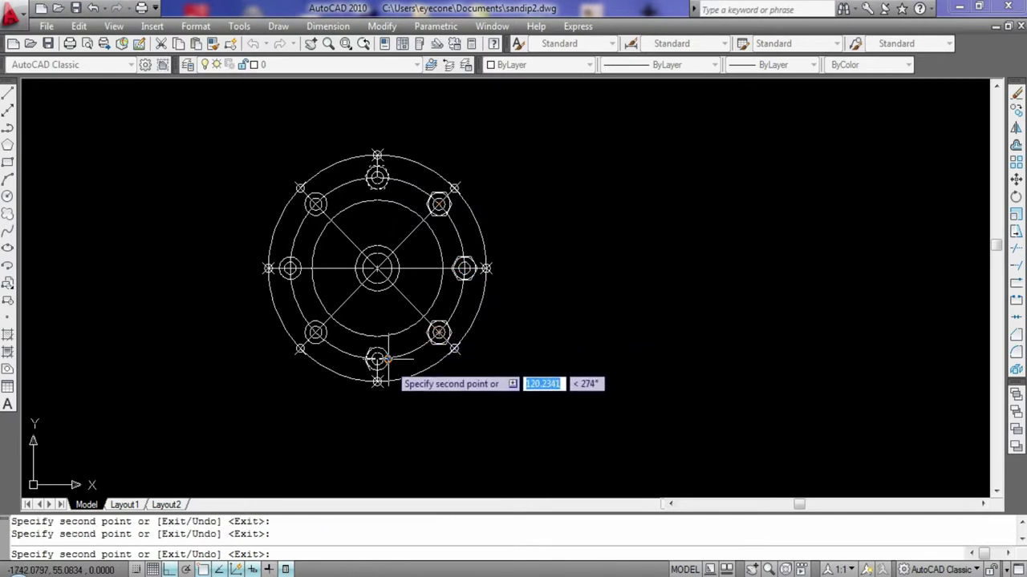
click(377, 382)
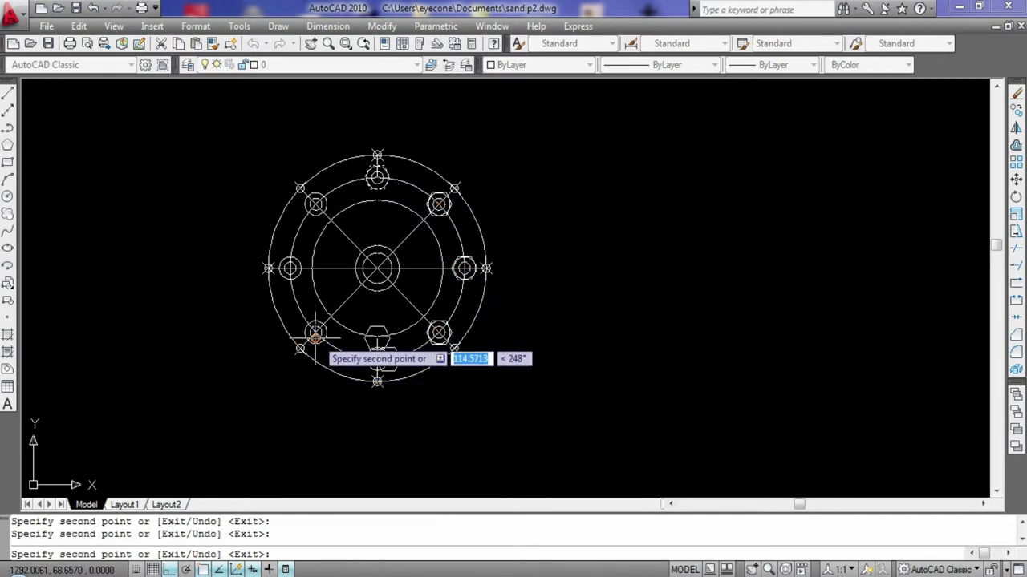
click(316, 332)
click(290, 268)
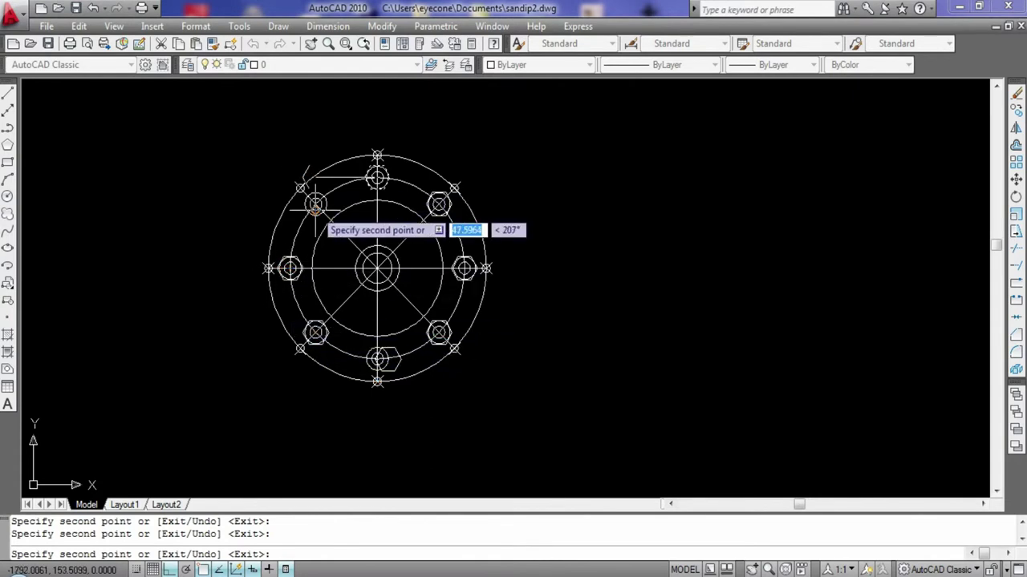
key(Escape)
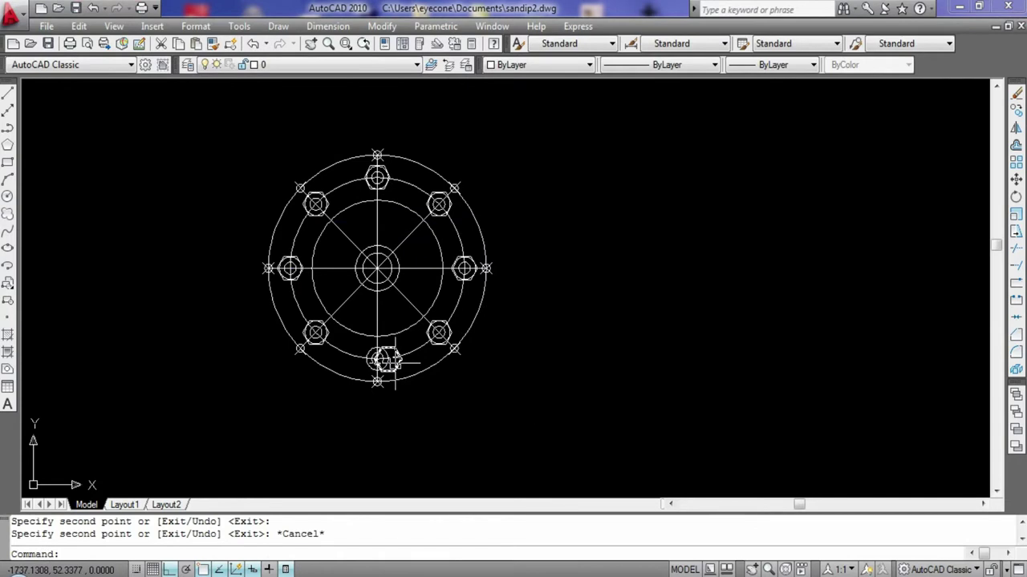
- Delete the misplaced hexagon at the bottom hole and abandon a new polygon
click(386, 360)
key(Delete)
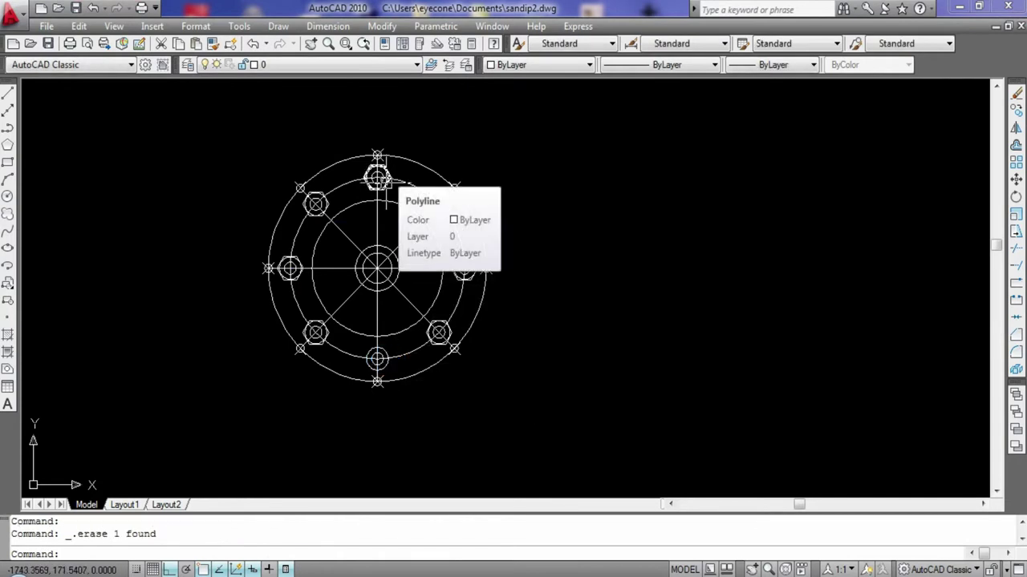
click(7, 145)
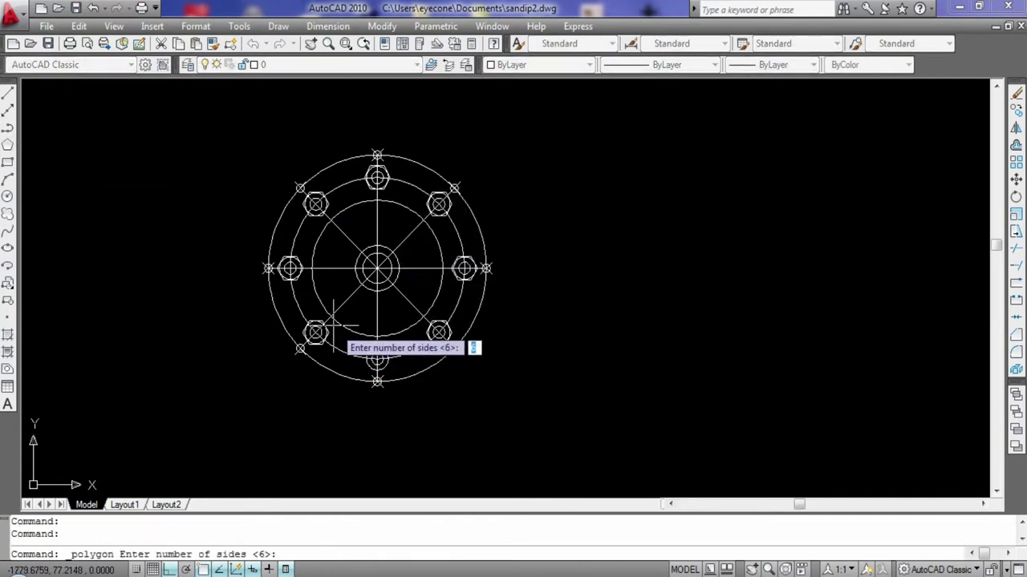
key(Return)
text(9)
key(Return)
key(Return)
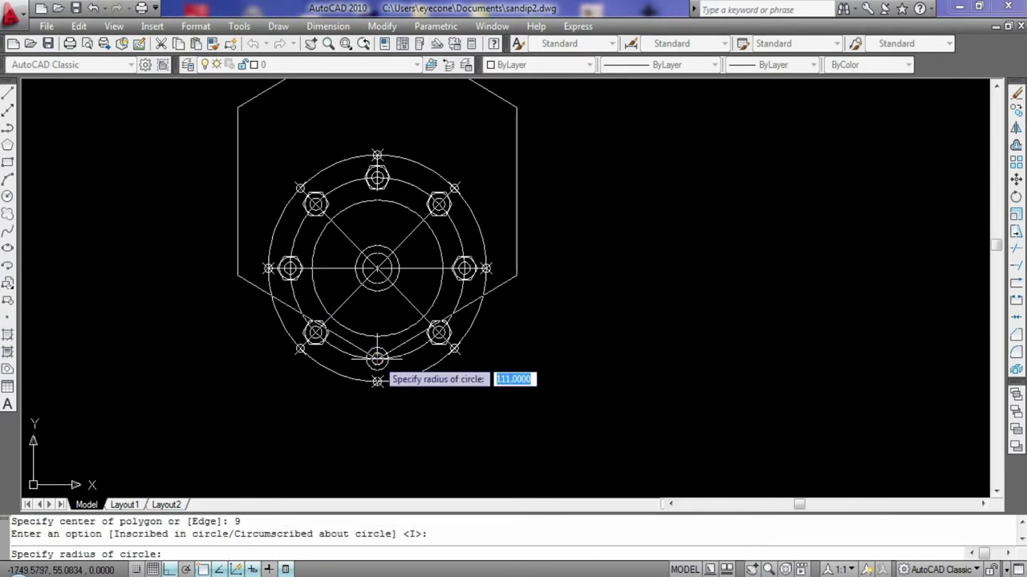
key(Escape)
key(Escape)
key(Escape)
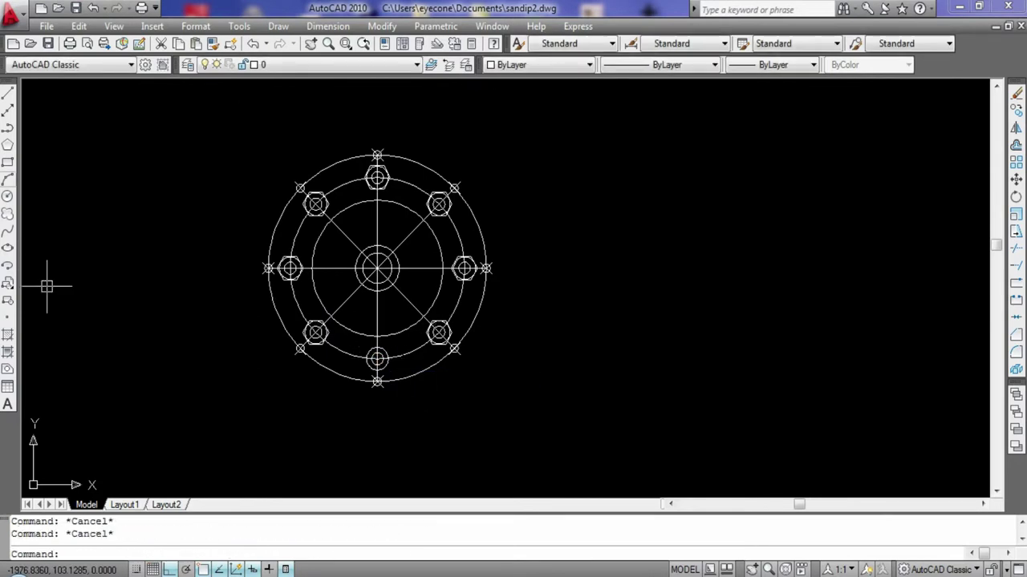
- Begin another six-sided polygon and cancel it before placing it
click(7, 145)
key(Return)
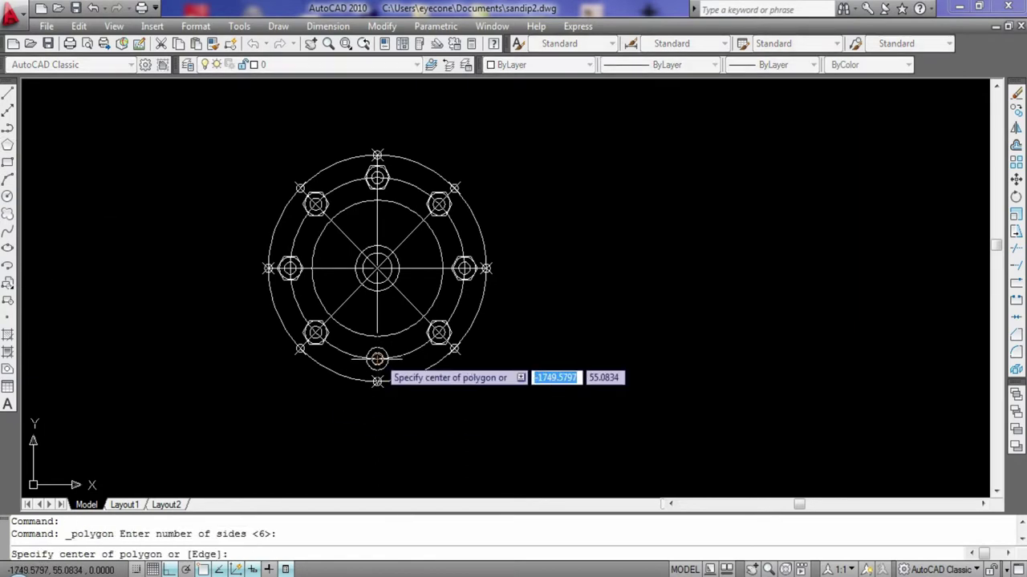
text(9)
key(Return)
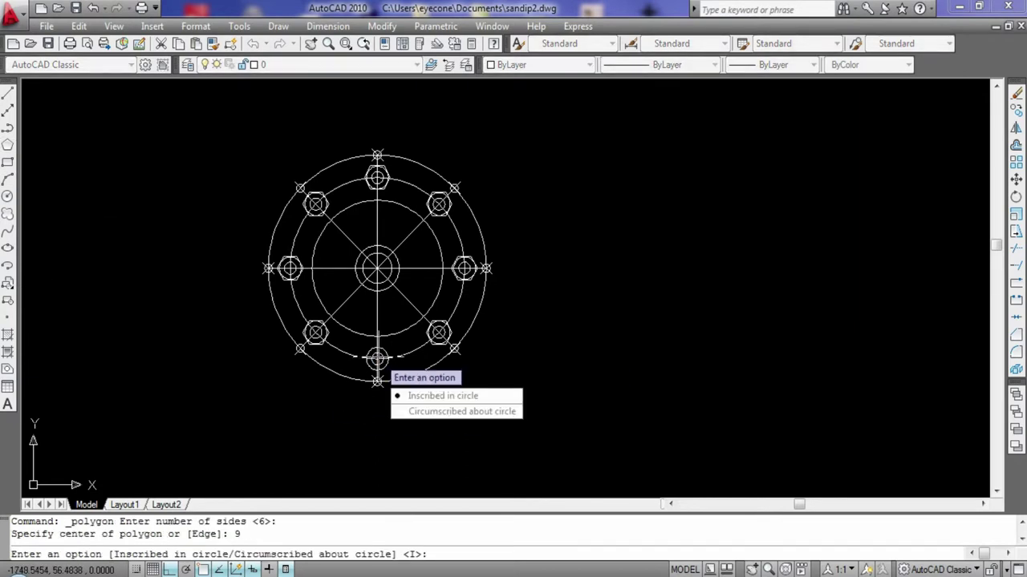
key(Return)
key(Escape)
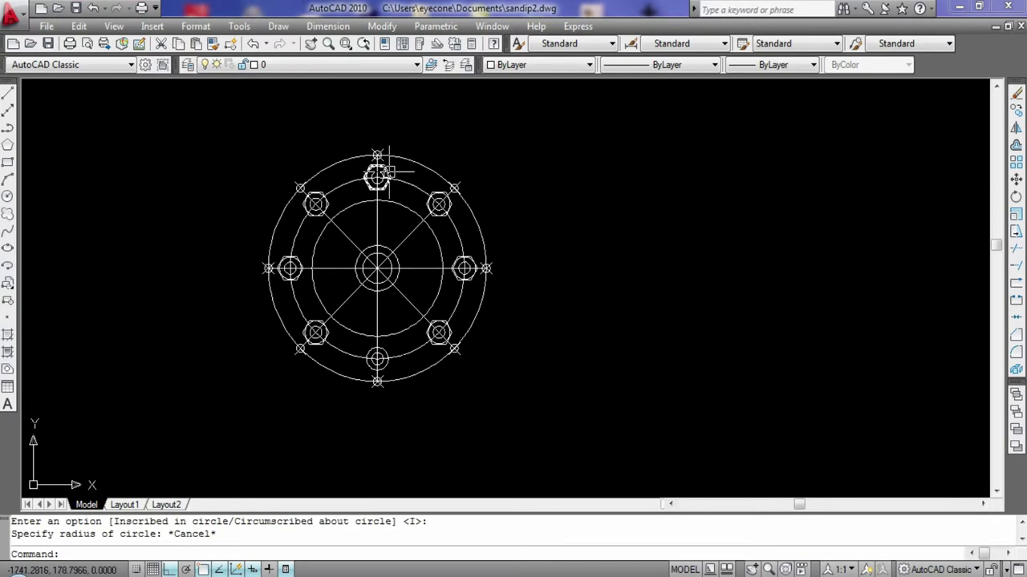
- Copy the lower-right hexagon nut, using its hole centre as the base point
text(c)
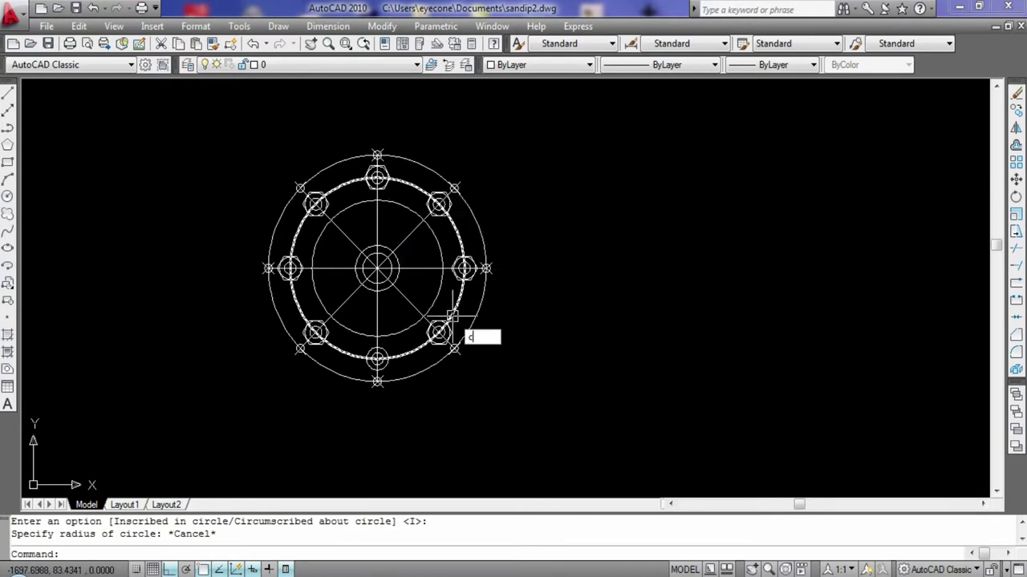
text(o)
key(Return)
click(455, 329)
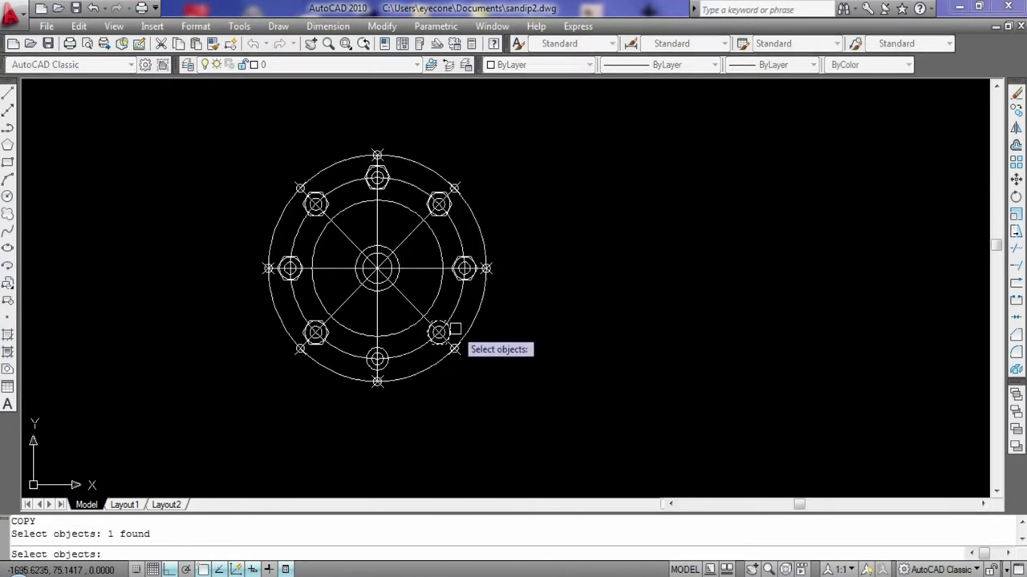
key(Return)
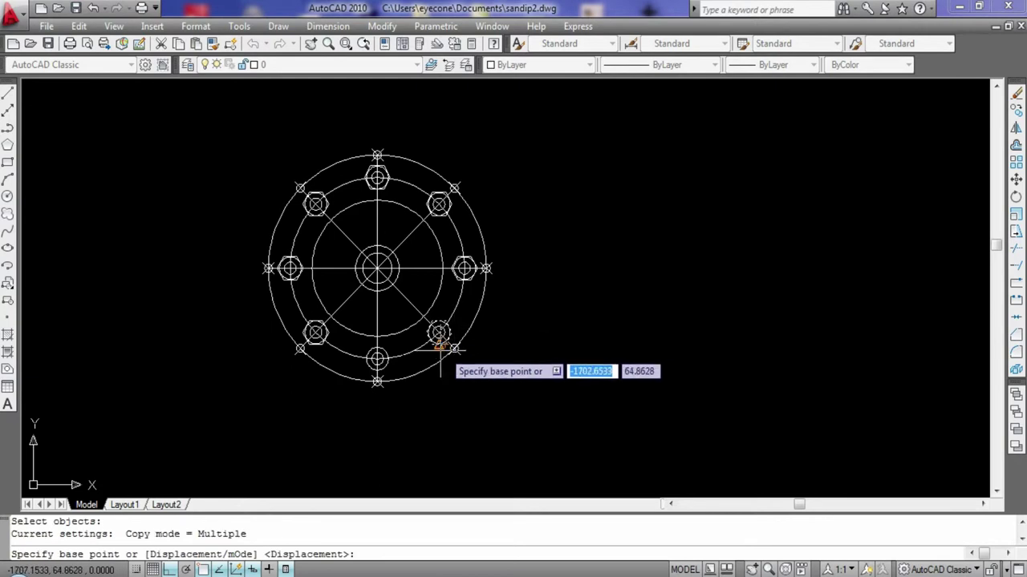
click(439, 333)
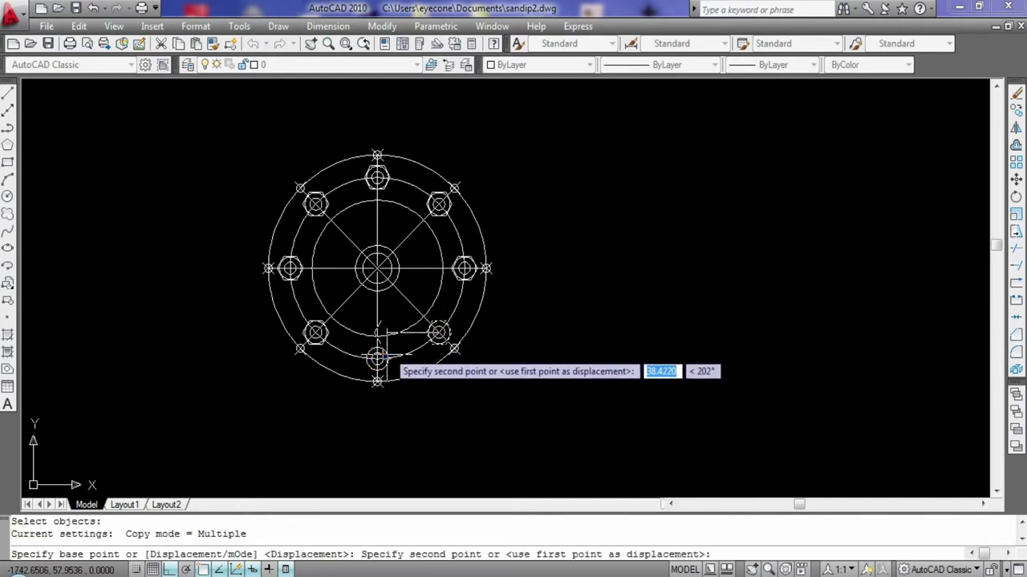
key(Escape)
- Zoom in on the flange to enlarge the bolt holes and hexagon nuts
scroll(471, 416, up, 2)
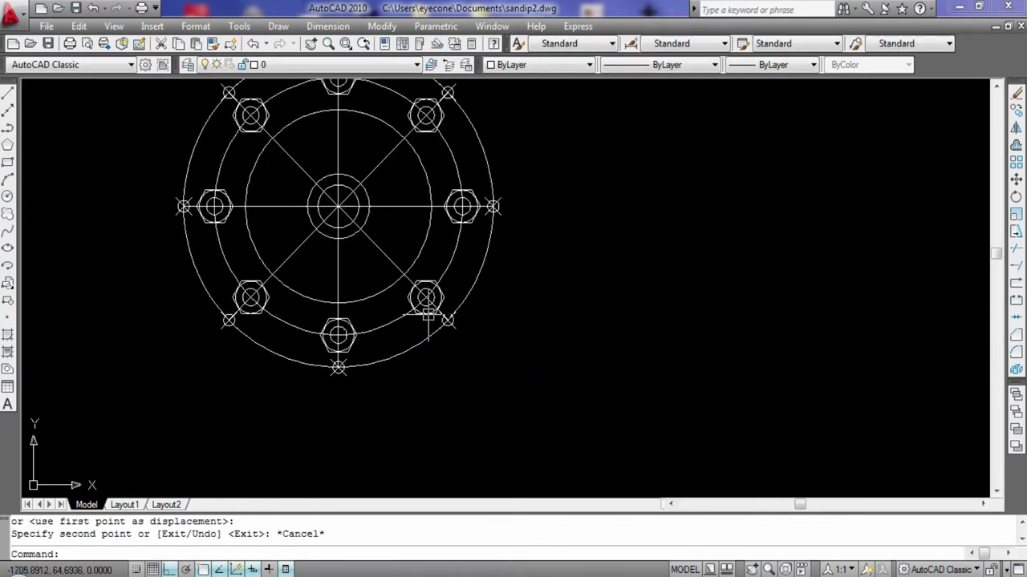
middle_drag(130, 239, 136, 284)
scroll(168, 319, up, 2)
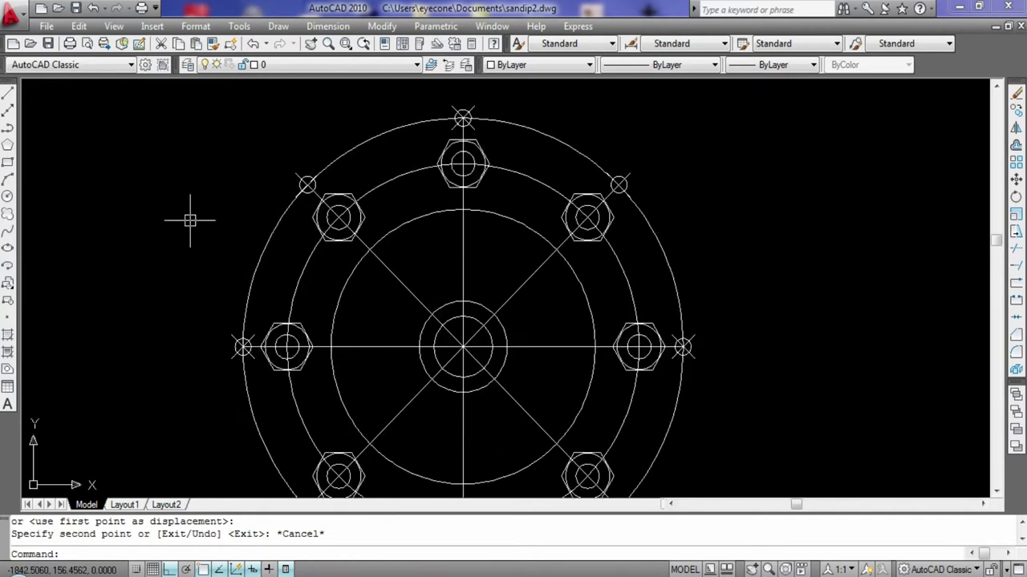
scroll(190, 220, down, 2)
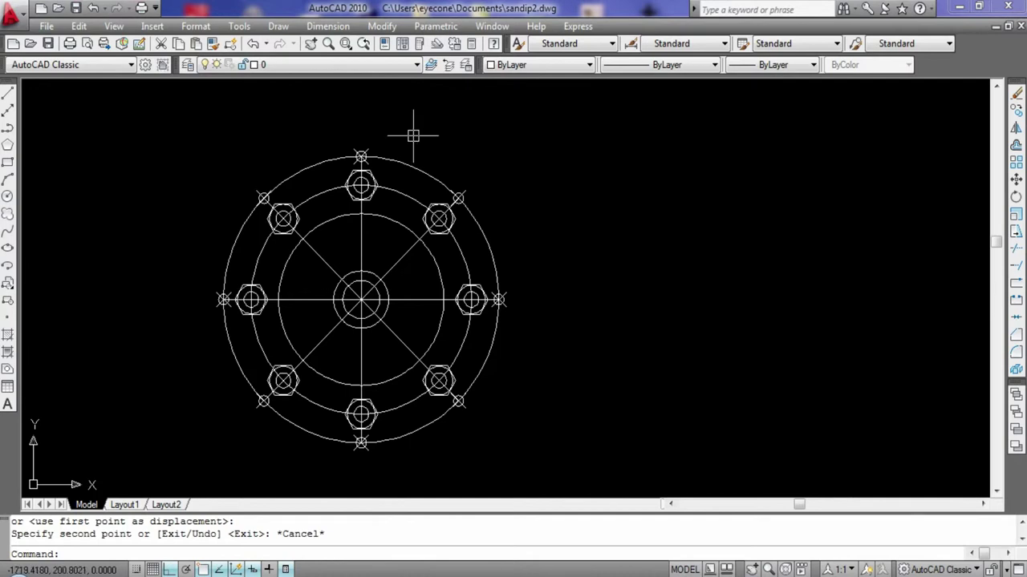
scroll(322, 217, up, 2)
text(ro)
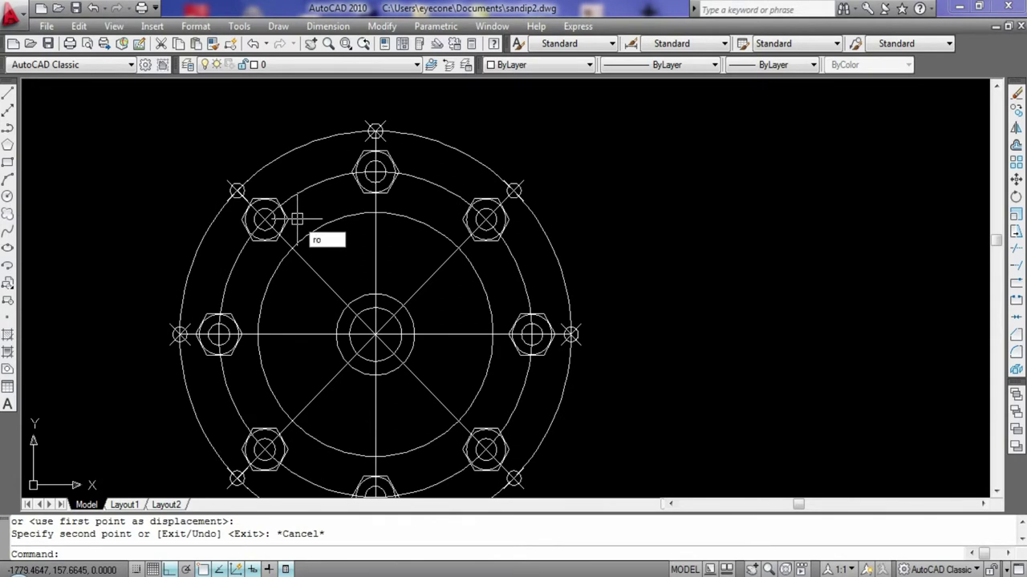
- Rotate the upper-left nut about its centre to a new angle
key(Return)
click(288, 228)
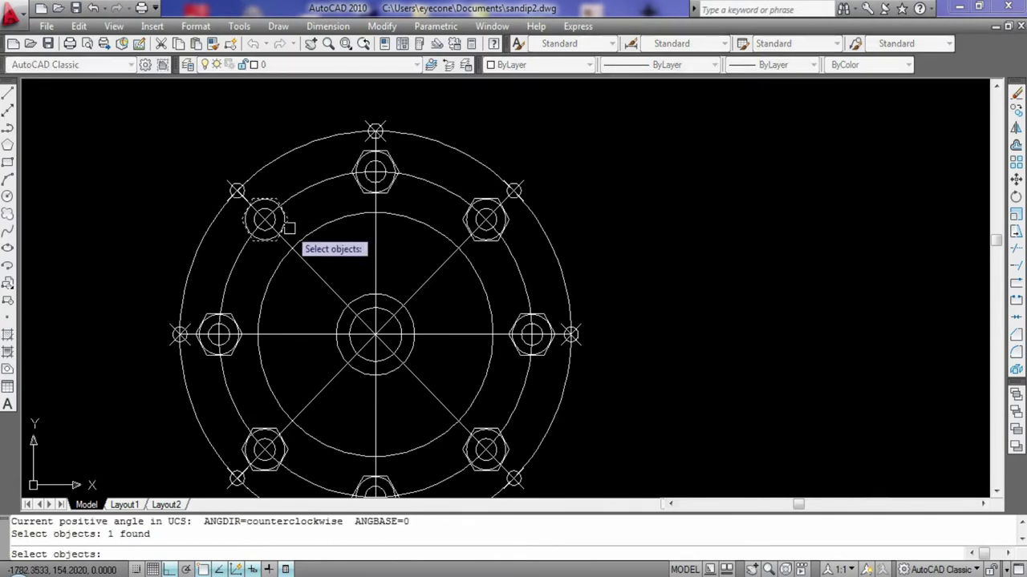
key(Return)
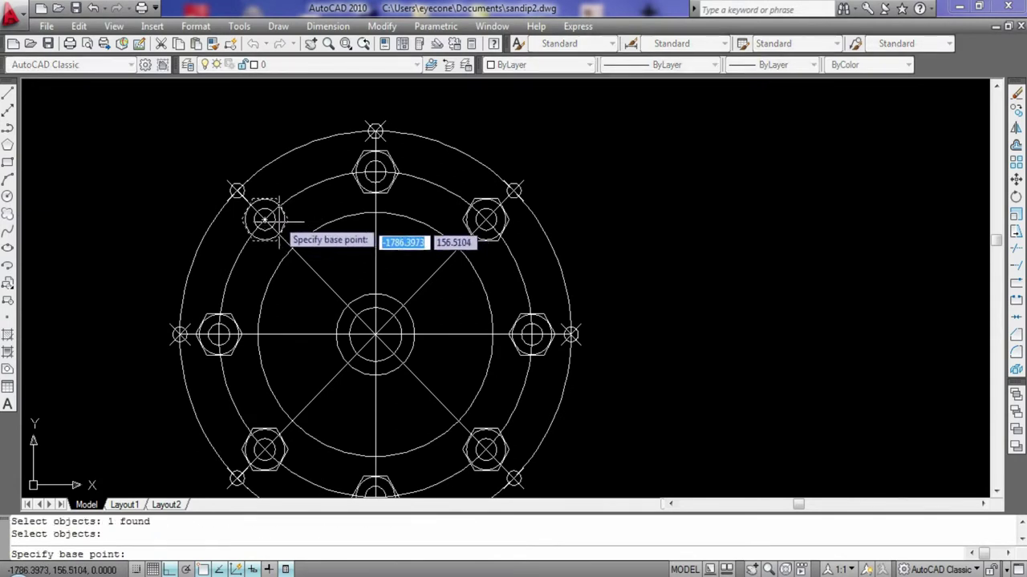
click(263, 217)
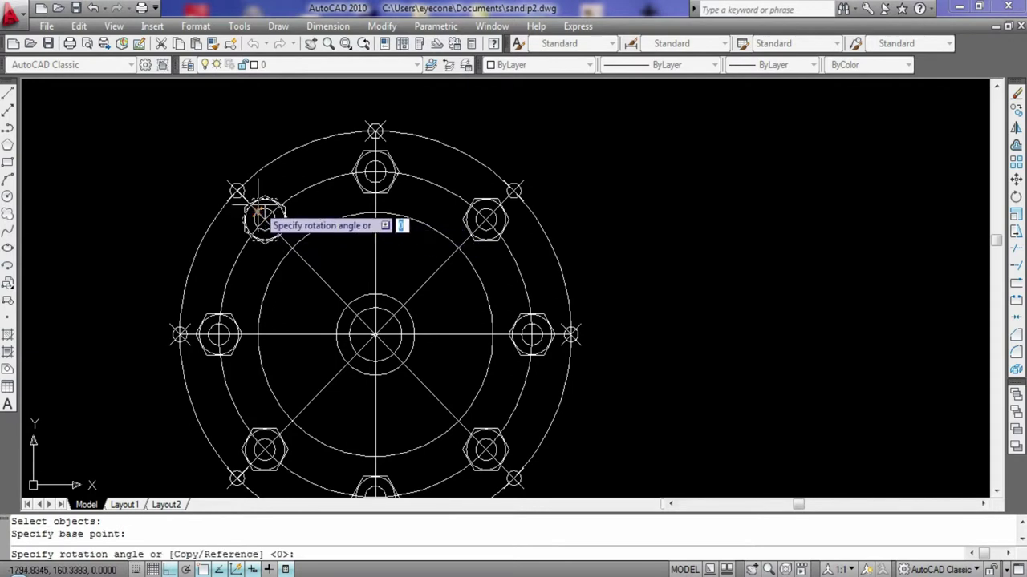
click(258, 200)
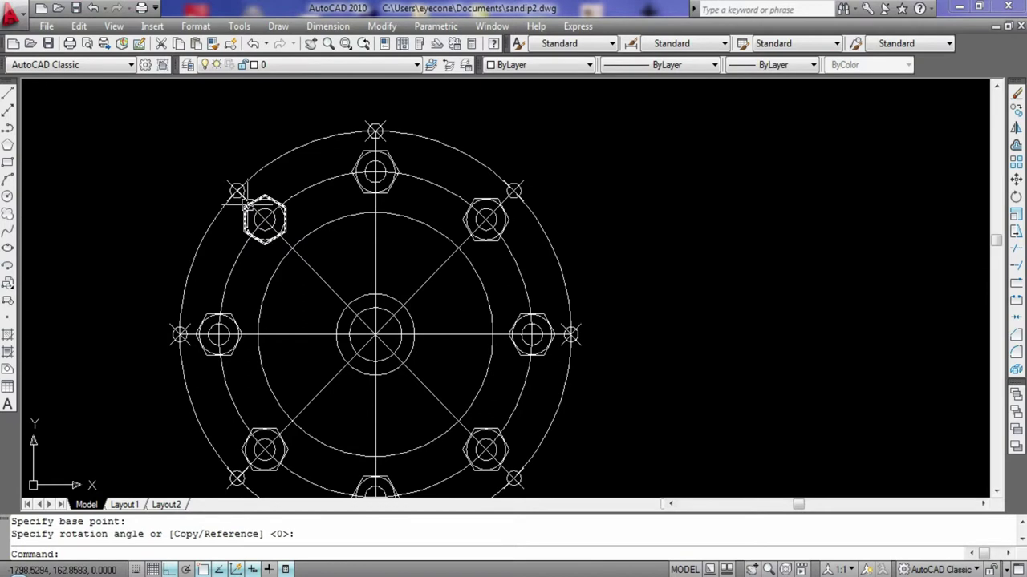
key(Escape)
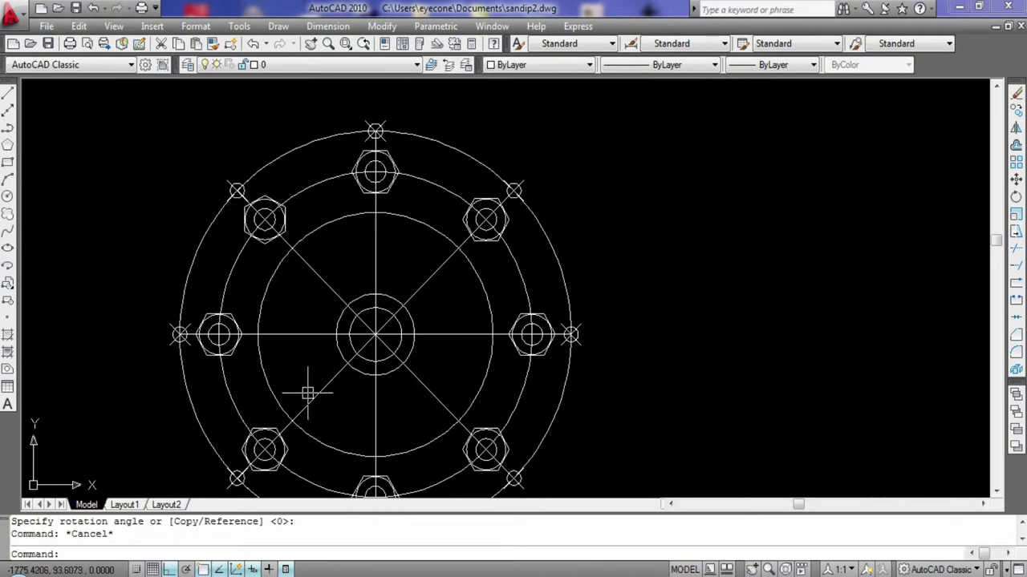
- Rotate the upper-left nut again about its centre to adjust its orientation
key(Return)
click(275, 211)
key(Return)
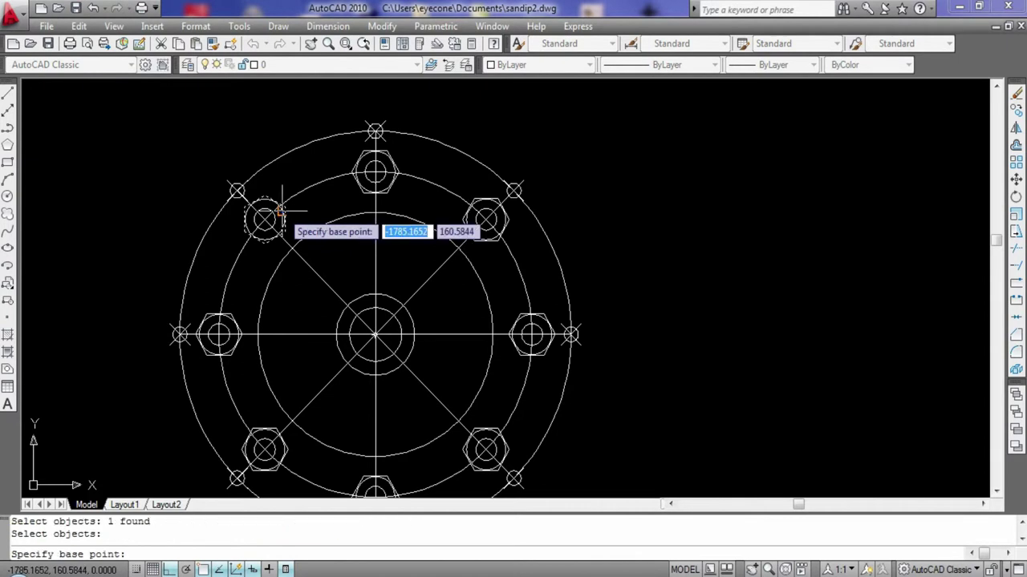
click(265, 219)
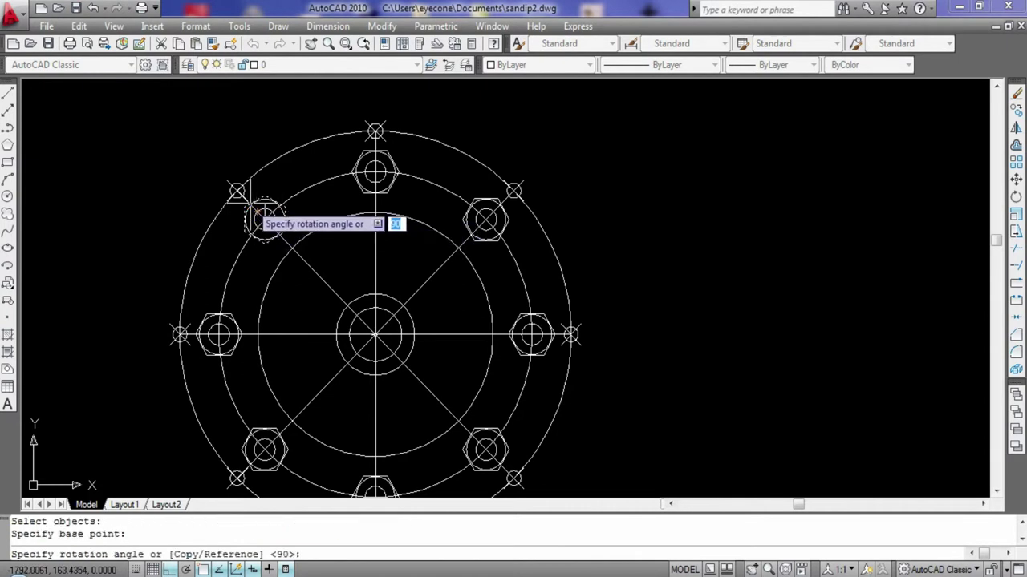
click(240, 205)
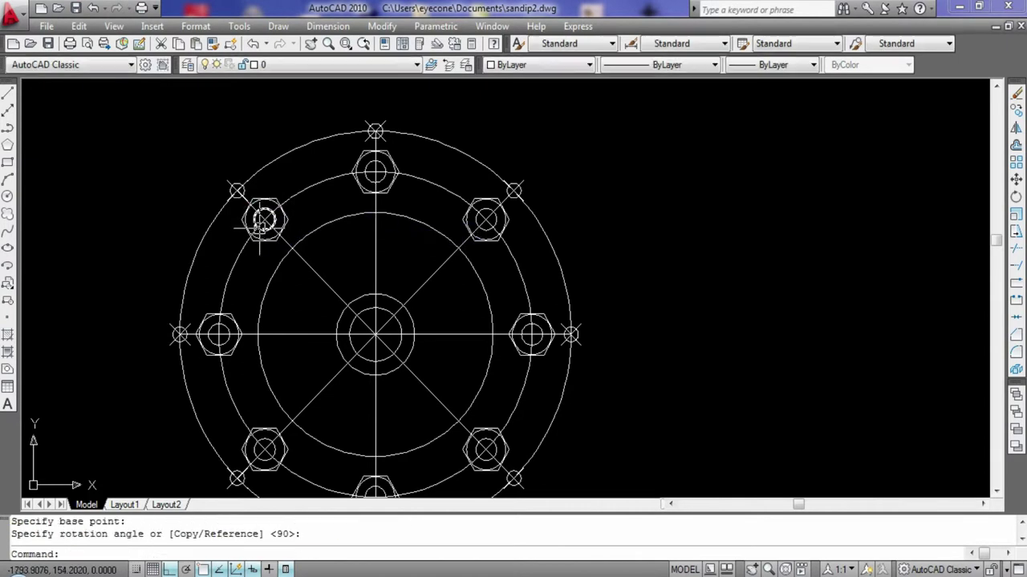
click(259, 225)
key(Escape)
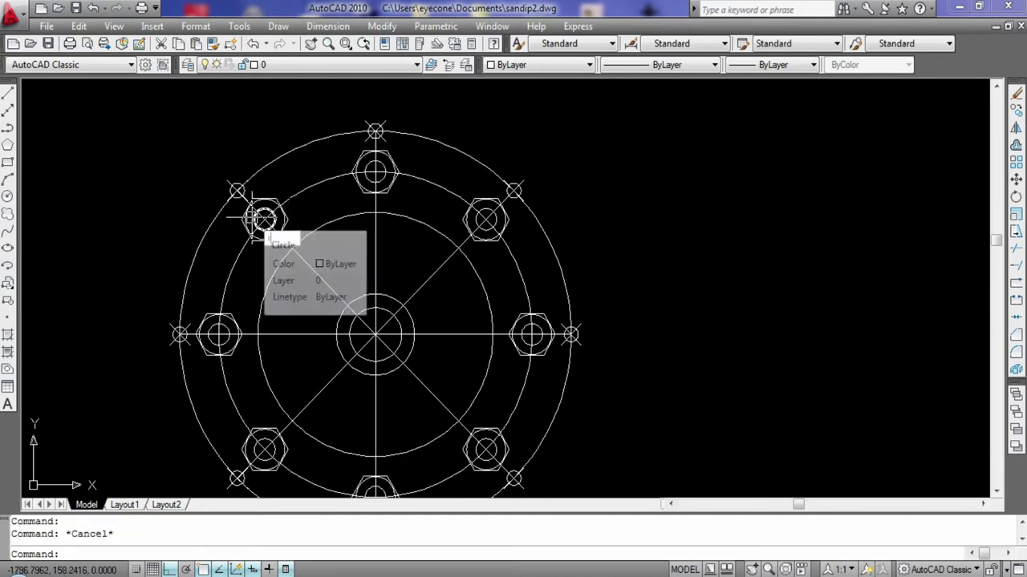
- Rotate the upper-left nut 150 degrees about its centre
key(Return)
click(286, 223)
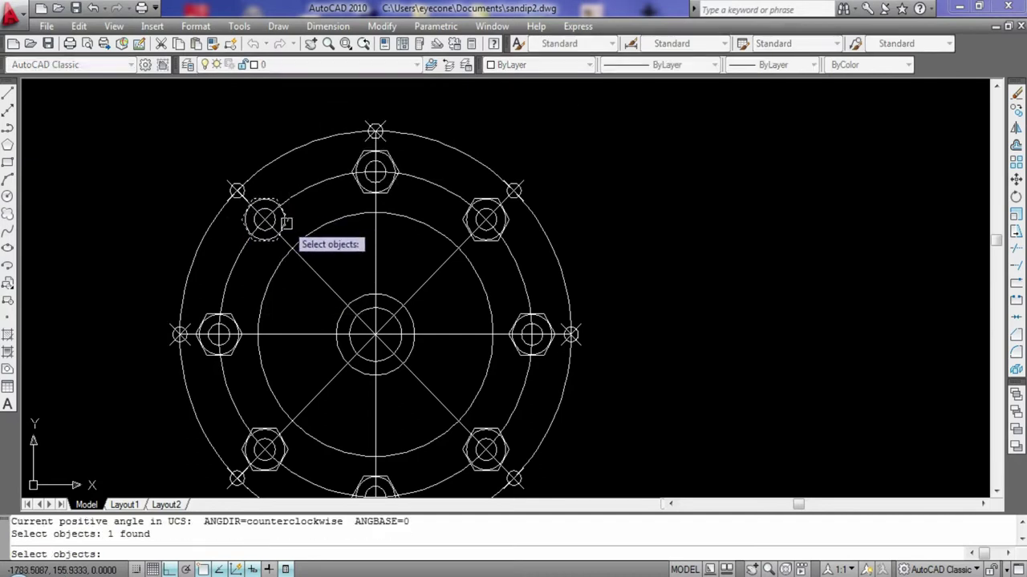
key(Return)
click(264, 216)
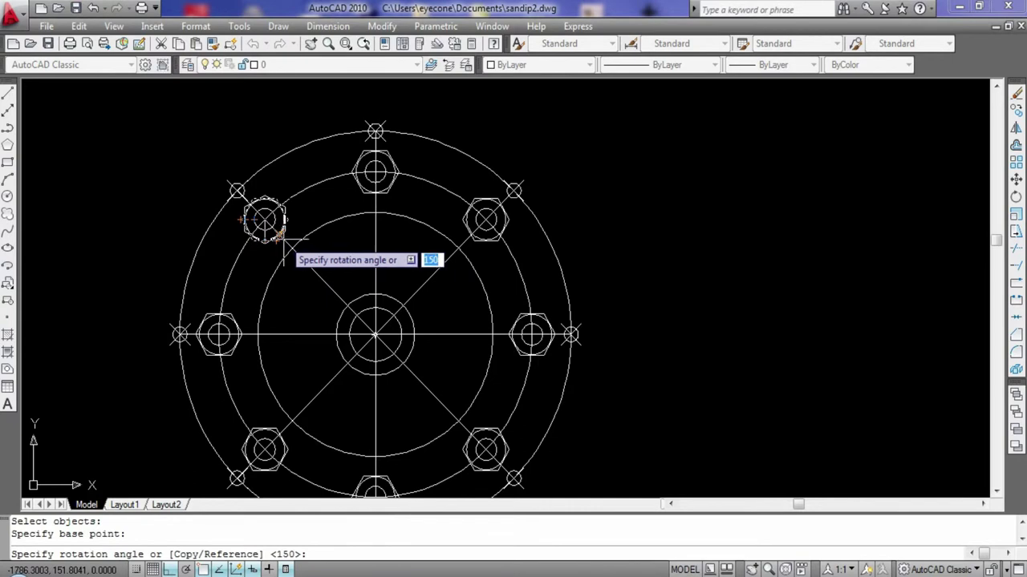
key(Return)
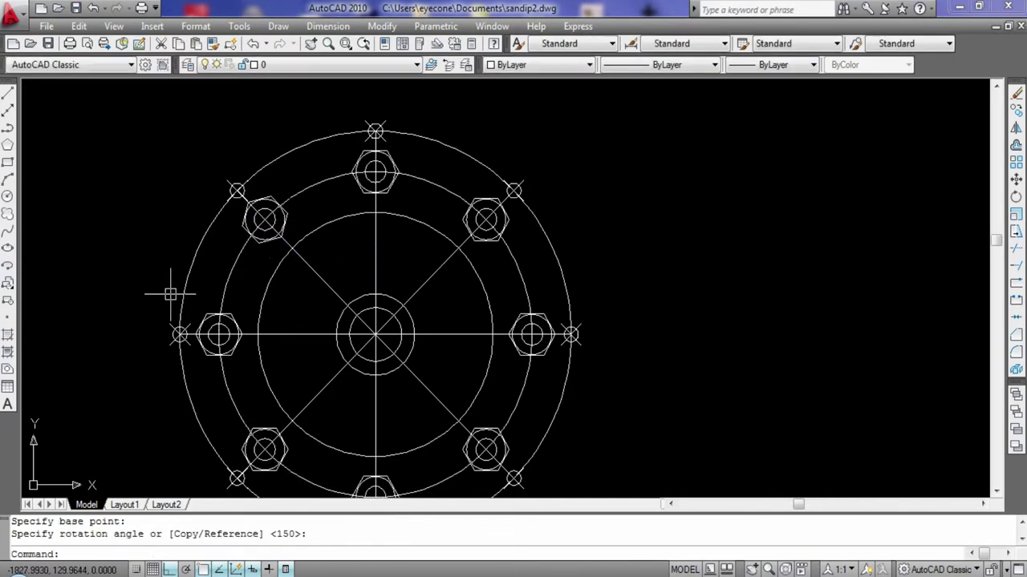
key(Escape)
- Make further rotation attempts on the upper-left nut, then cancel them
key(Return)
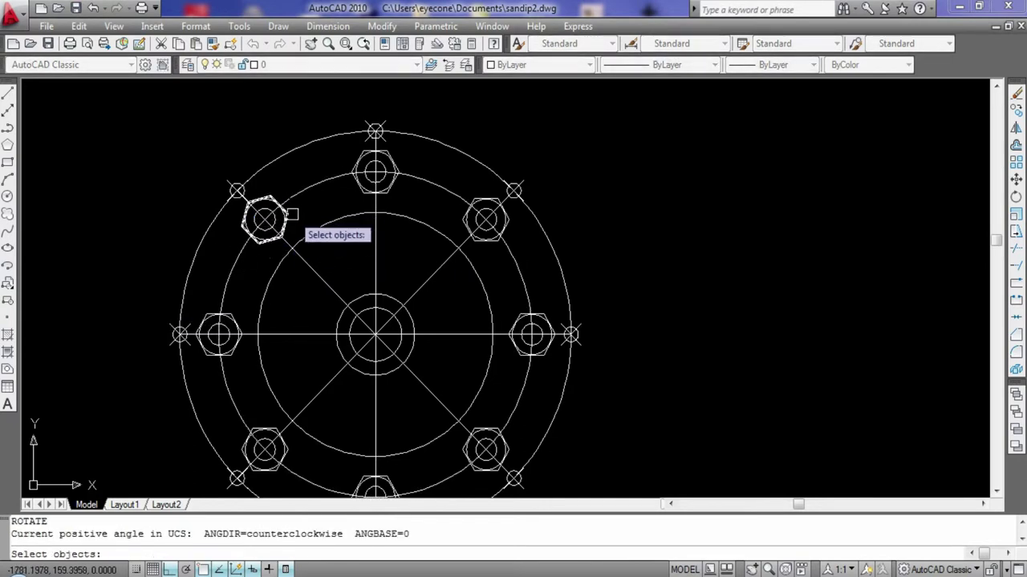
click(291, 215)
click(291, 215)
click(285, 218)
key(Escape)
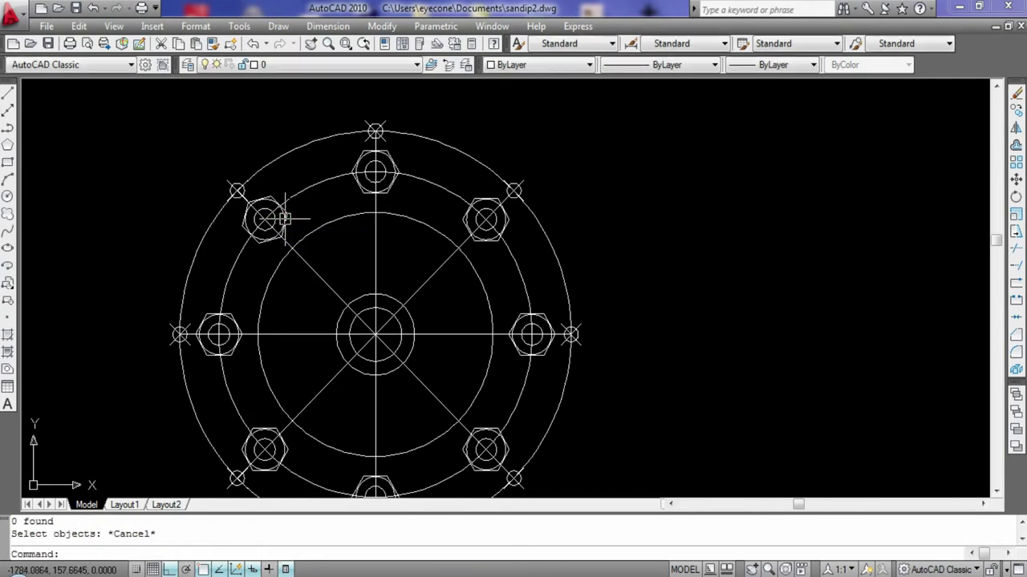
text(ro)
key(Return)
click(291, 209)
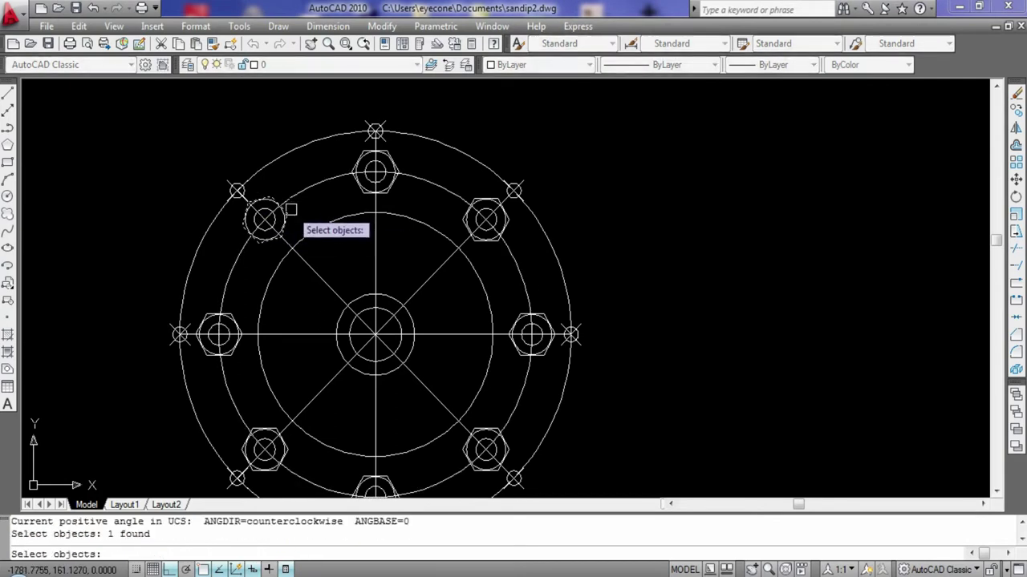
key(Return)
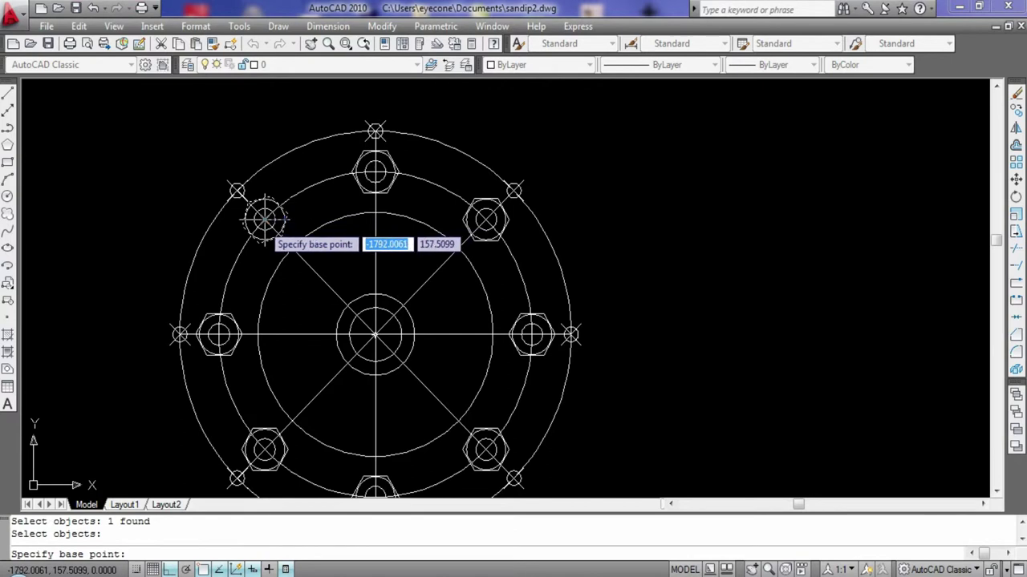
click(265, 217)
key(Escape)
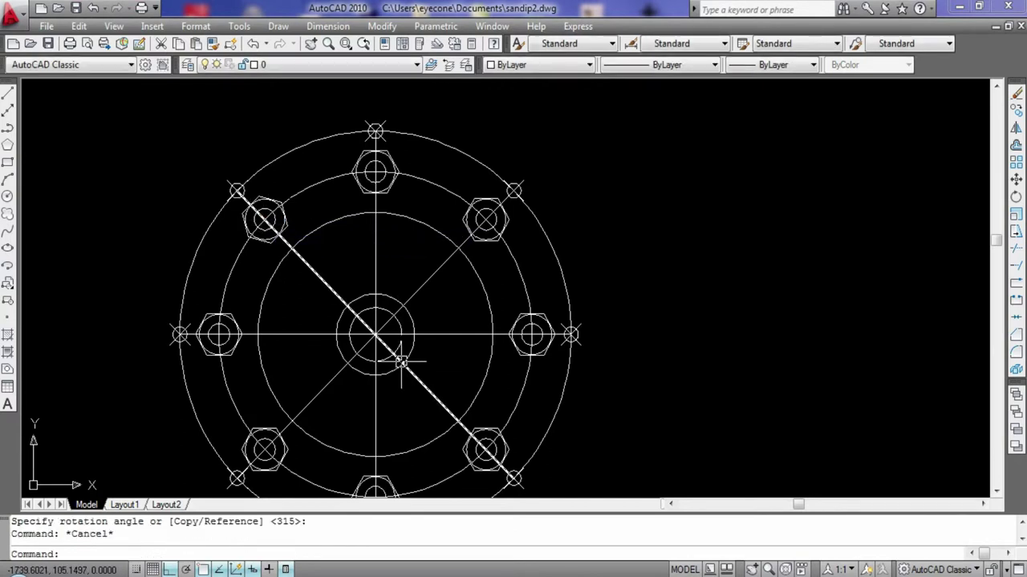
- Attempt rotating the left hexagon nut about its centre, then abandon it and pan to the lower nuts
text(ro)
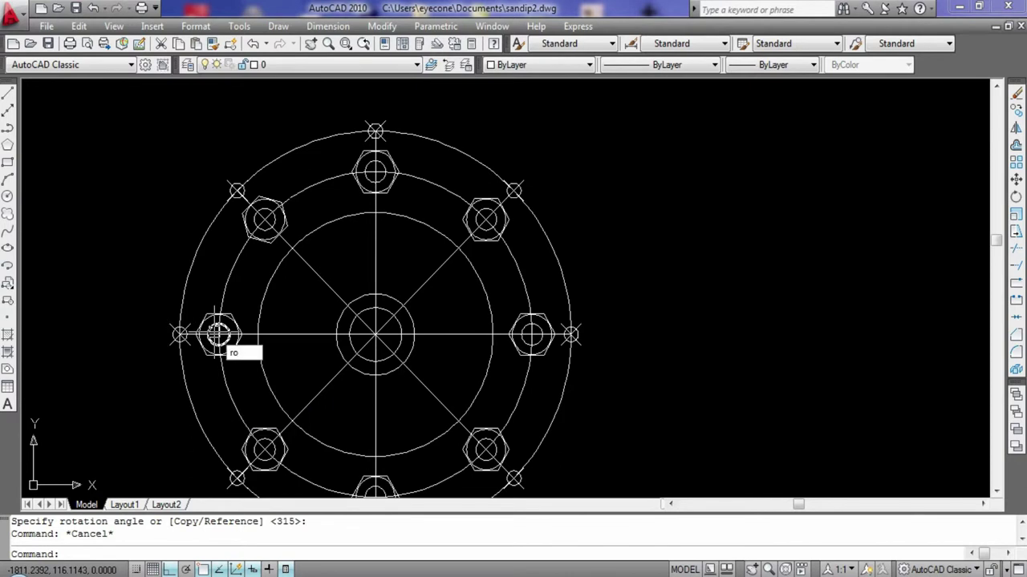
key(Return)
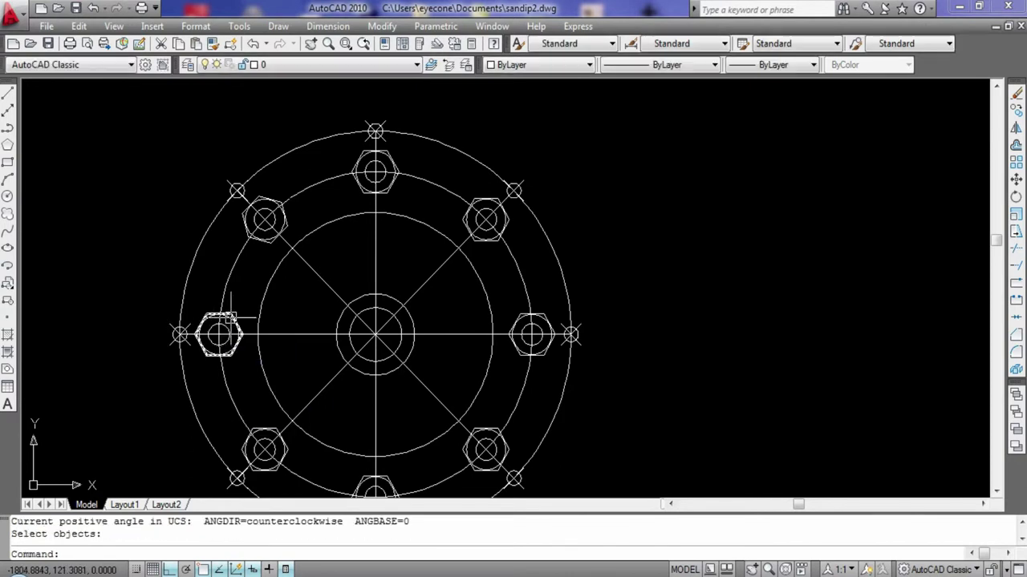
key(Escape)
key(Escape)
text(r)
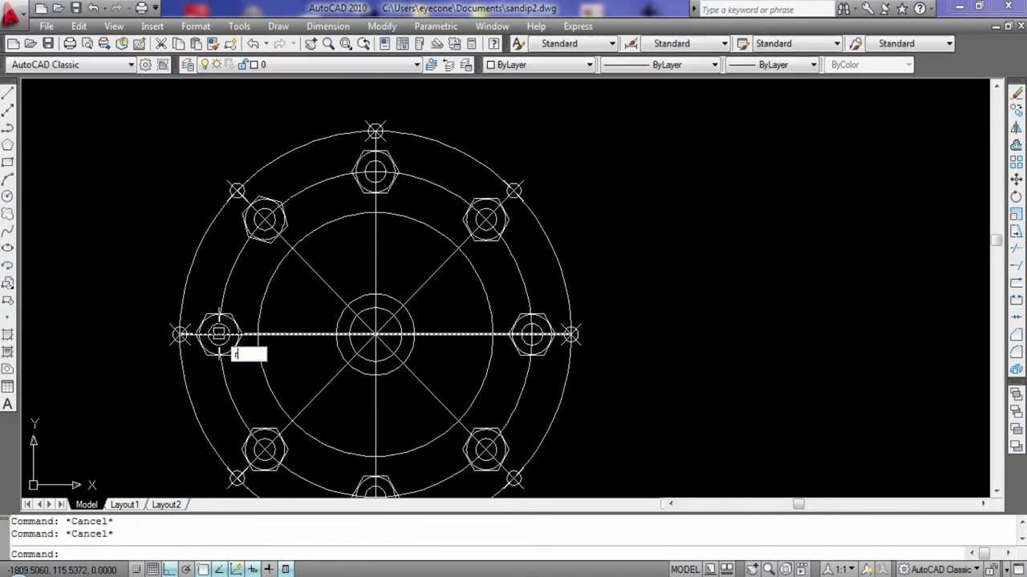
key(Return)
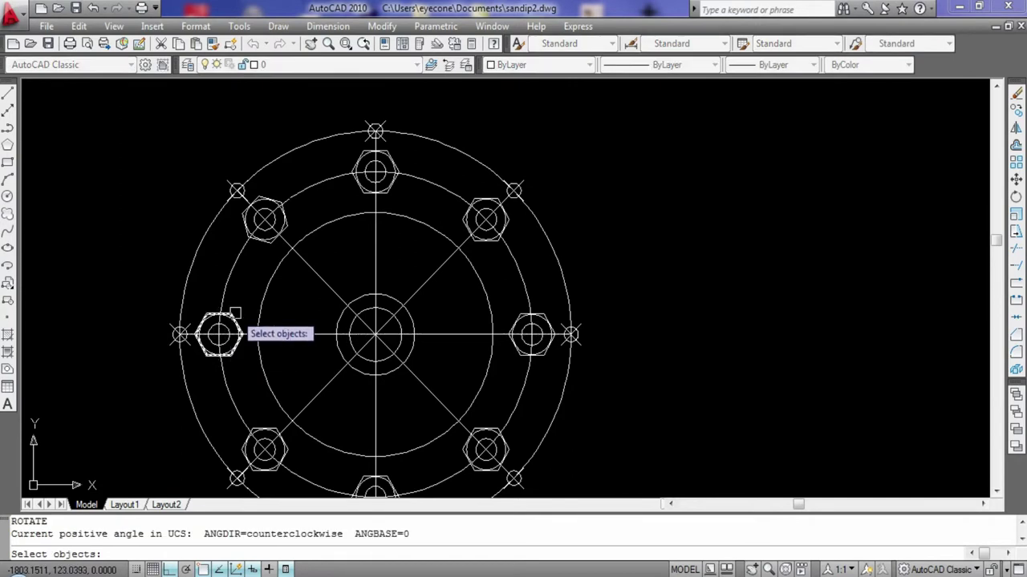
click(221, 330)
key(Return)
click(218, 334)
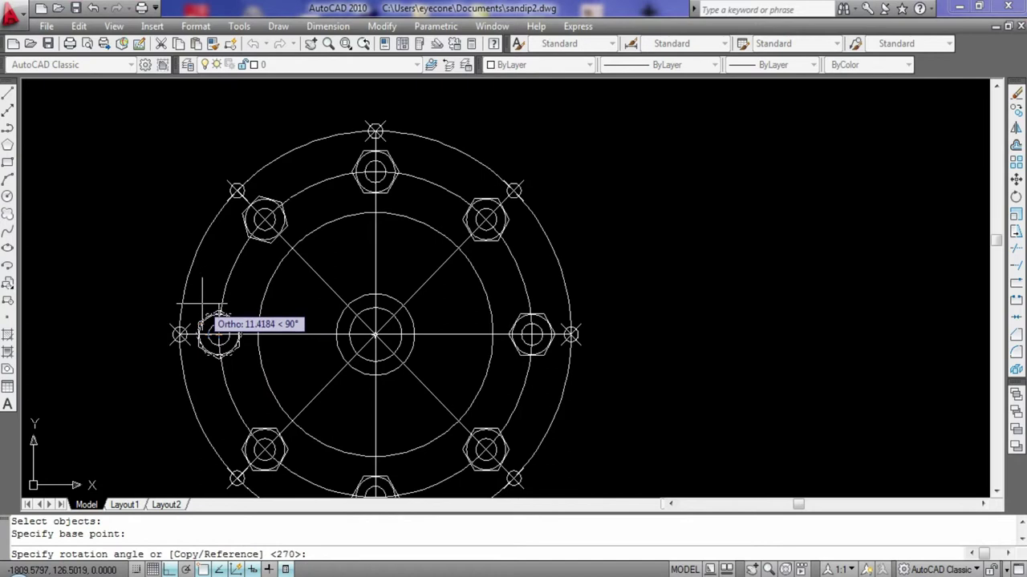
key(Escape)
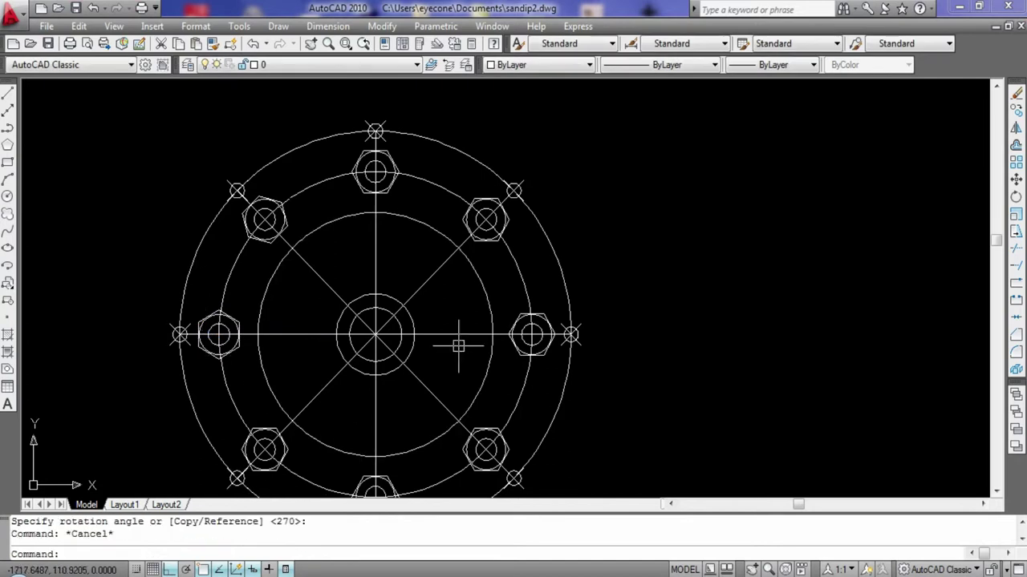
scroll(414, 322, down, 2)
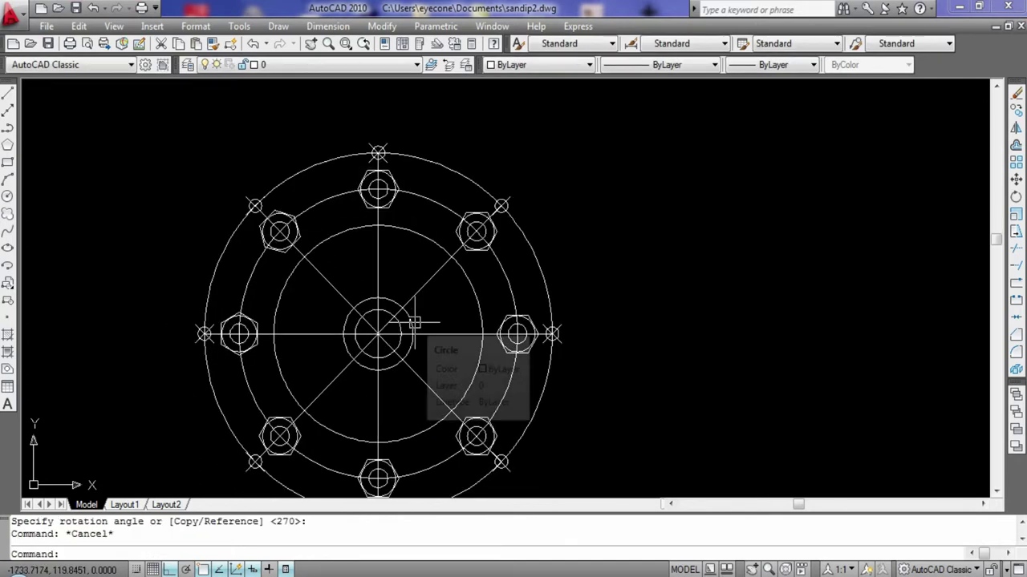
middle_drag(394, 447, 393, 377)
middle_drag(417, 340, 417, 273)
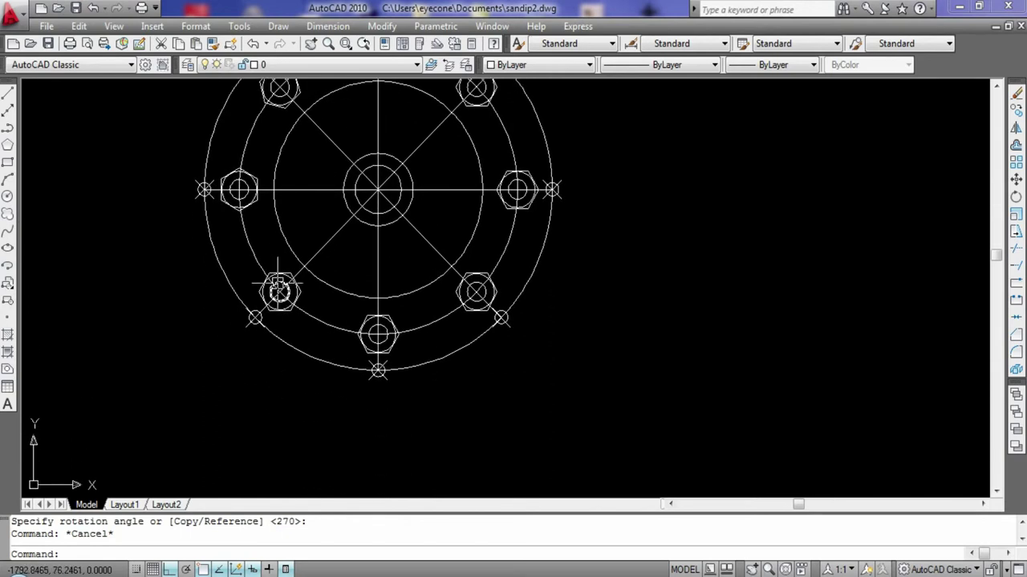
text(ro)
- Rotate the lower-left nut about its own centre to its new angle
key(Return)
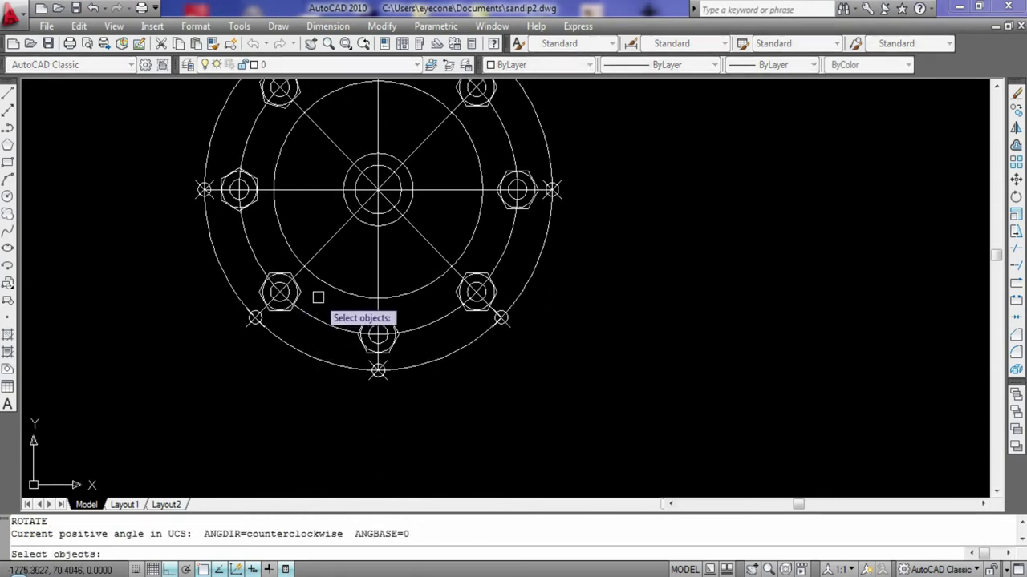
click(304, 296)
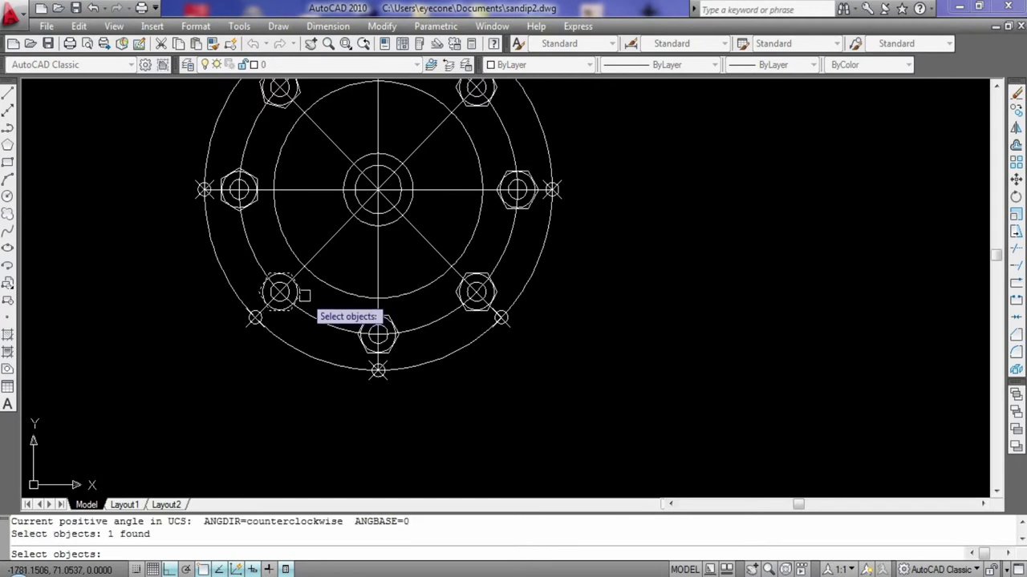
key(Return)
click(280, 291)
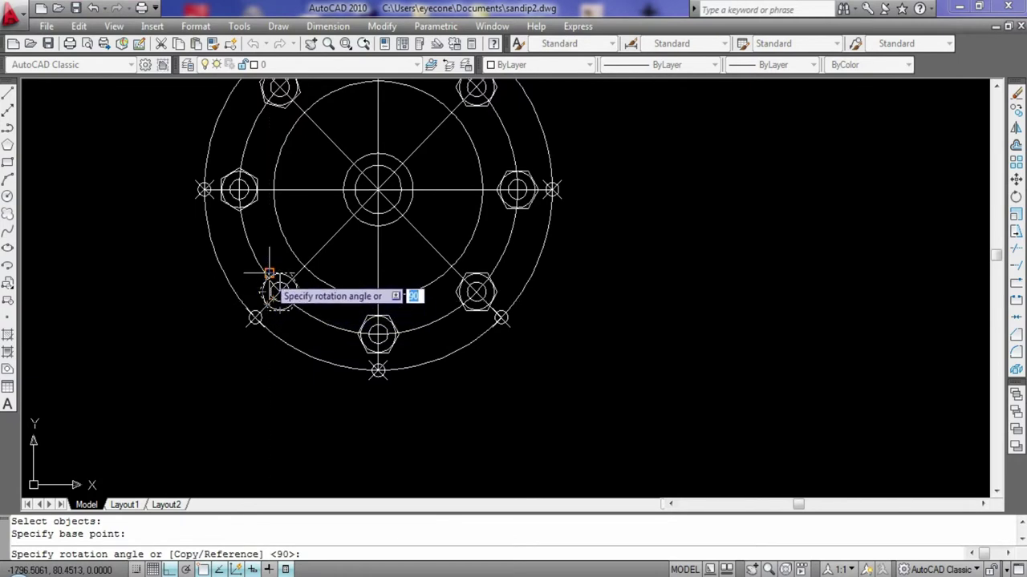
click(267, 282)
key(Return)
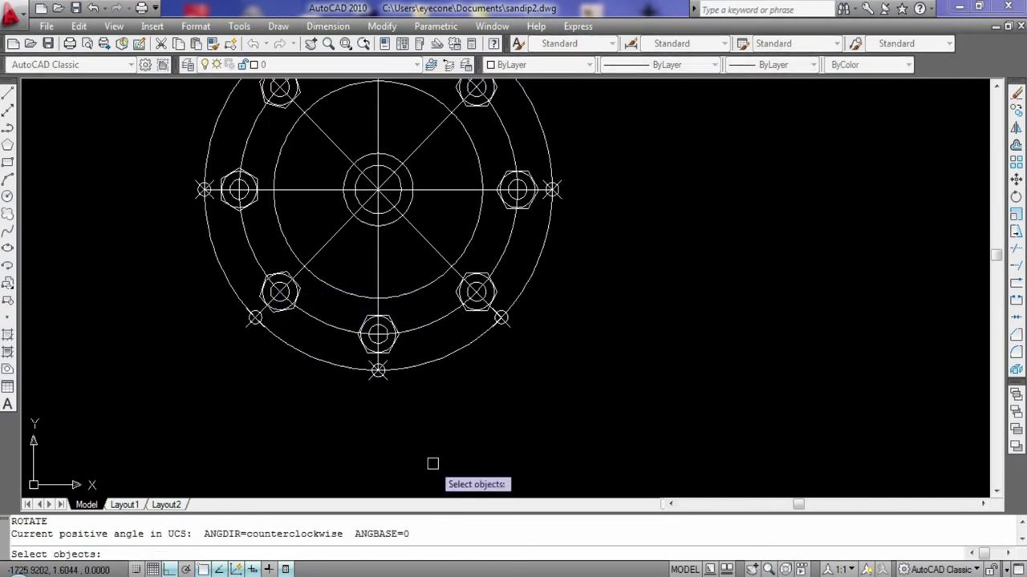
key(Escape)
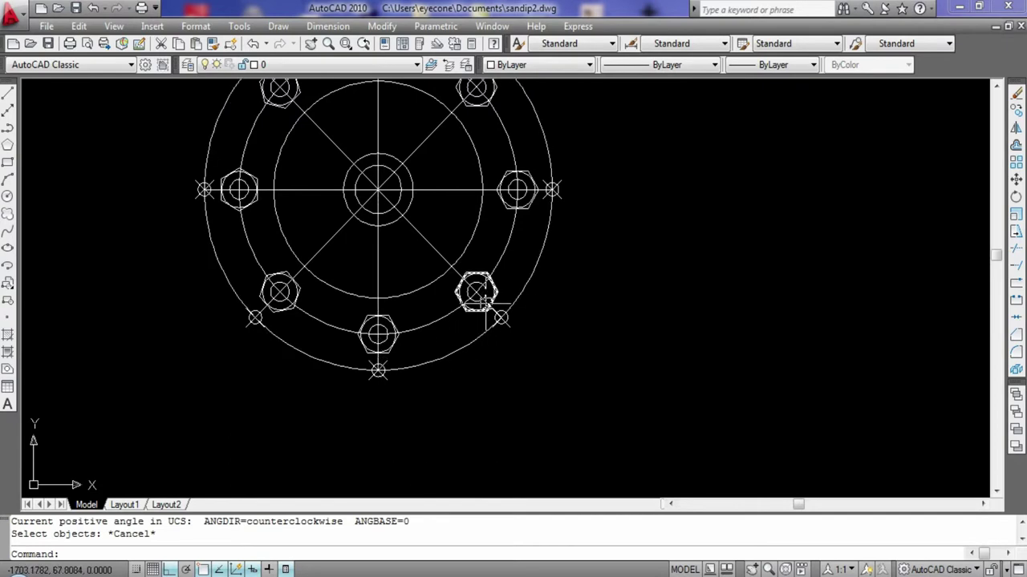
text(ro)
- Rotate the lower-right nut about its own centre
key(Return)
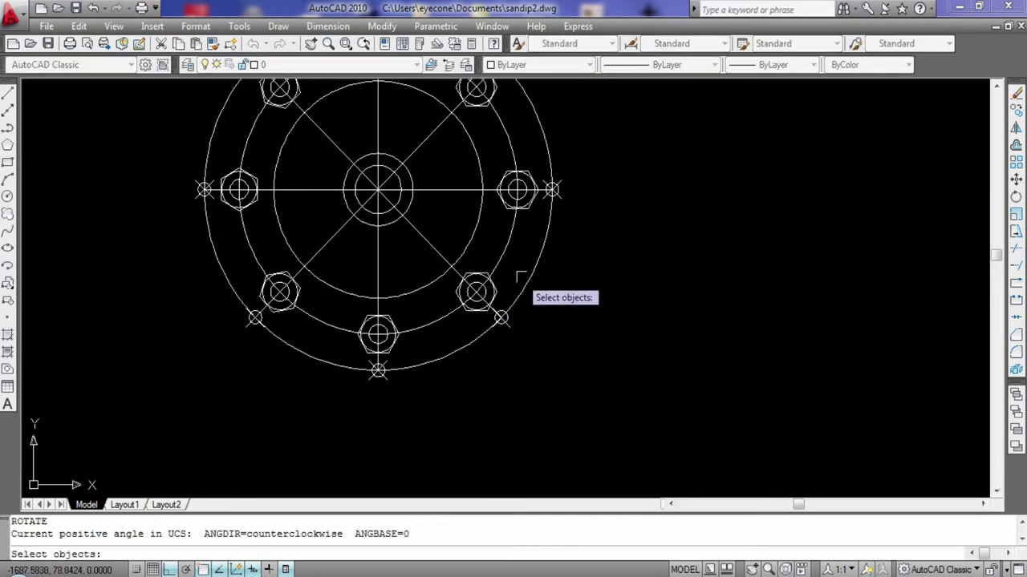
click(500, 292)
key(Return)
click(477, 291)
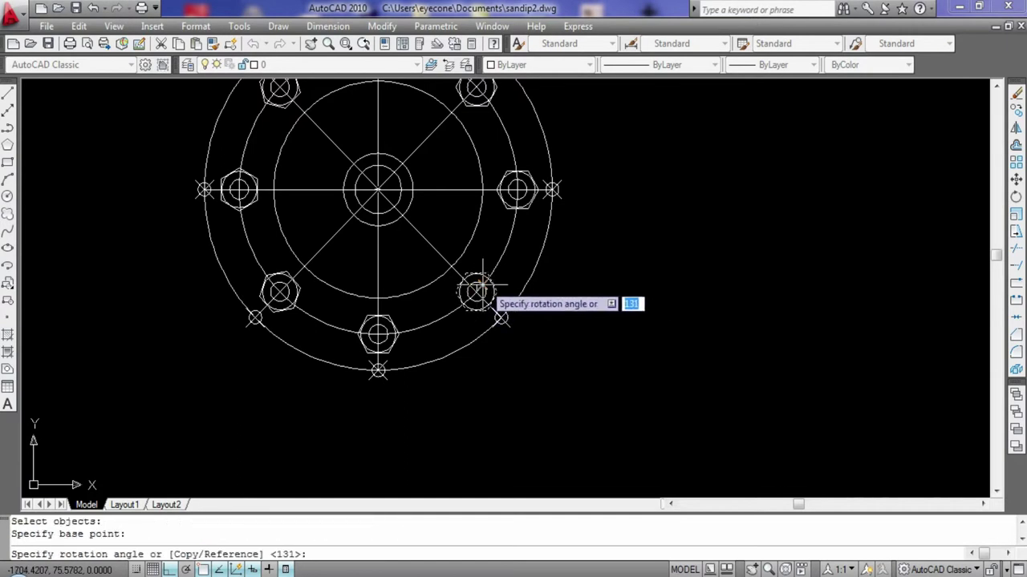
key(Return)
key(Return)
key(Escape)
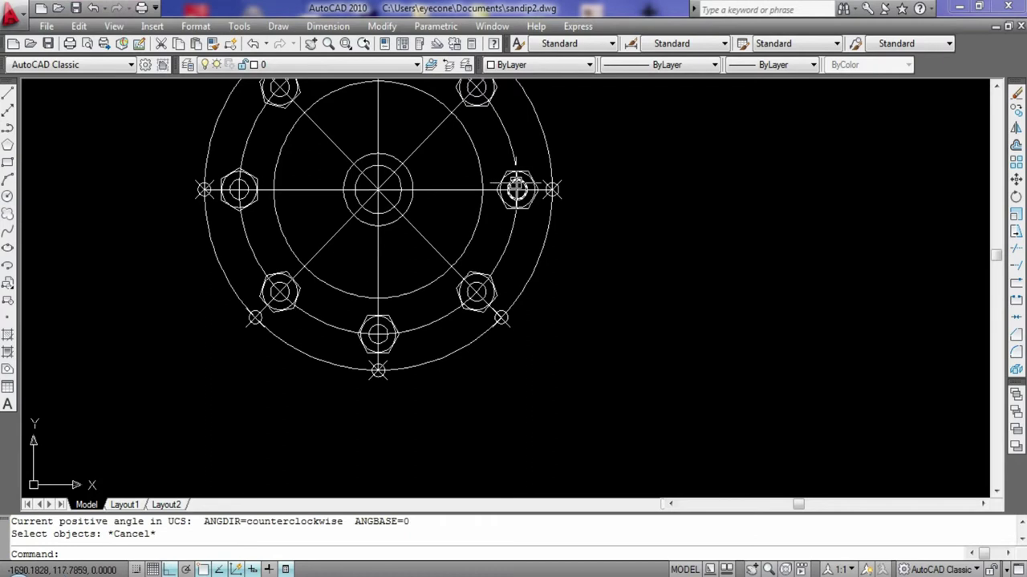
text(r)
- Rotate the right-side nut about its own centre to its new angle
key(Return)
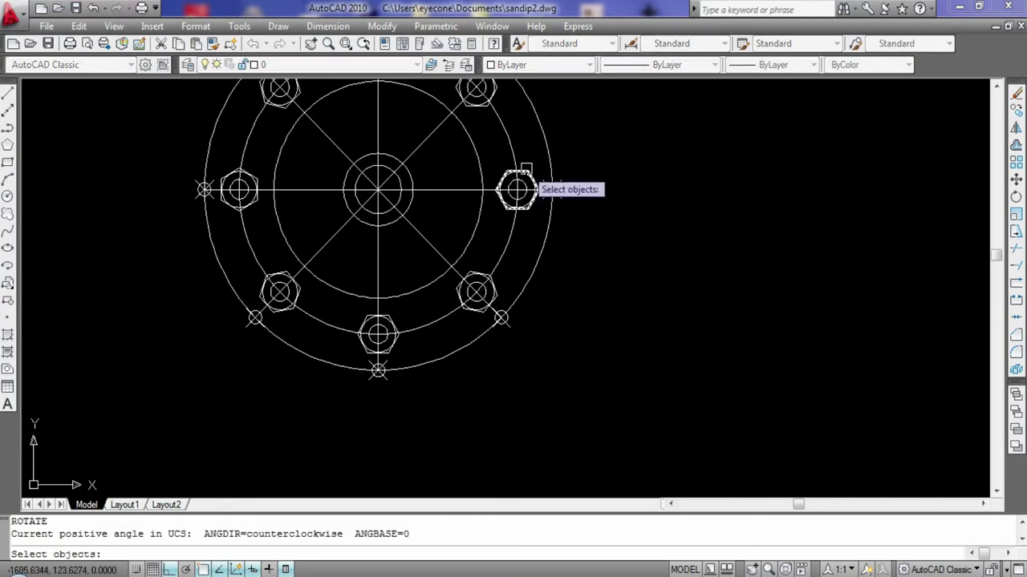
click(535, 172)
key(Return)
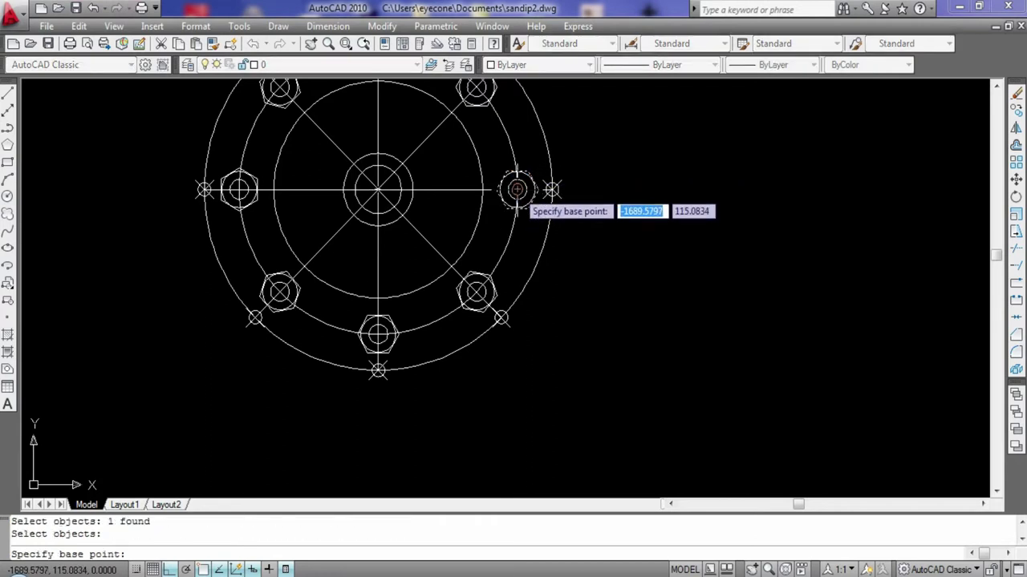
click(518, 186)
click(523, 171)
key(Return)
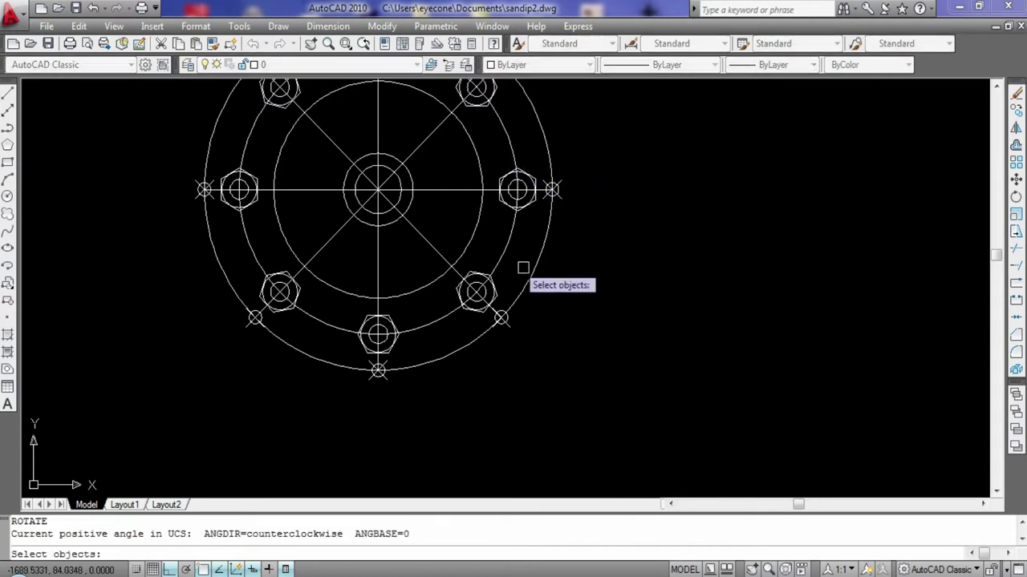
scroll(527, 342, down, 2)
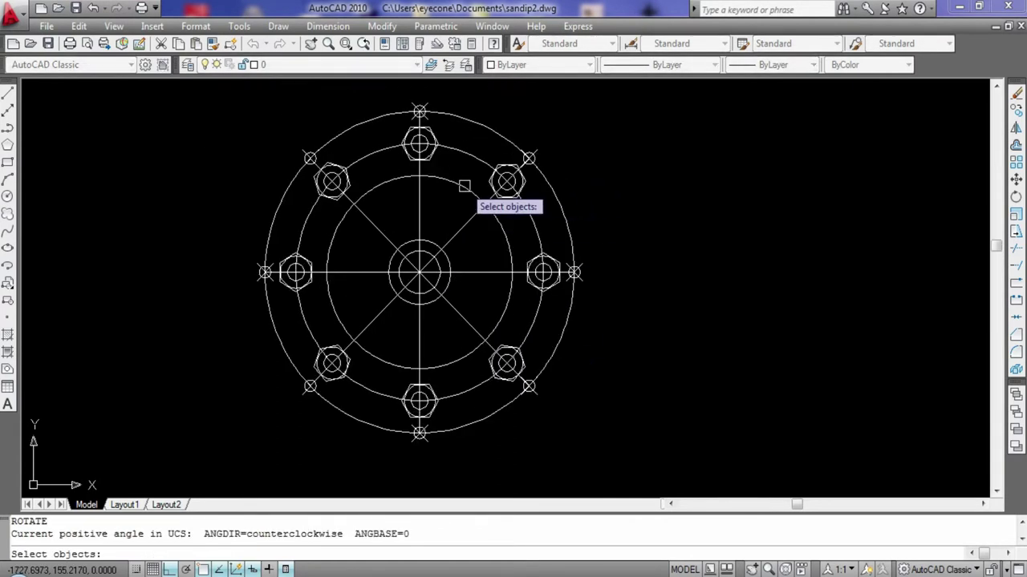
scroll(504, 280, up, 2)
key(Escape)
- Rotate the upper-right nut about its own centre to match the others
key(Return)
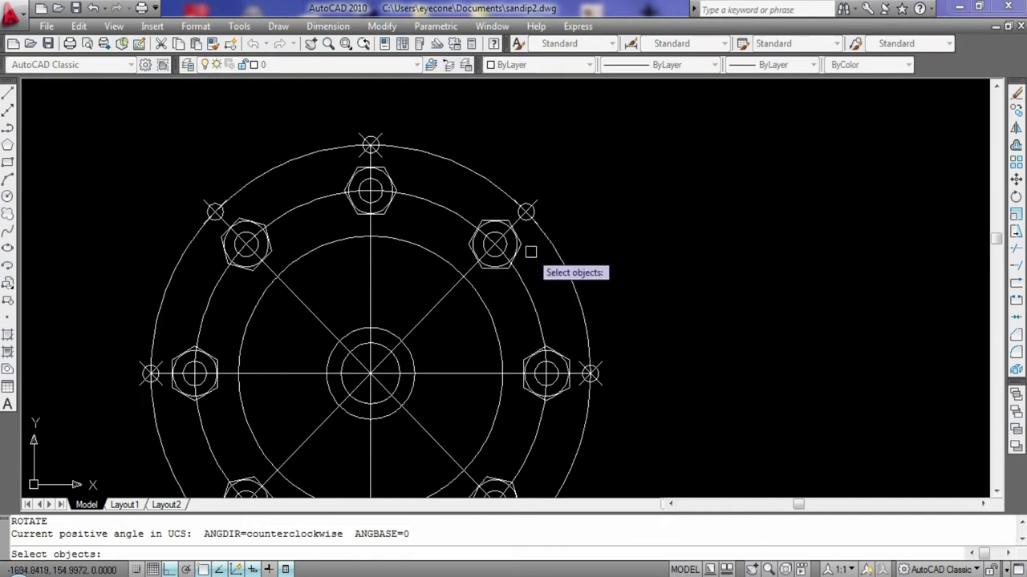
click(523, 249)
key(Return)
click(494, 245)
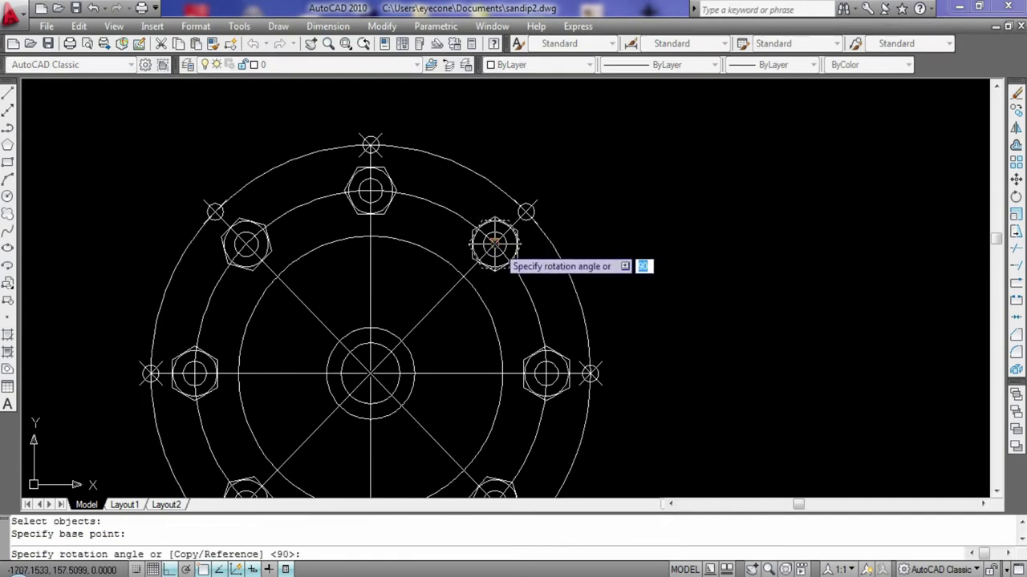
click(479, 225)
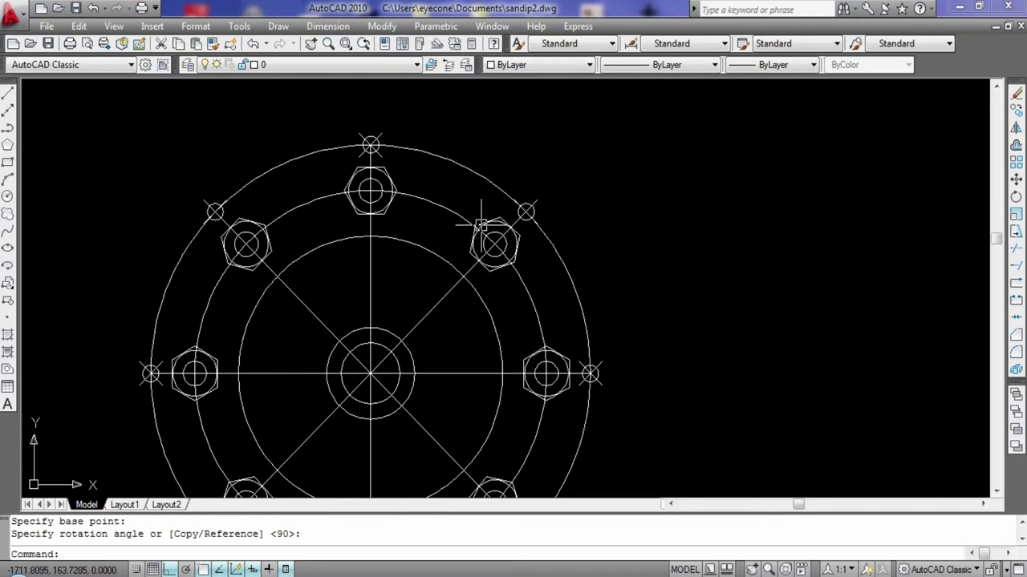
key(Return)
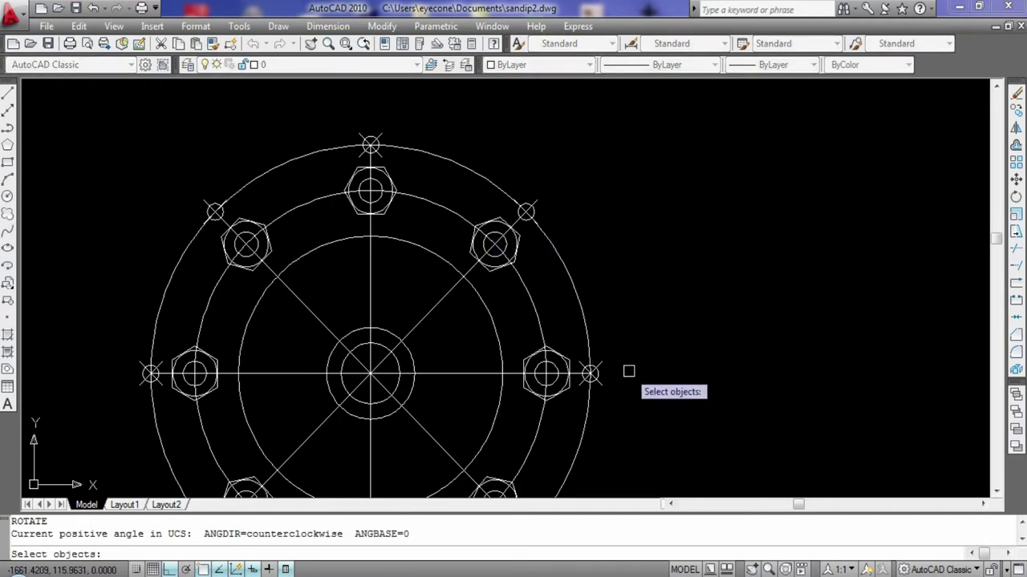
key(Escape)
key(Escape)
scroll(450, 343, down, 2)
scroll(449, 316, down, 2)
scroll(361, 481, up, 2)
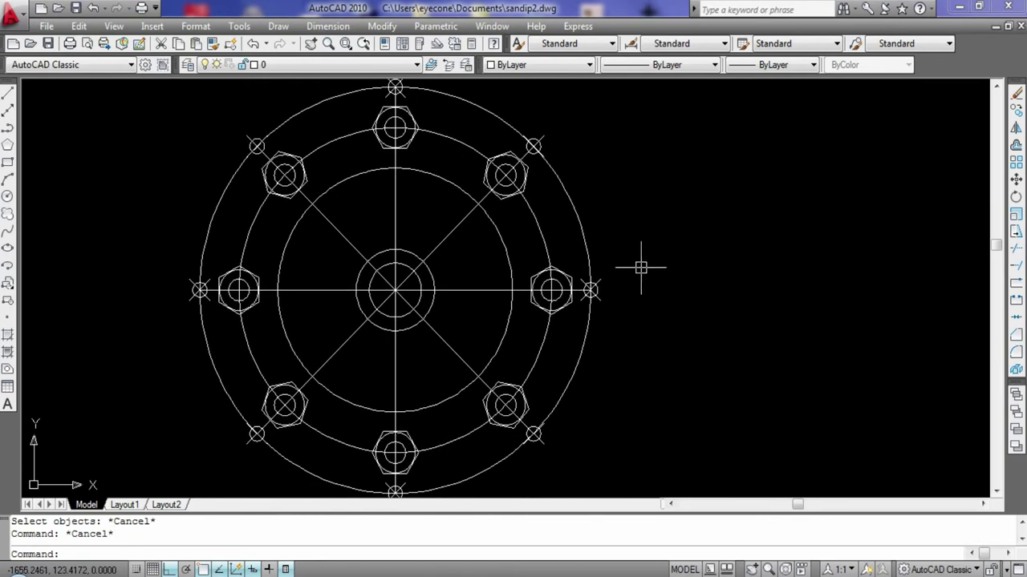
text(tr)
- Trim the six radial line segments inside the middle circle
key(Return)
key(Return)
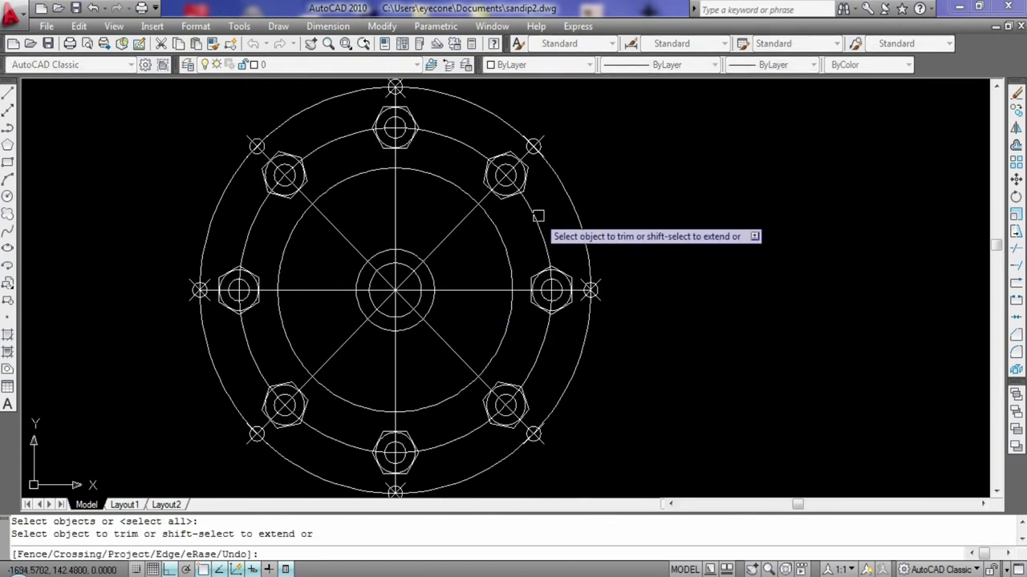
click(446, 241)
click(452, 289)
click(443, 341)
click(346, 354)
click(313, 291)
click(348, 236)
- Trim away the bolt-circle arcs between the bolts
click(253, 227)
click(323, 432)
click(452, 443)
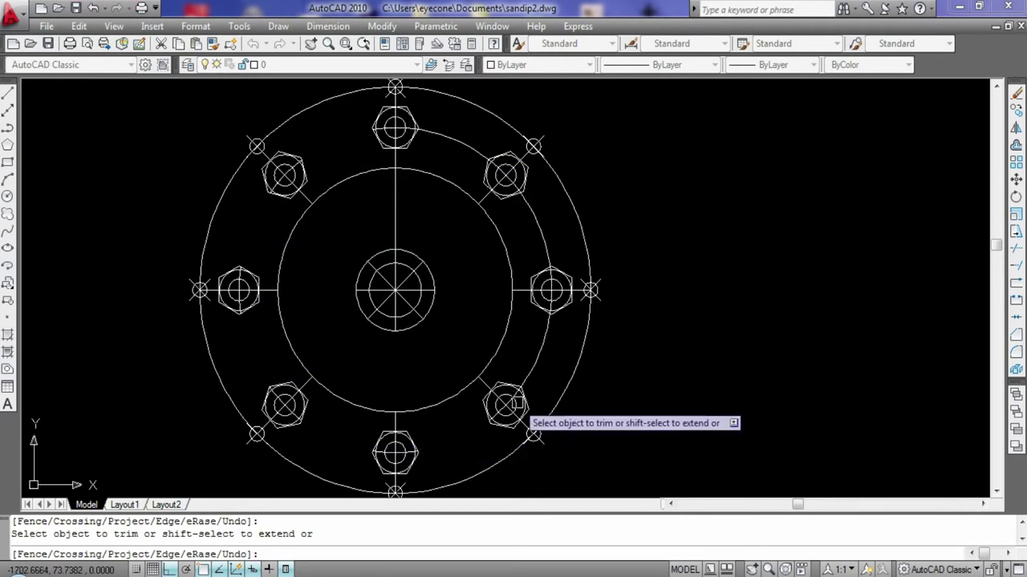
click(546, 279)
click(452, 139)
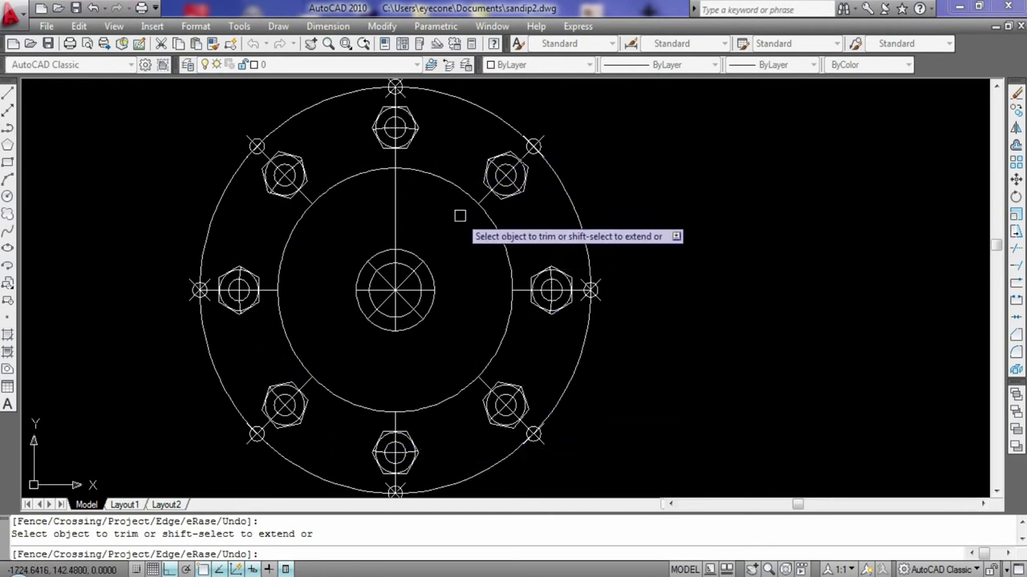
scroll(401, 368, up, 2)
scroll(401, 368, up, 3)
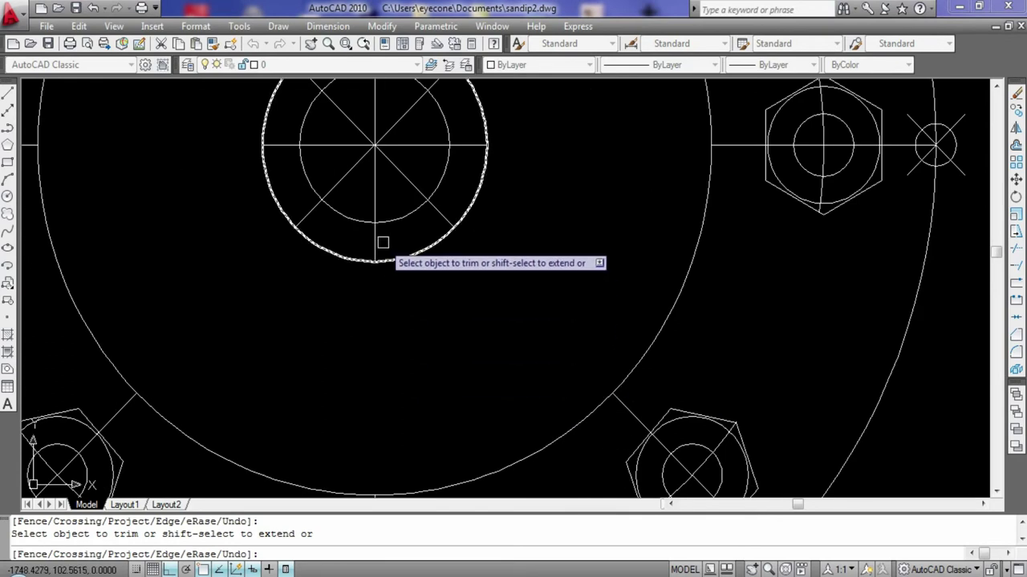
- Trim the centre lines inside the hub hole and the top segment between the hub circles
click(347, 178)
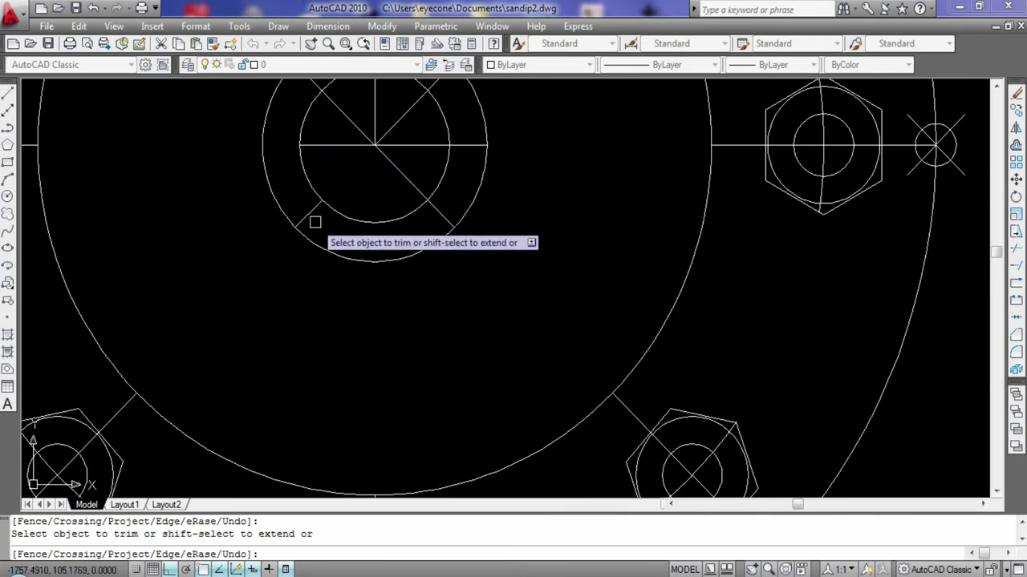
click(436, 211)
click(401, 173)
click(350, 120)
click(377, 113)
click(405, 116)
click(399, 150)
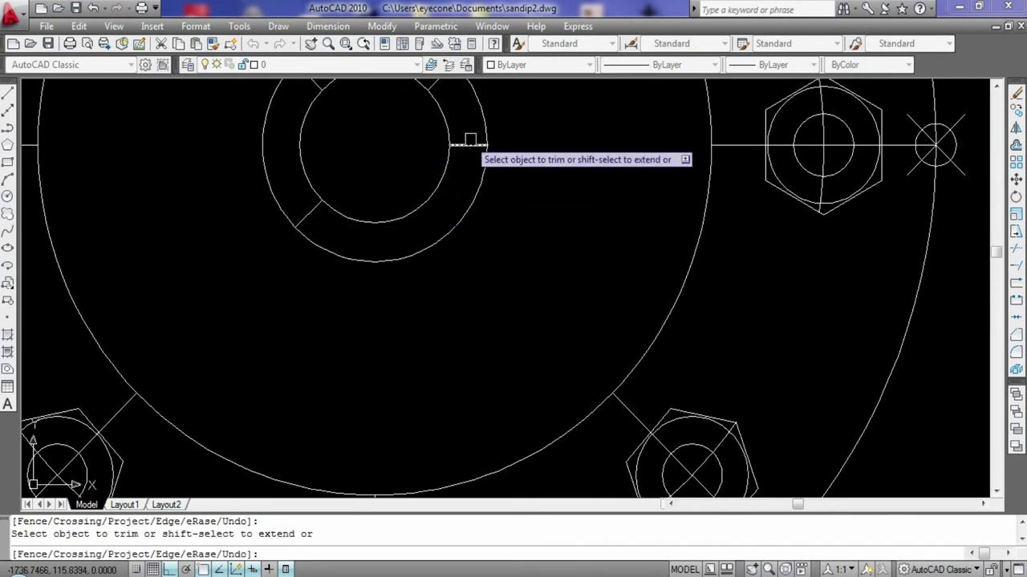
scroll(469, 149, up, 2)
middle_drag(348, 206, 348, 337)
middle_drag(392, 135, 393, 202)
click(385, 183)
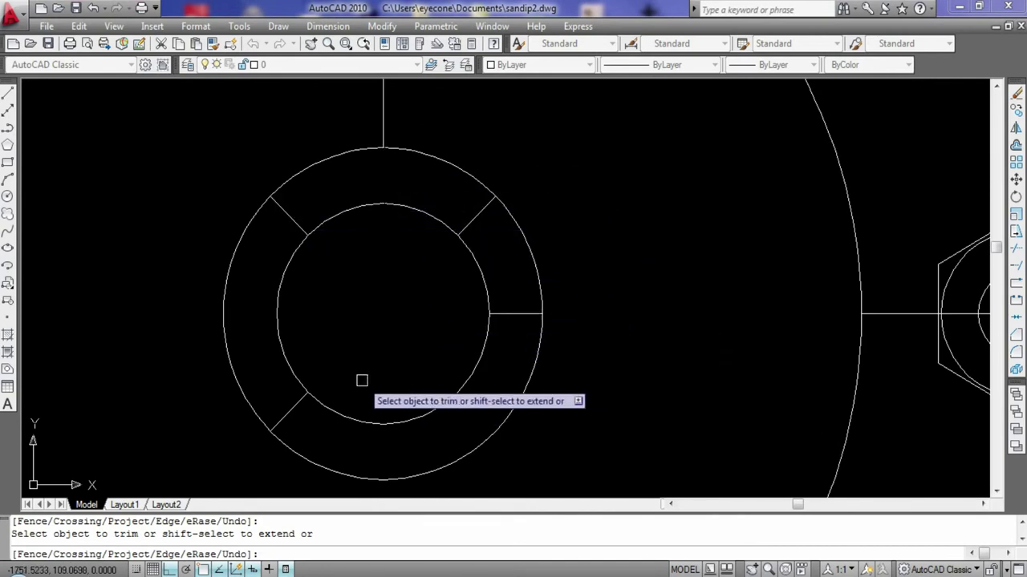
- Erase the two leftover hub-ring segments and the stray line beside a nut
key(Escape)
click(305, 229)
key(Delete)
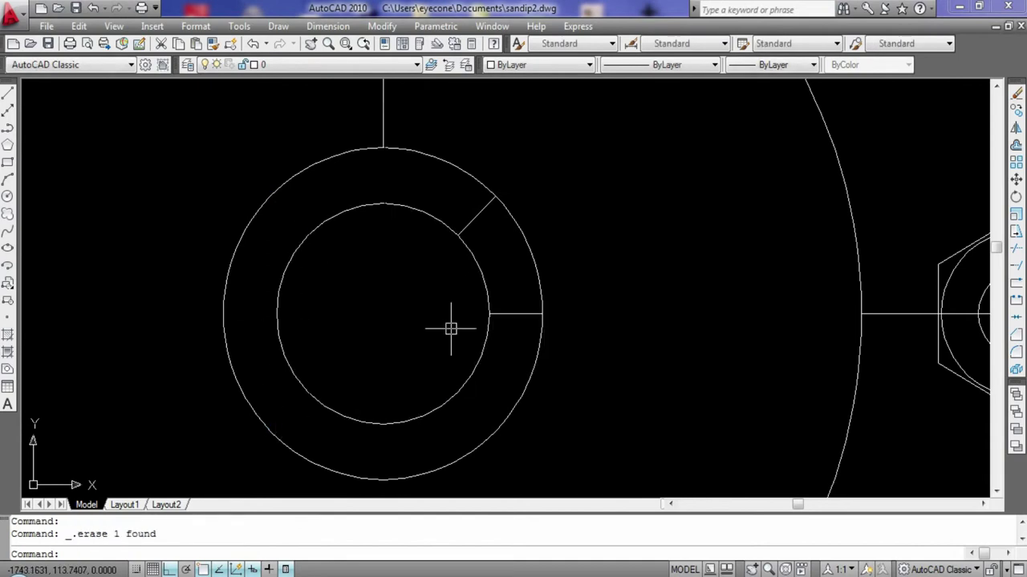
key(Delete)
scroll(476, 223, down, 5)
click(451, 190)
key(Delete)
scroll(521, 167, up, 5)
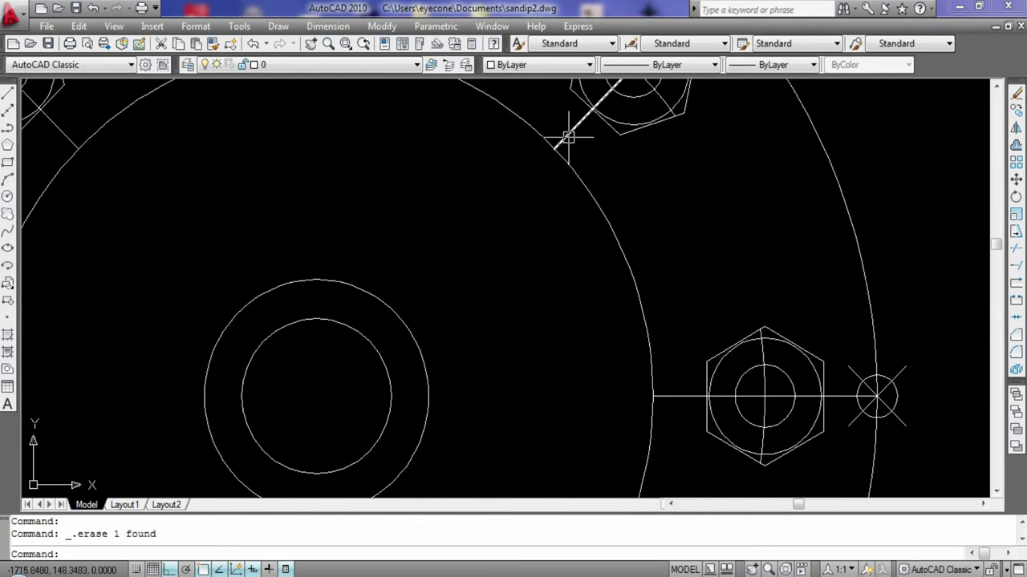
scroll(557, 174, down, 4)
scroll(578, 201, up, 2)
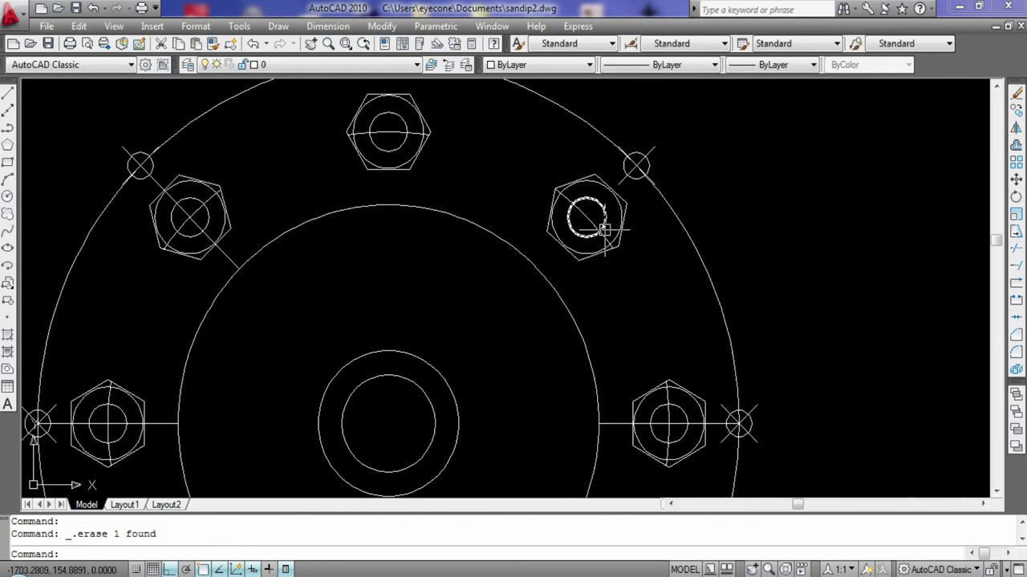
- Erase the diagonal, point markers and leftover lines around the upper nuts
click(586, 215)
key(Delete)
click(636, 166)
key(Delete)
click(387, 134)
key(Delete)
click(192, 207)
key(Delete)
click(127, 143)
key(Delete)
middle_drag(367, 60, 367, 156)
click(390, 153)
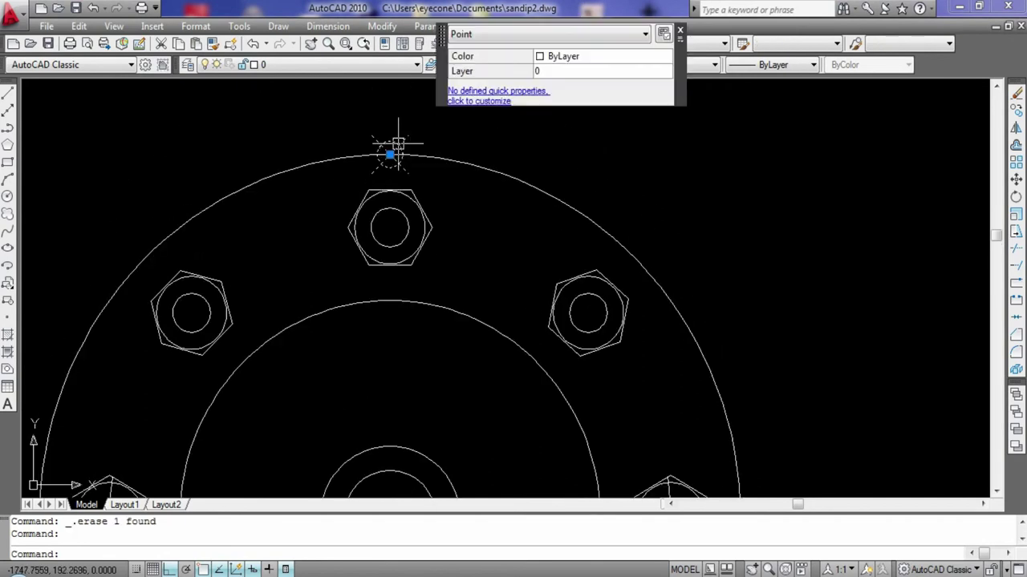
- Erase the left nut's centre lines and the diagonal through the upper-left nut
scroll(398, 166, down, 4)
scroll(295, 188, up, 5)
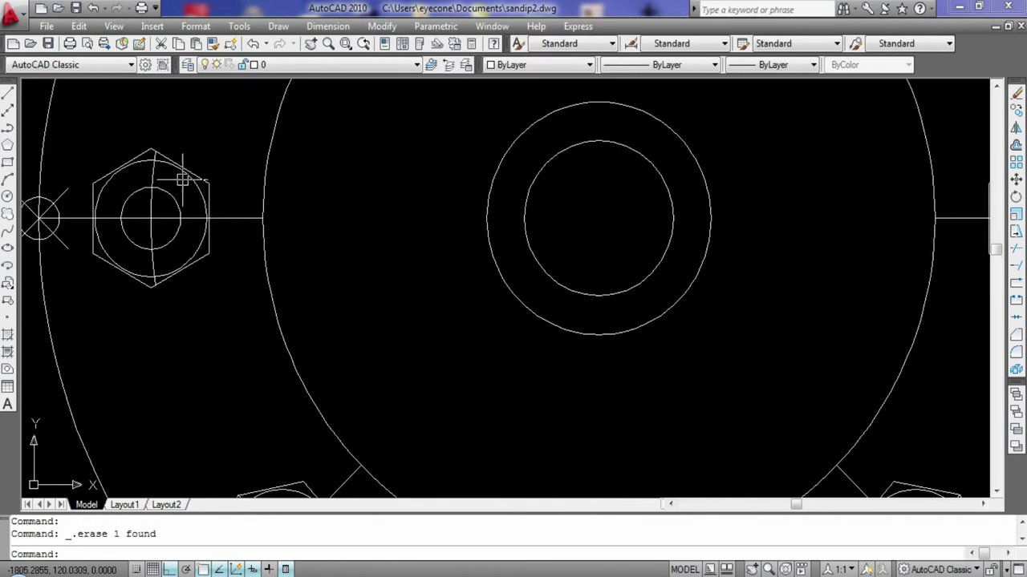
click(154, 223)
key(Delete)
click(80, 218)
key(Delete)
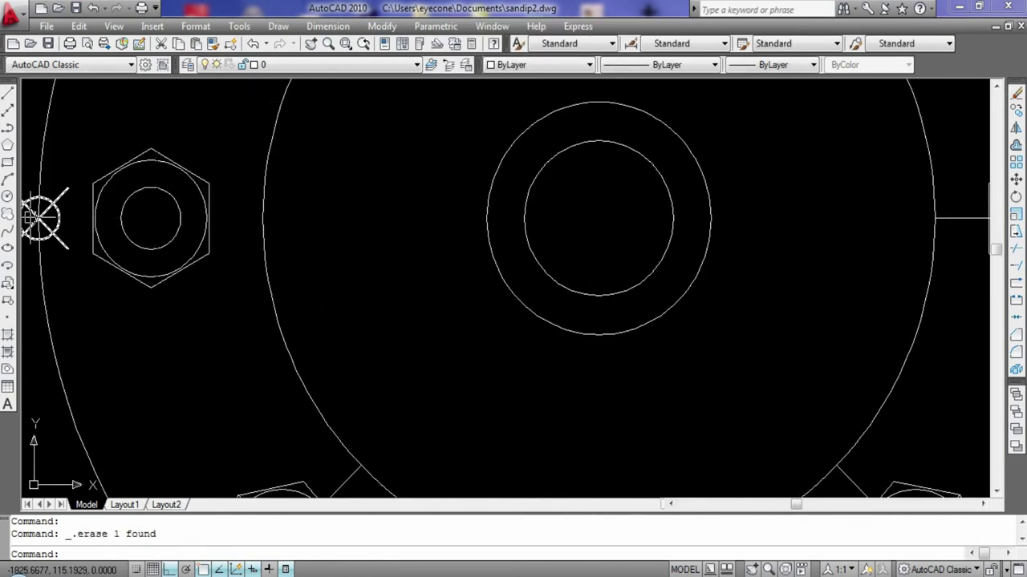
middle_drag(92, 222, 486, 106)
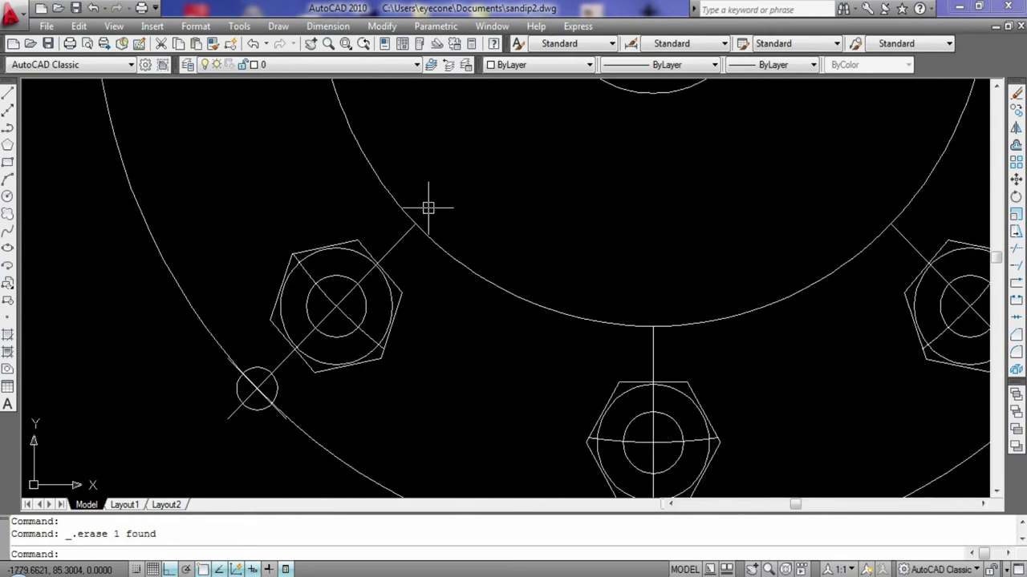
click(340, 304)
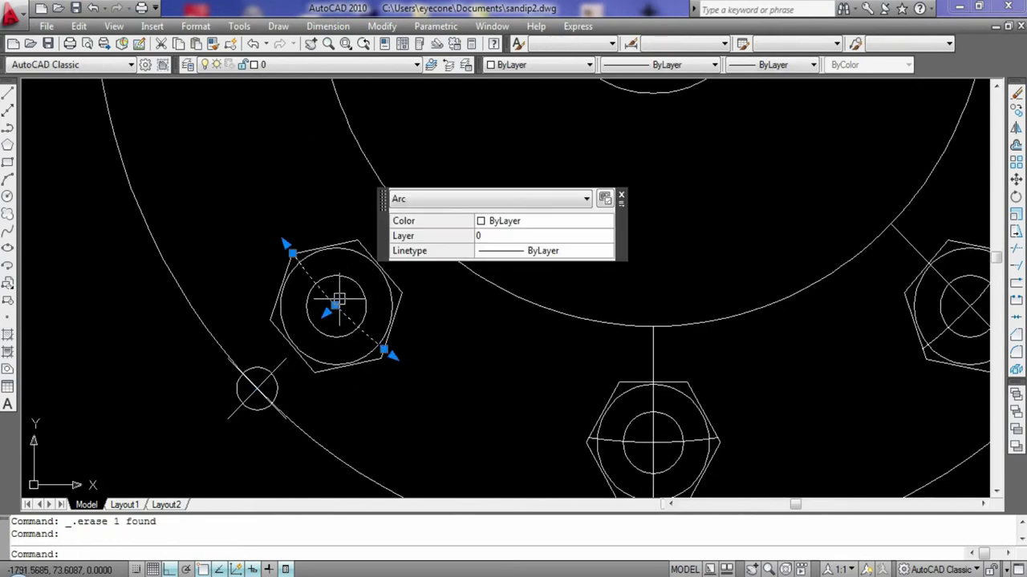
key(Delete)
- Erase the arc through the lower nut and two small crossed circles
middle_drag(265, 367, 74, 176)
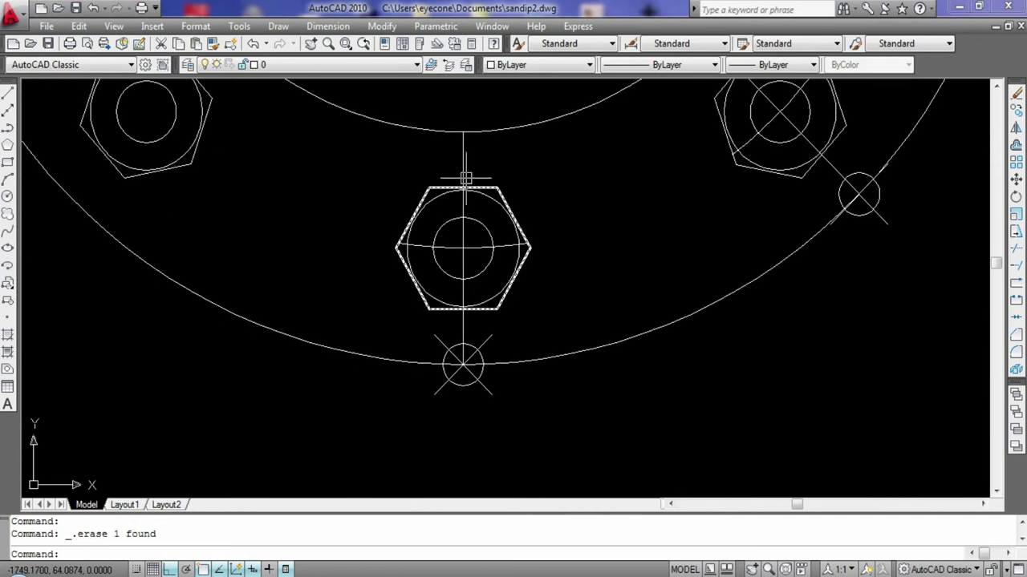
click(462, 249)
key(Delete)
click(462, 365)
key(Delete)
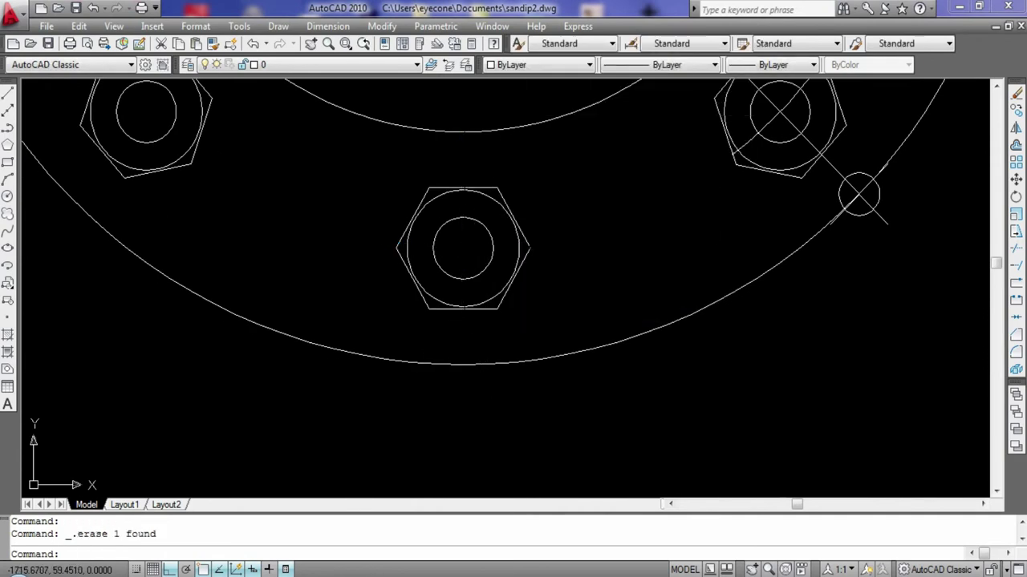
middle_drag(704, 212, 545, 316)
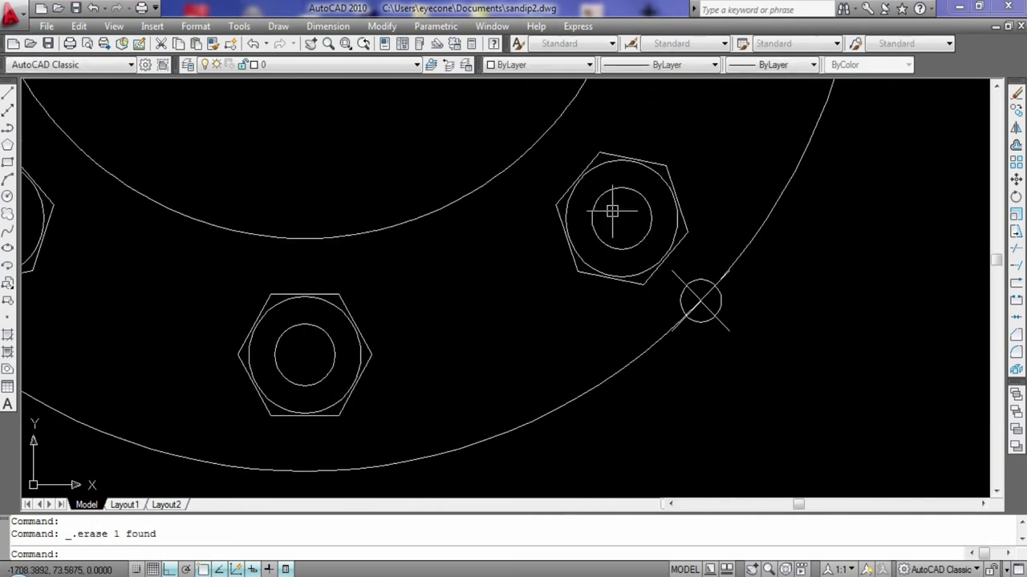
click(716, 291)
key(Delete)
- Erase the right-hand nut's vertical and horizontal centre lines, then zoom out
middle_drag(688, 291, 676, 214)
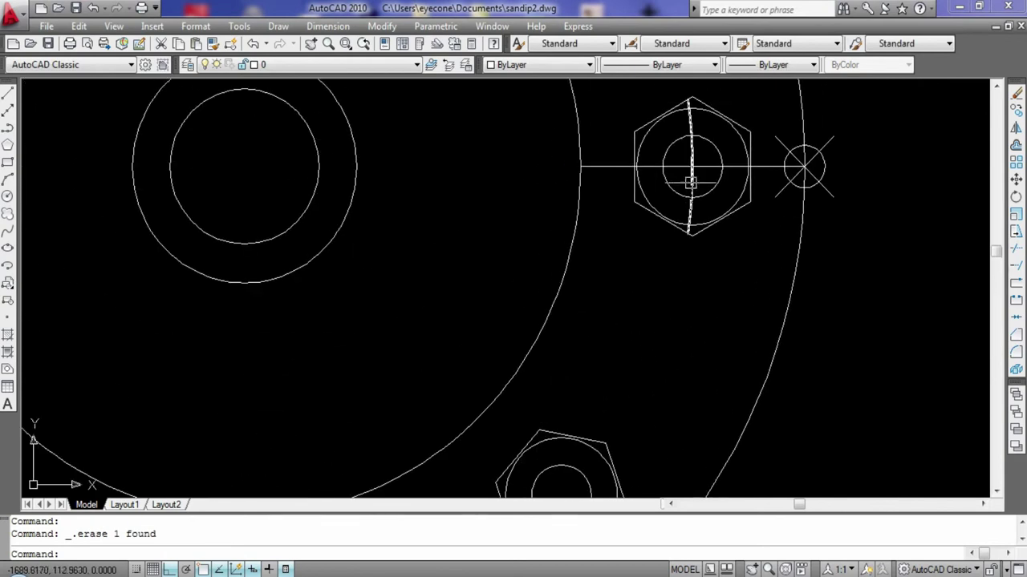
click(686, 200)
key(Delete)
click(790, 166)
key(Delete)
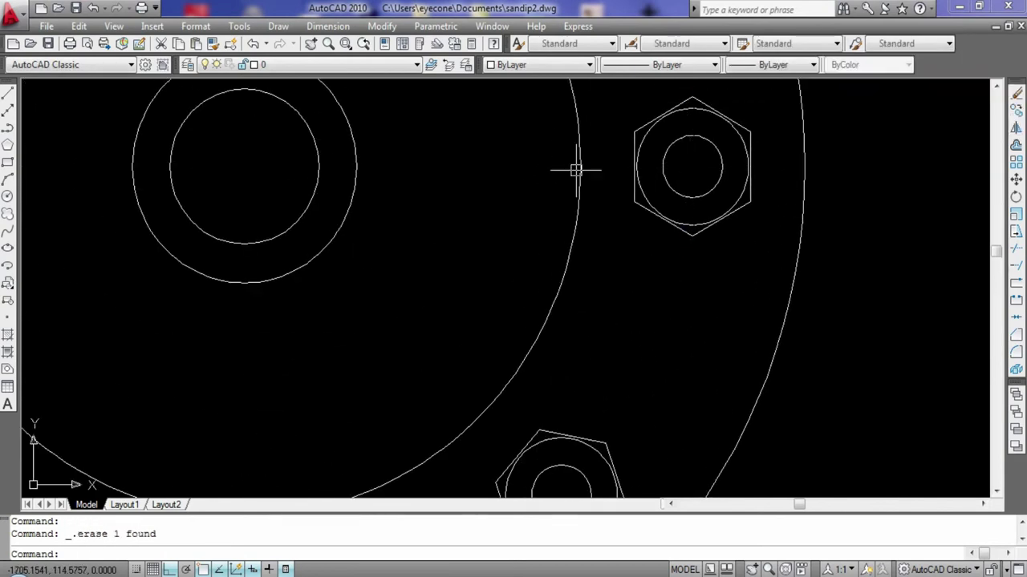
scroll(463, 408, down, 1)
scroll(557, 378, down, 1)
scroll(669, 270, down, 2)
- Draw a circle of diameter 120 centred on the flange centre through the nuts
middle_drag(668, 270, 717, 163)
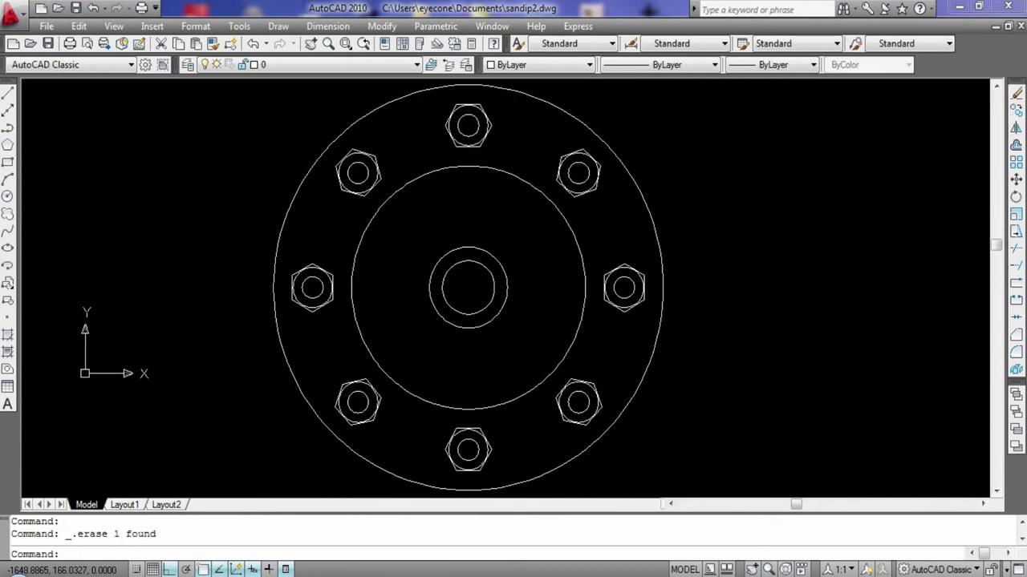
click(7, 195)
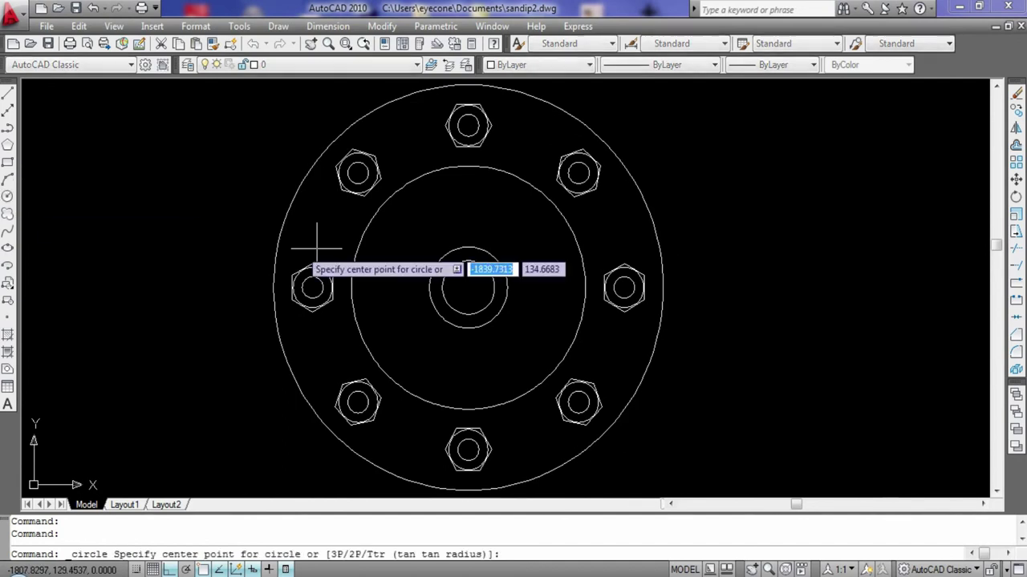
click(469, 288)
key(Return)
text(12)
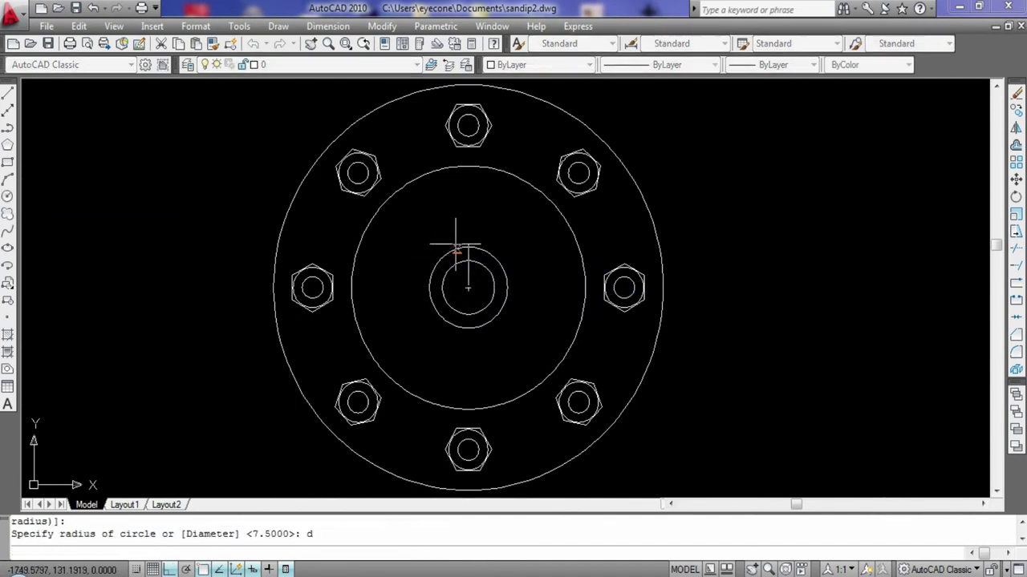
text(0)
key(Return)
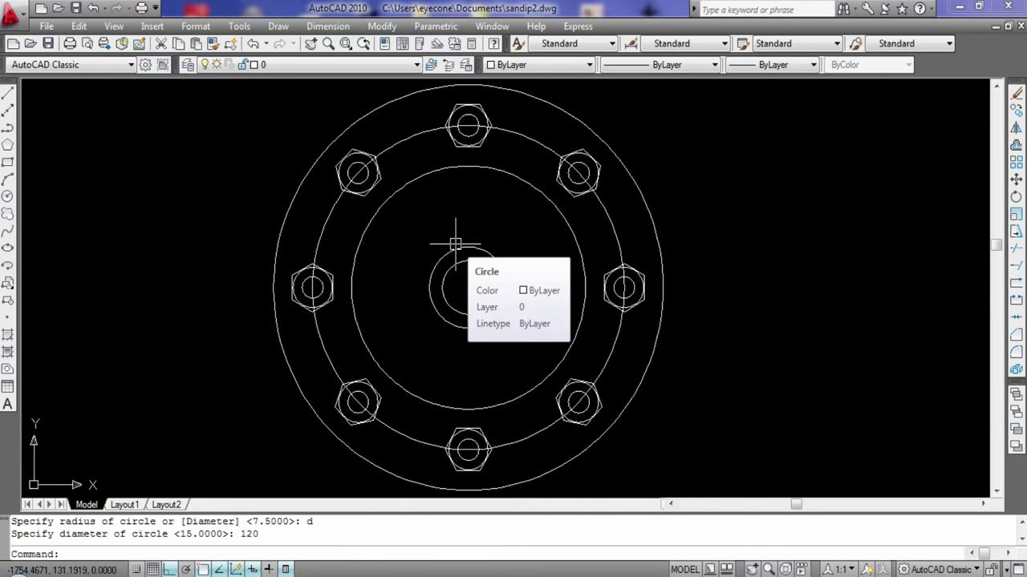
key(Escape)
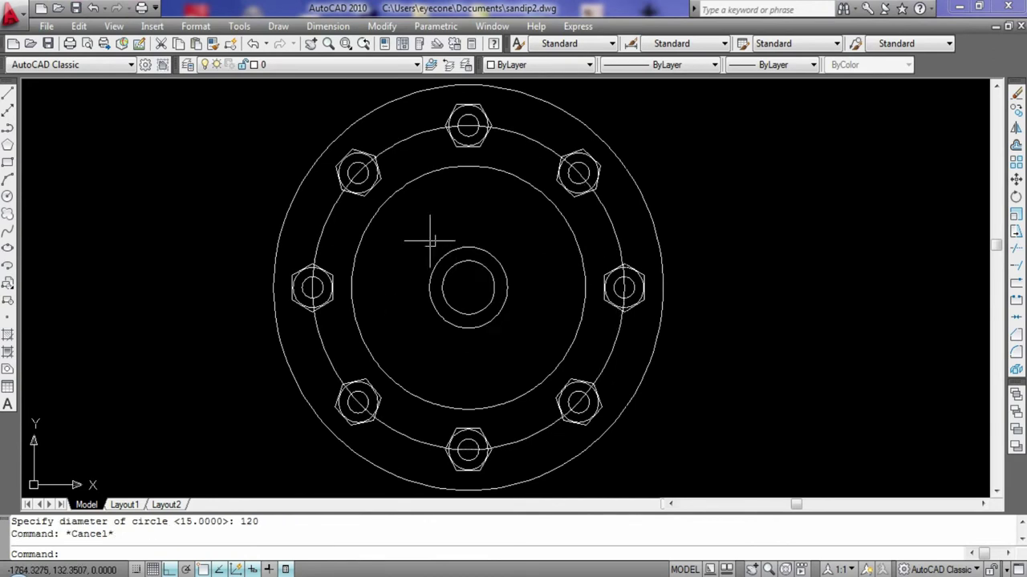
scroll(204, 190, down, 2)
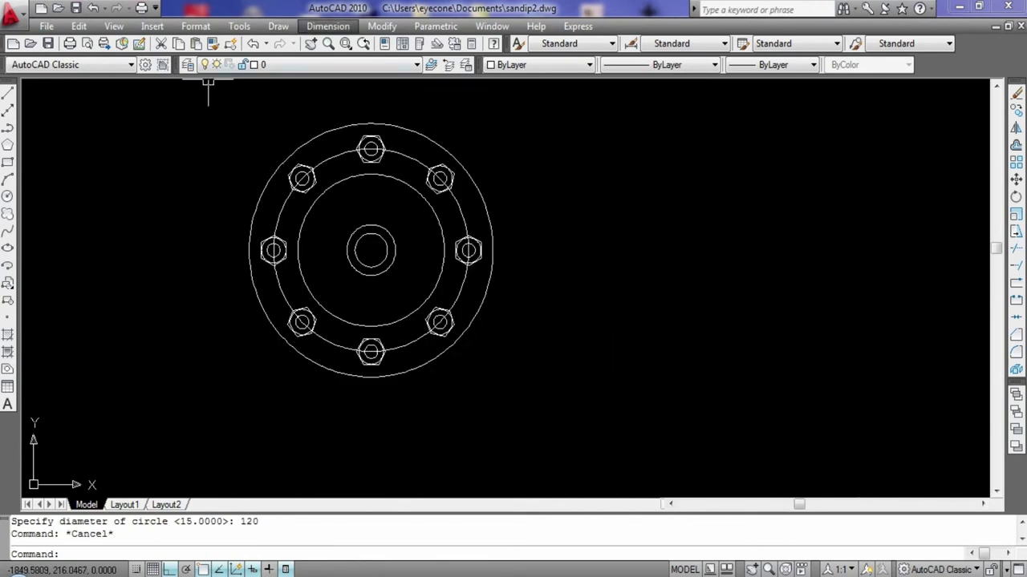
scroll(317, 91, up, 2)
click(327, 26)
- Dimension the flange's outer edge at 150, placed above the flange
click(332, 67)
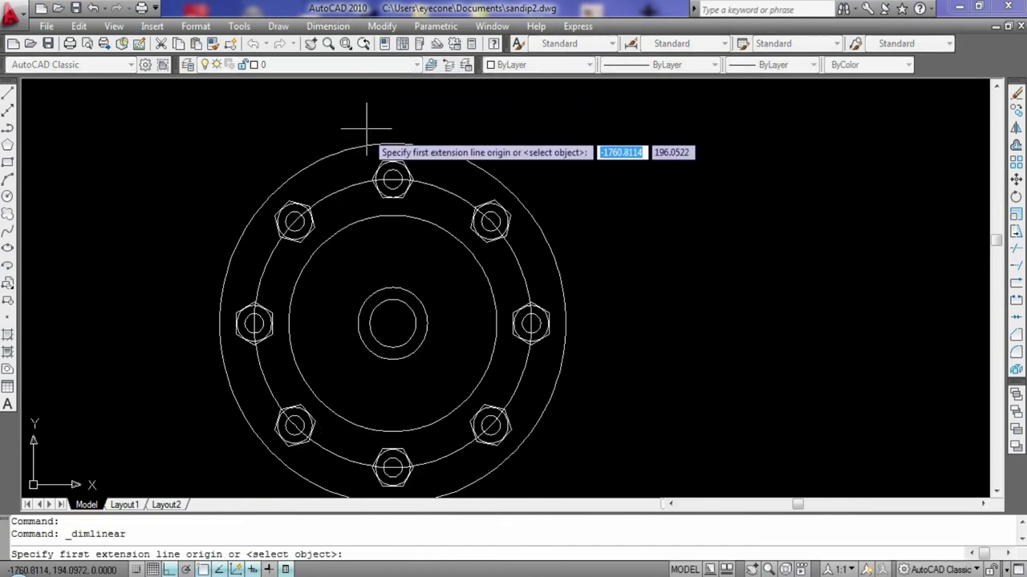
click(219, 324)
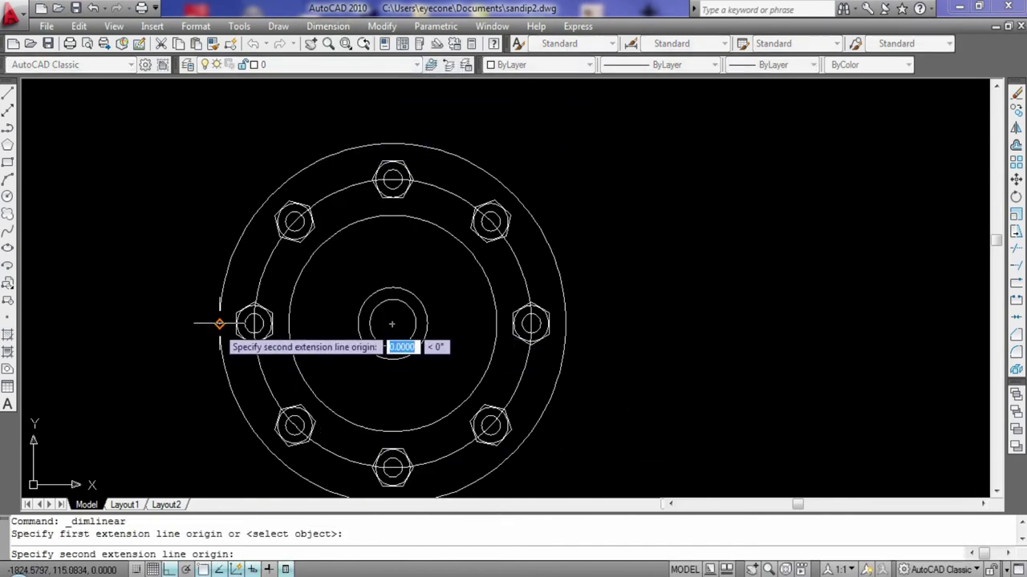
click(565, 324)
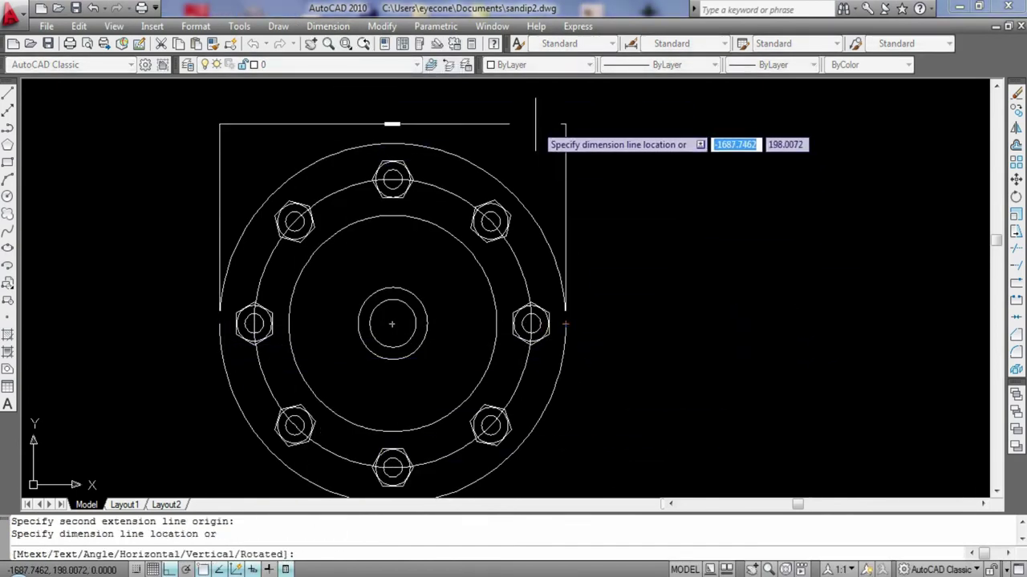
click(536, 124)
scroll(505, 234, up, 2)
scroll(332, 305, down, 1)
scroll(757, 315, down, 1)
middle_drag(206, 341, 100, 208)
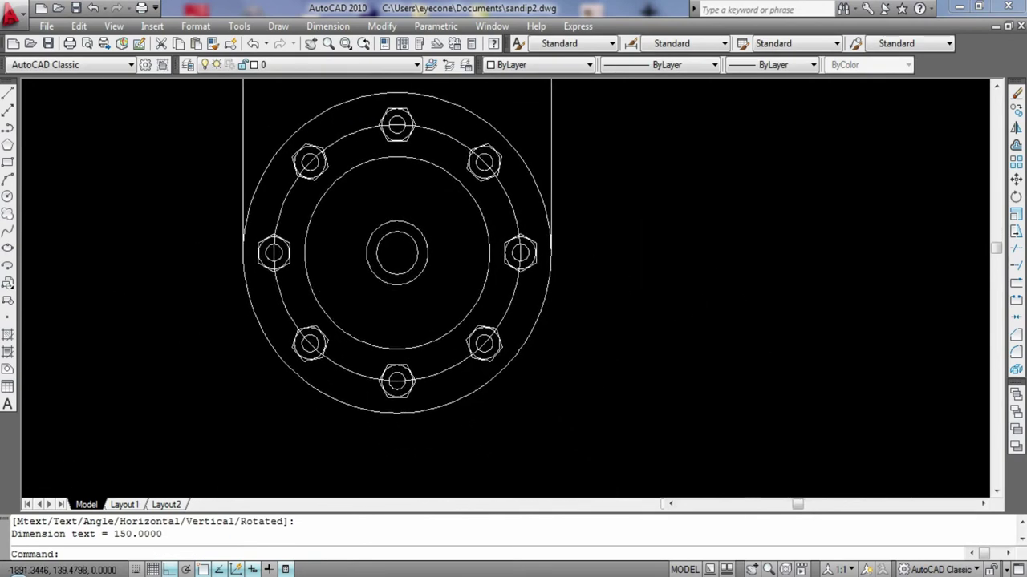
- Dimension the 120 spacing between the left and right bolt centres below the flange
click(328, 25)
click(336, 67)
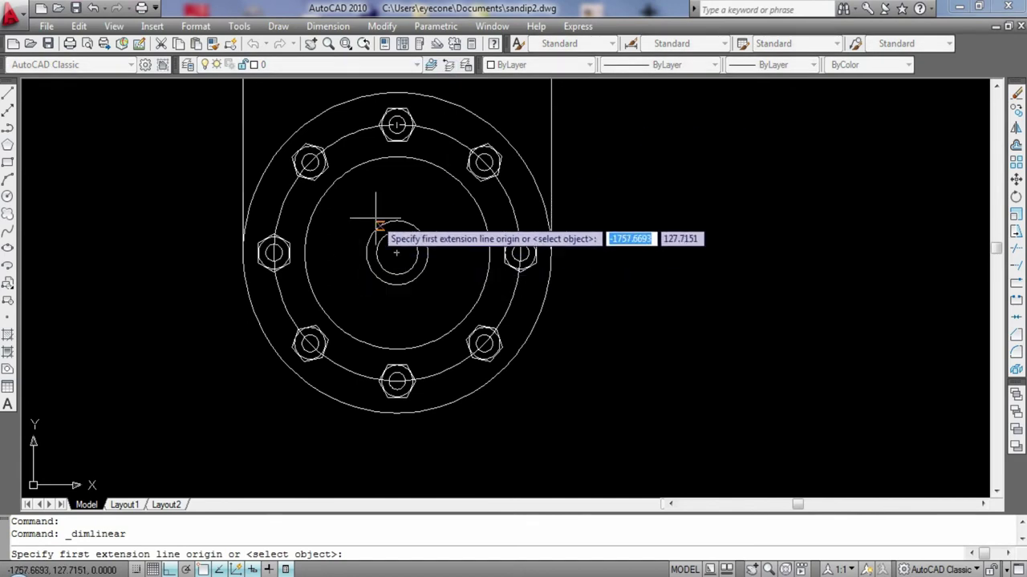
click(274, 253)
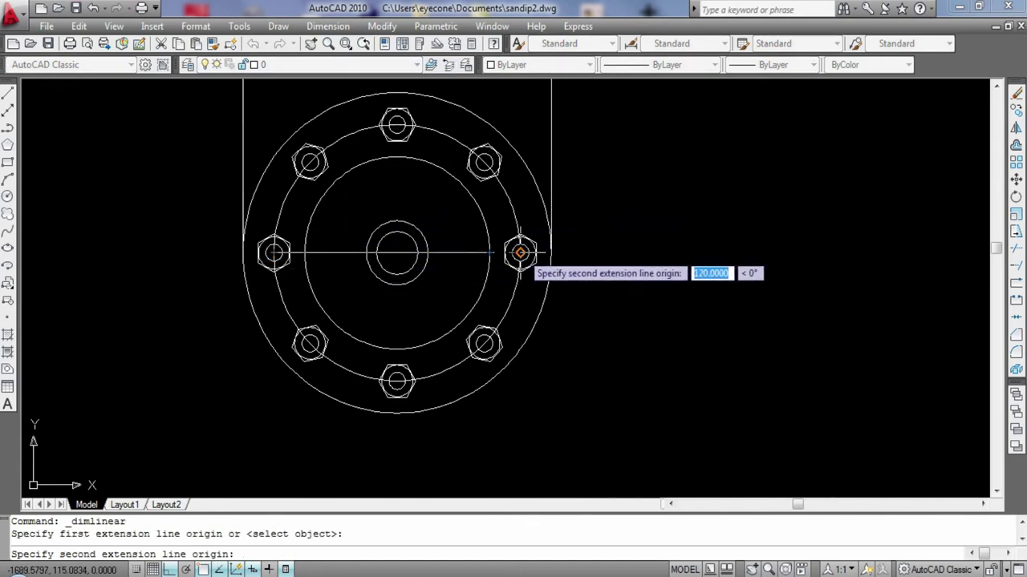
click(520, 254)
click(505, 437)
scroll(455, 489, up, 3)
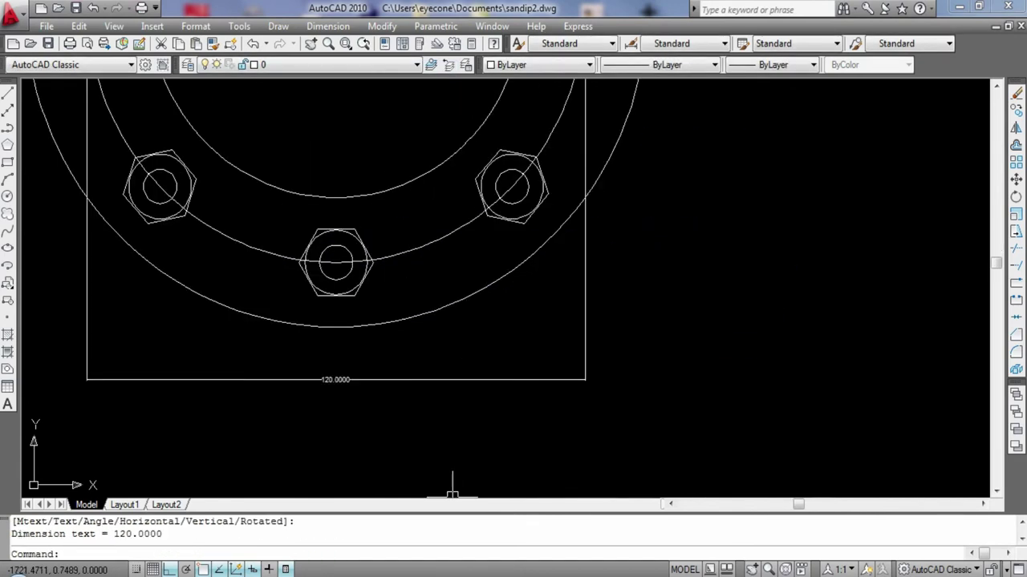
scroll(451, 496, down, 5)
- Add the 90 inner-circle and 30 hub linear dimensions below the flange
click(328, 26)
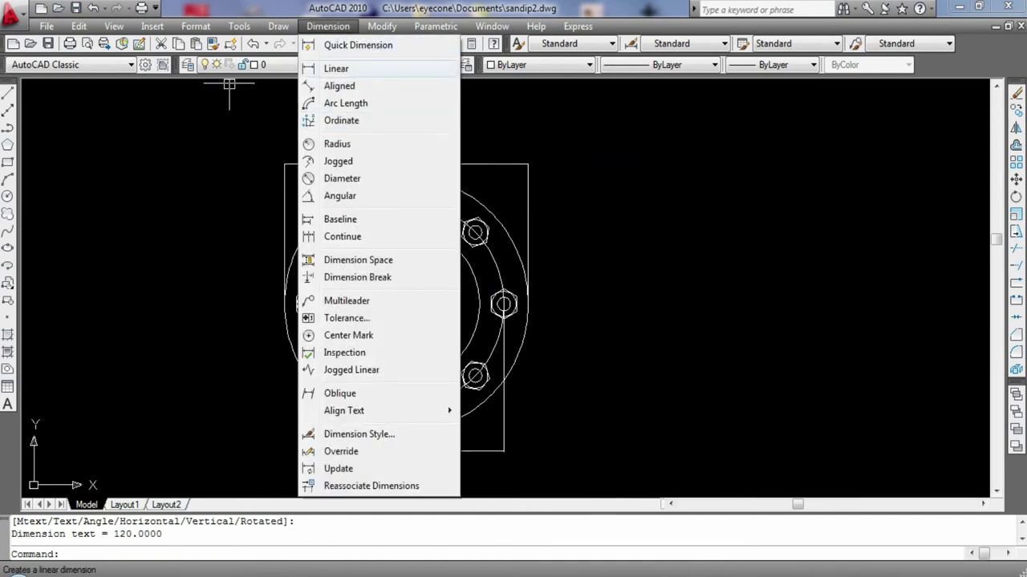
click(333, 66)
click(334, 305)
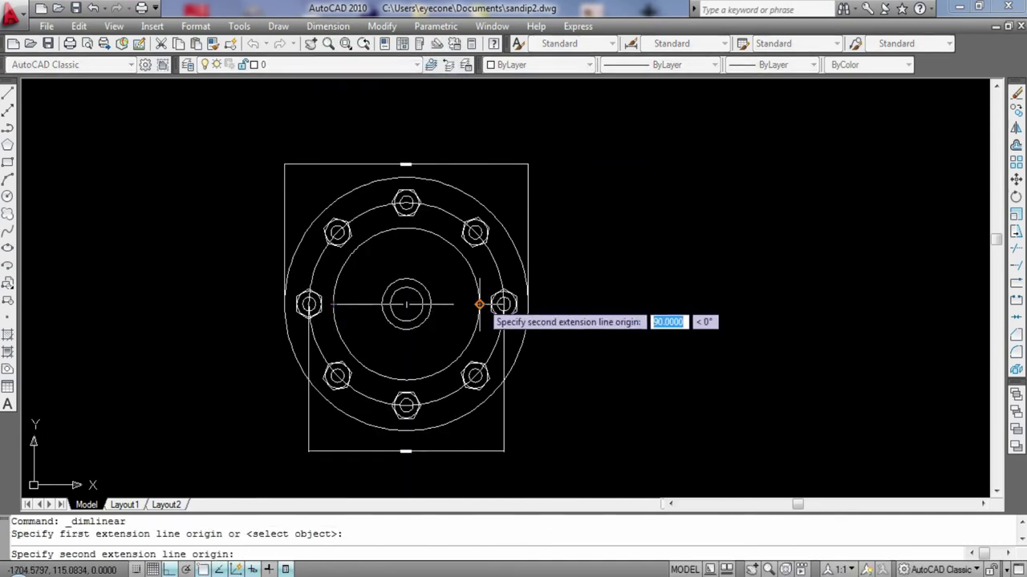
click(480, 305)
click(460, 435)
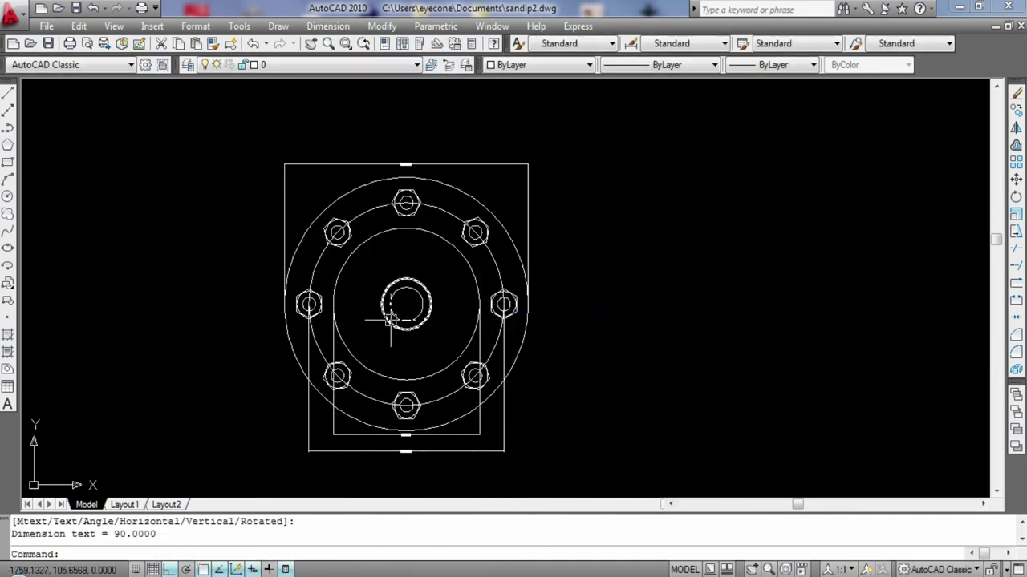
click(328, 26)
click(333, 67)
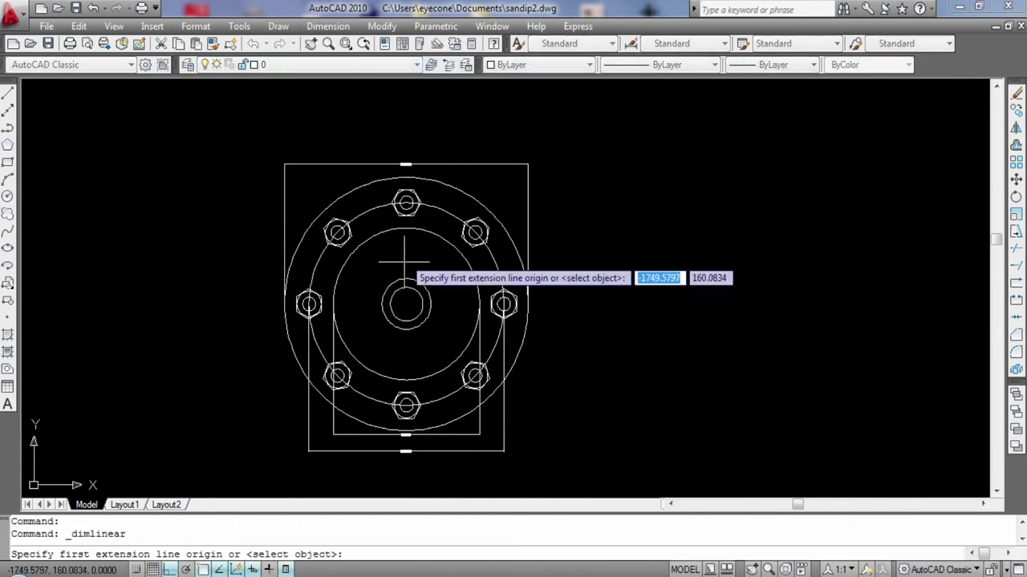
click(384, 305)
click(430, 304)
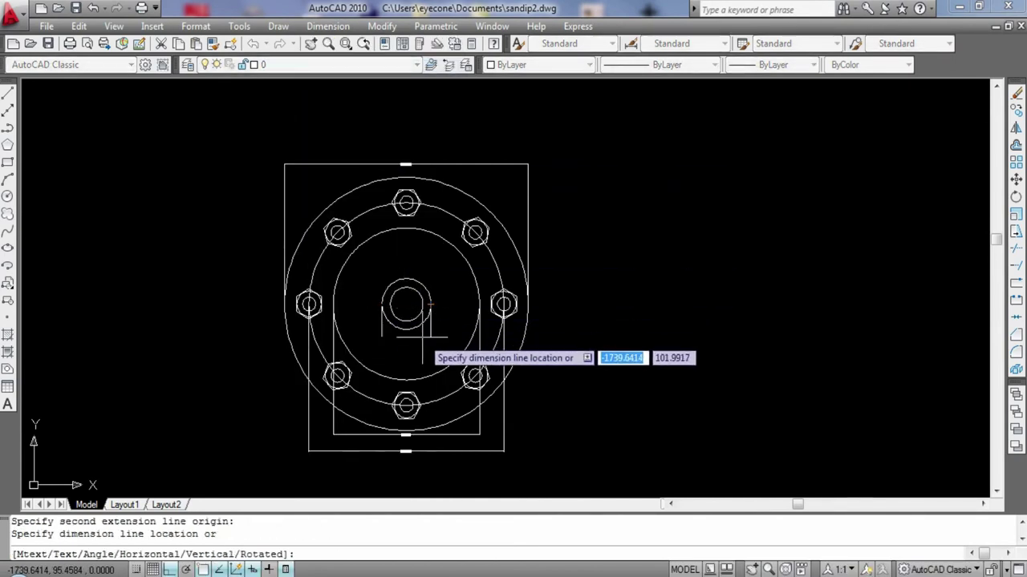
click(425, 338)
scroll(443, 229, up, 3)
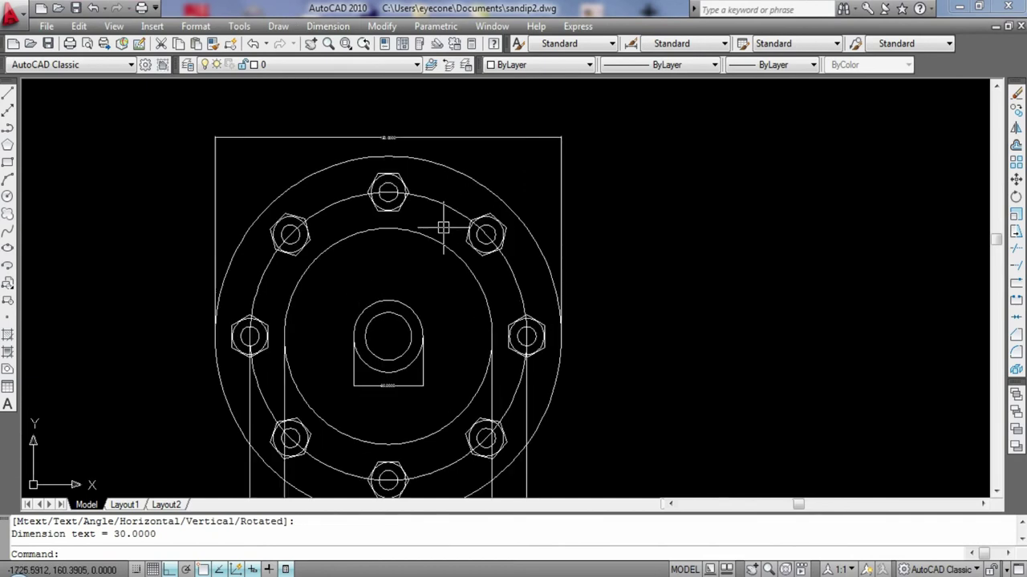
- Add a 20 linear dimension below the 30 hub dimension
click(328, 25)
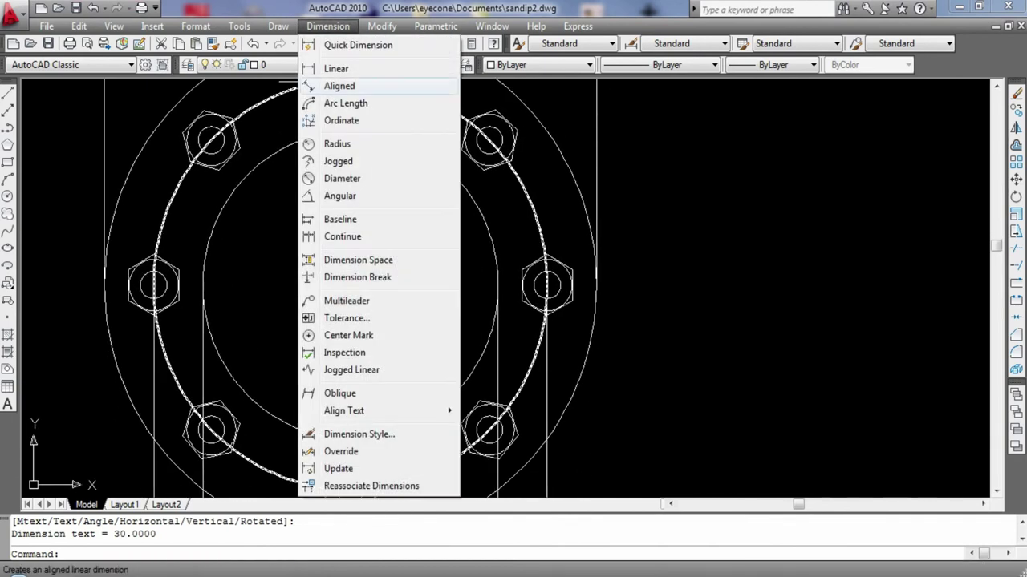
click(336, 69)
click(350, 285)
click(383, 284)
click(367, 385)
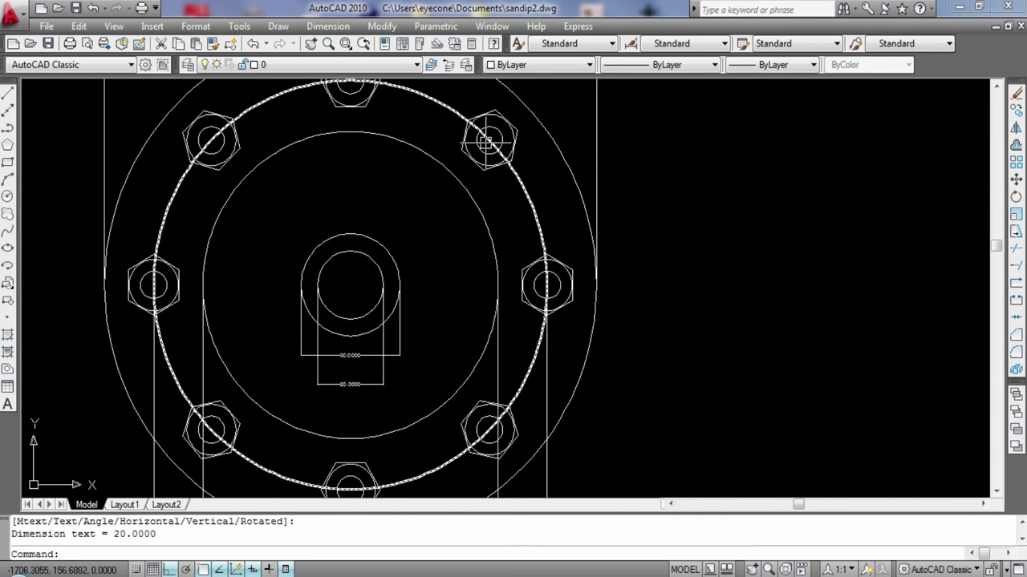
- Dimension the upper-right bolt at 8.0000, placed to its right
click(328, 25)
click(336, 68)
click(489, 127)
click(490, 153)
click(586, 165)
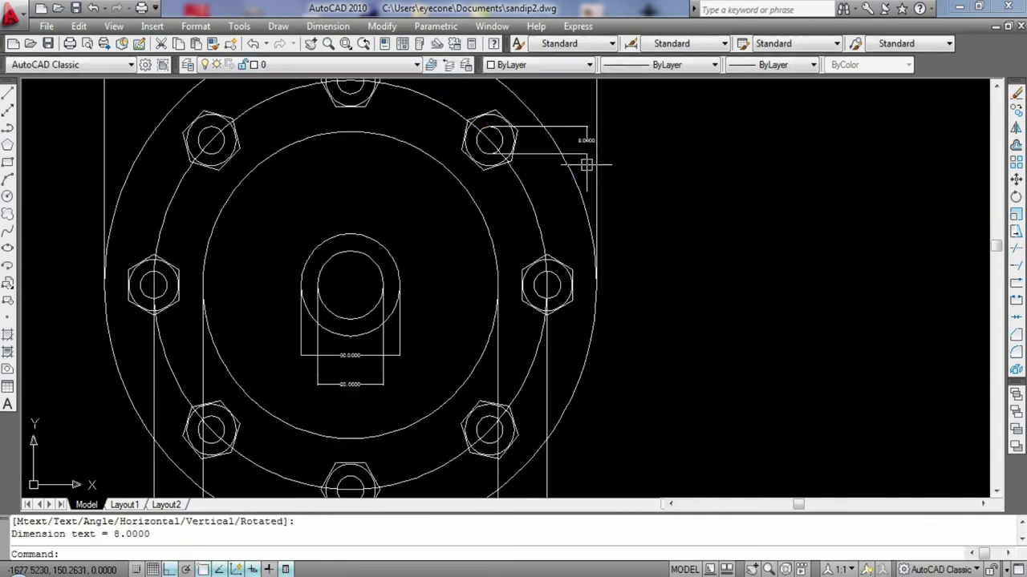
- Add a 15.0000 vertical dimension beside the bolt, replacing an undone 14.8696 attempt
click(328, 26)
click(321, 68)
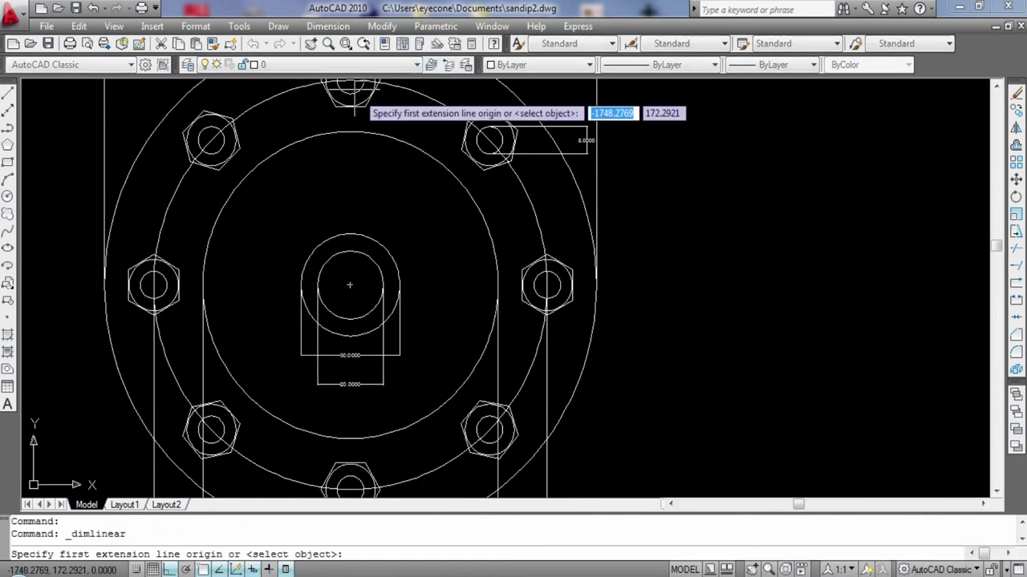
click(491, 115)
click(490, 165)
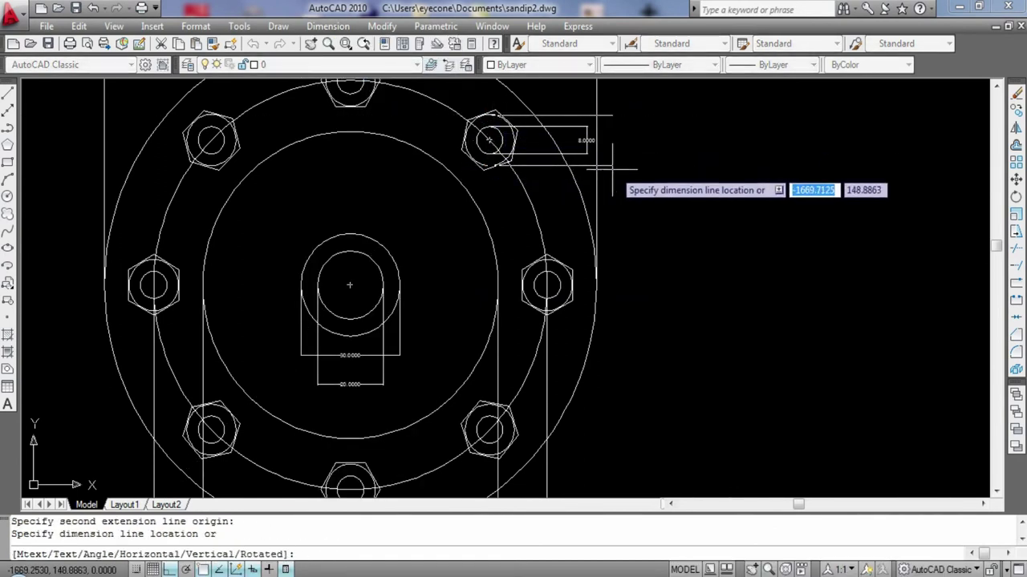
click(622, 185)
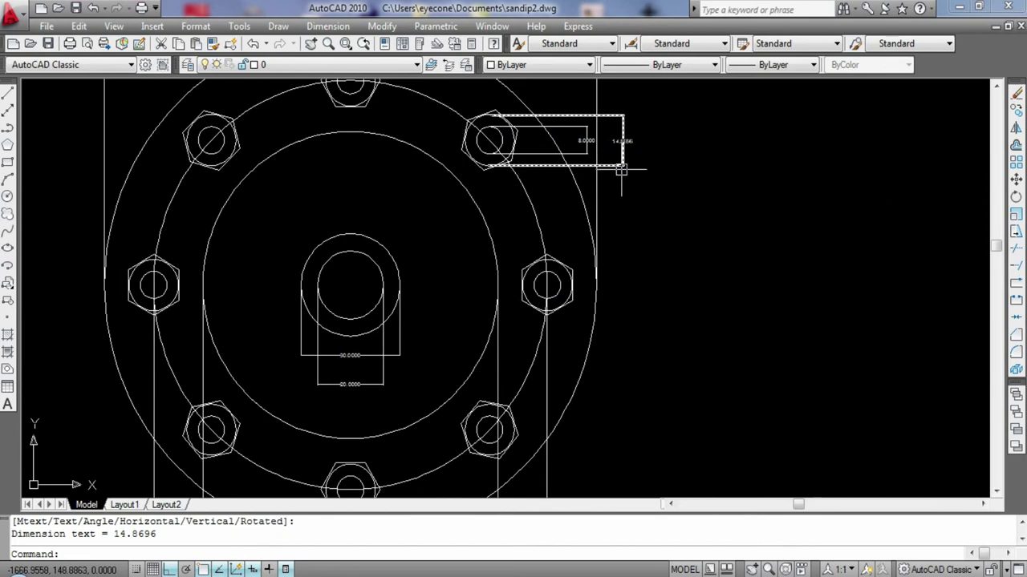
key(ctrl+z)
click(328, 25)
click(321, 68)
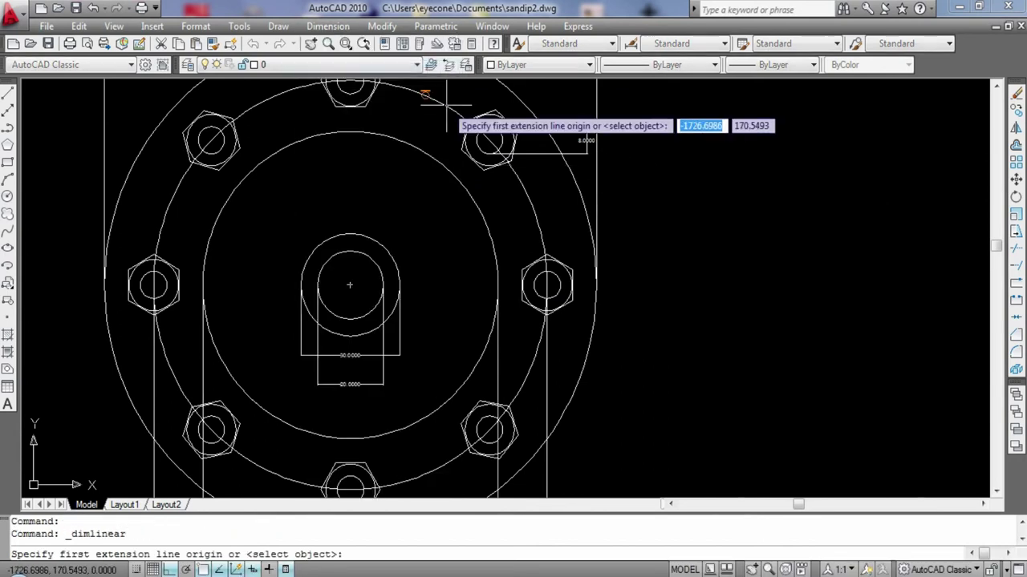
click(491, 116)
click(489, 153)
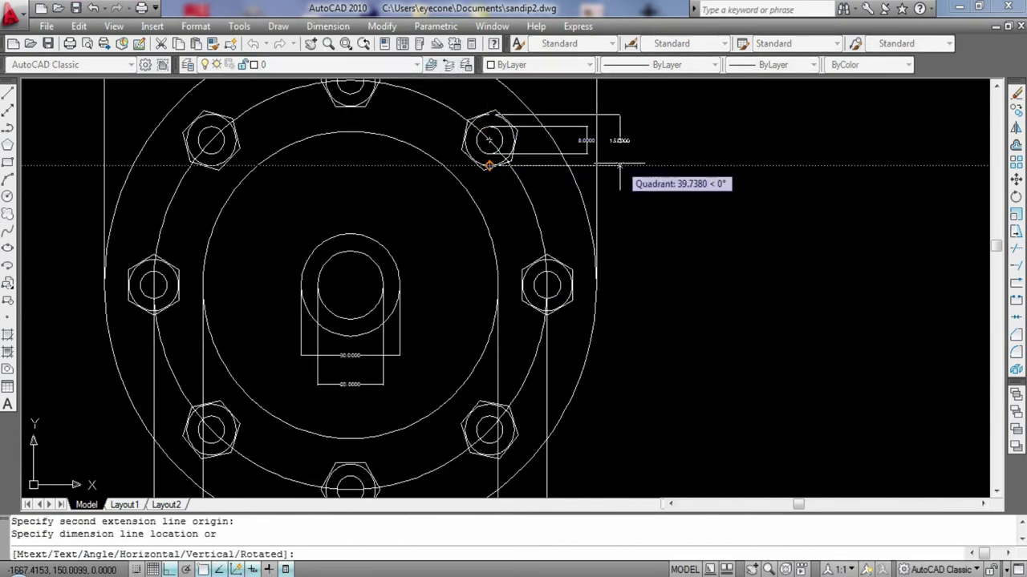
click(619, 164)
scroll(147, 280, down, 4)
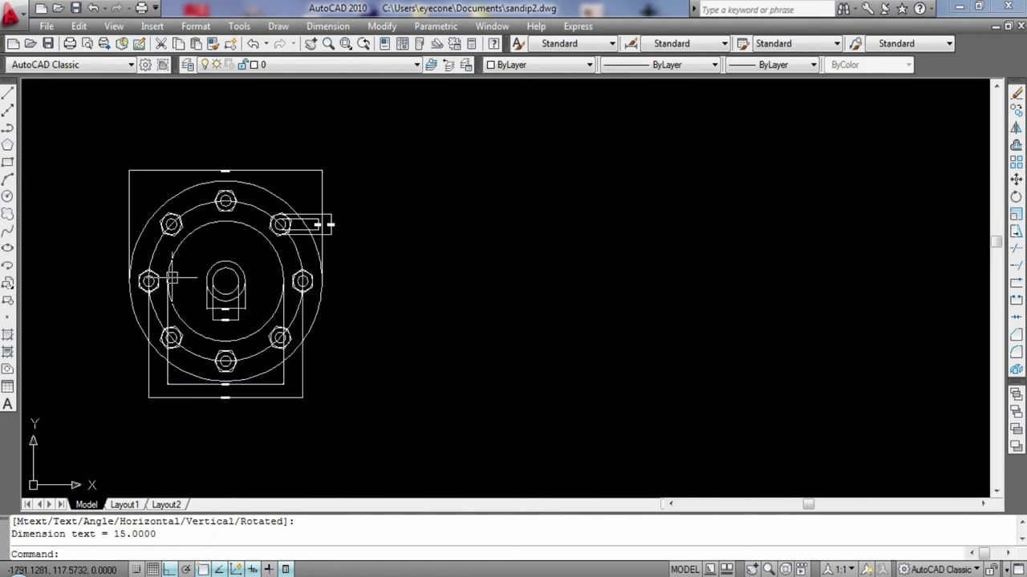
- Dimension the hub part's outer circle at 150.0000 between its quadrants, placed above
middle_drag(557, 290, 200, 288)
middle_drag(674, 286, 347, 281)
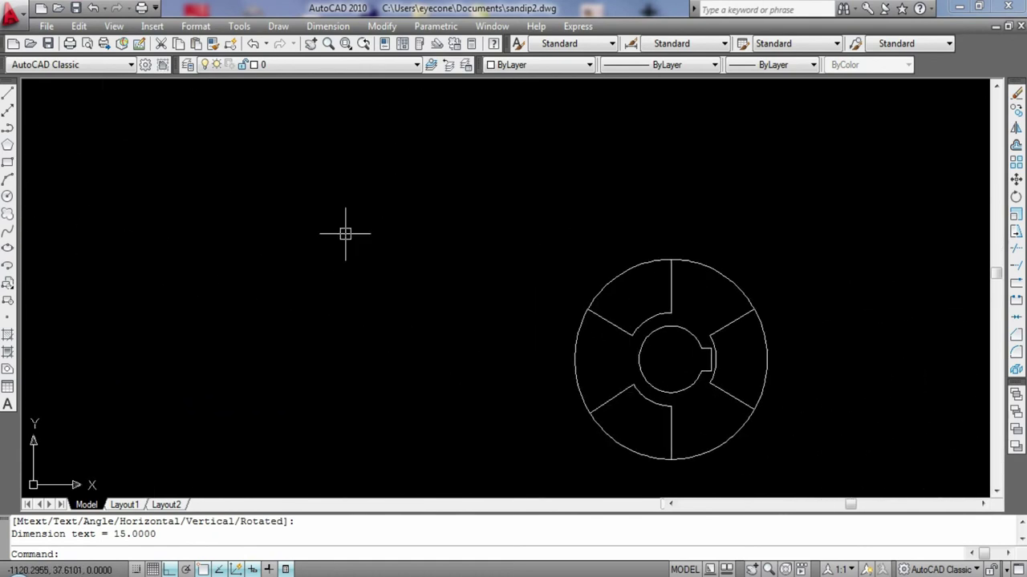
click(327, 26)
click(329, 66)
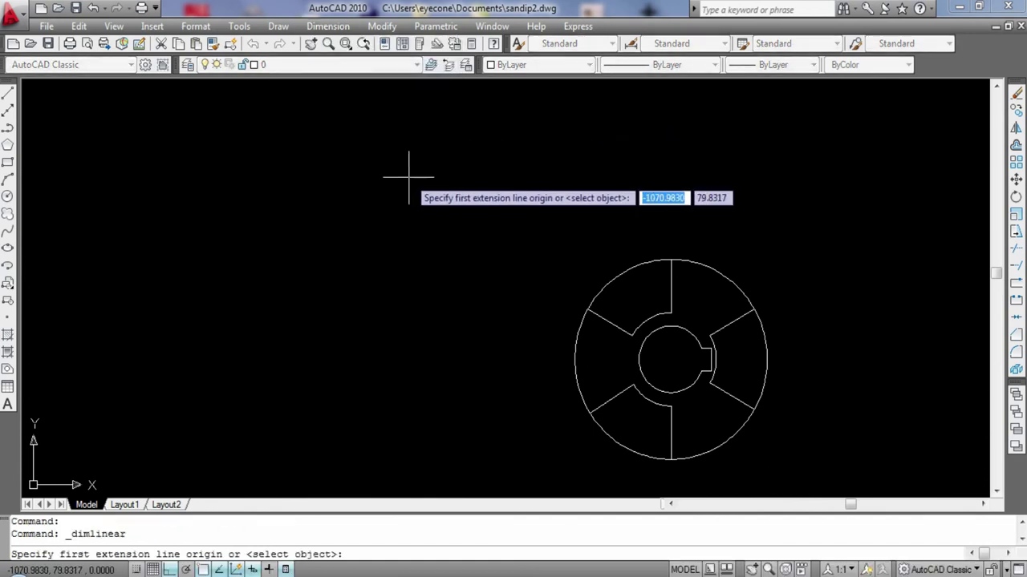
click(574, 359)
click(767, 359)
click(743, 215)
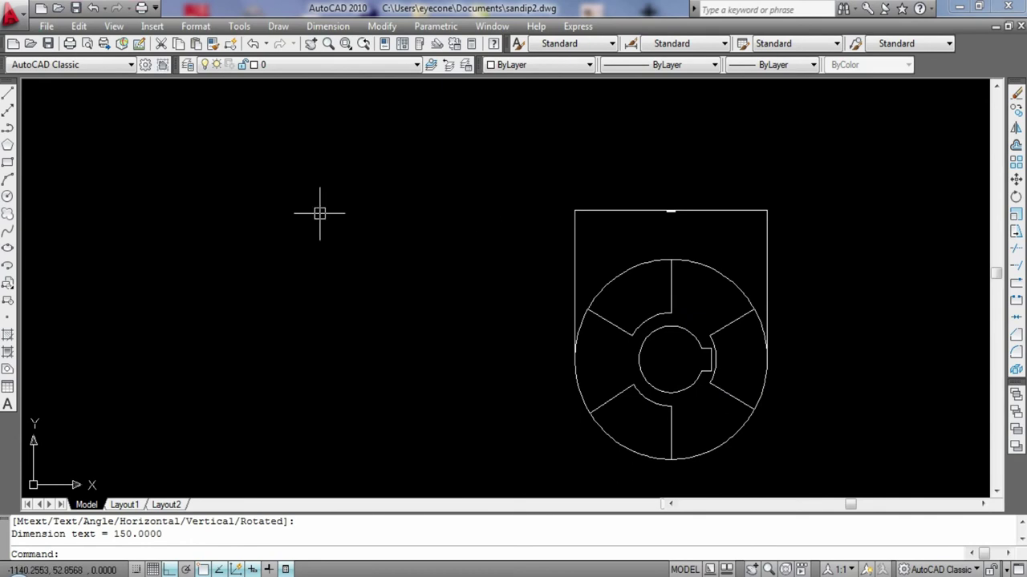
- Try a 49.7381 dimension from inner circle to key slot, then undo it
click(328, 25)
click(332, 66)
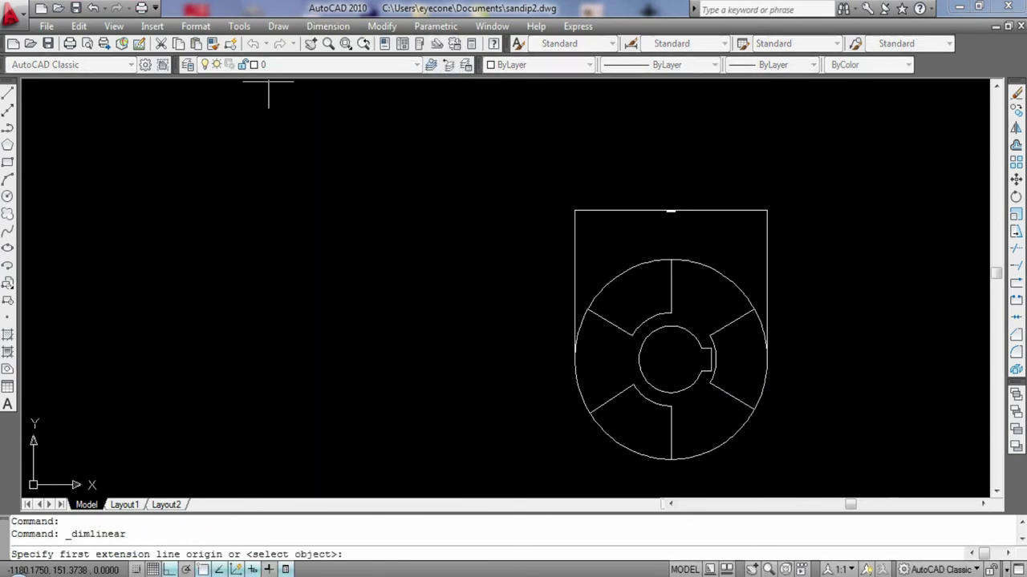
click(639, 359)
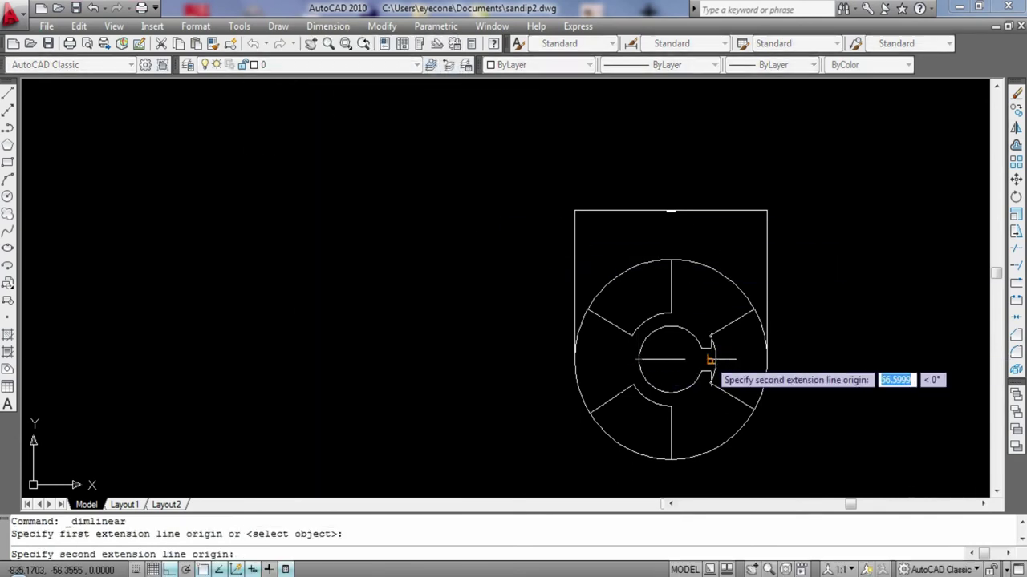
click(705, 361)
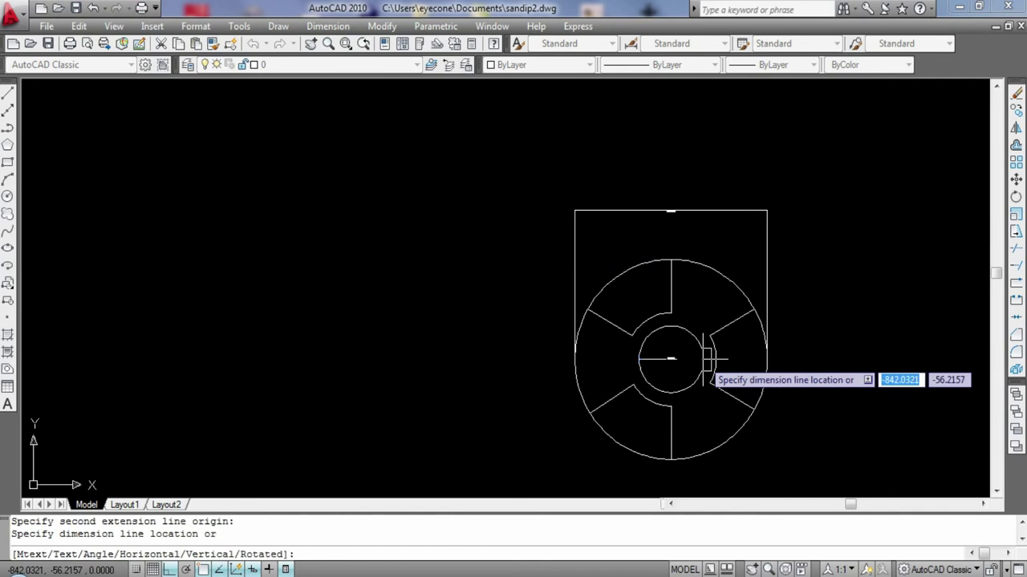
click(733, 253)
scroll(733, 236, up, 5)
scroll(733, 236, down, 2)
scroll(733, 236, down, 2)
scroll(649, 206, up, 2)
scroll(773, 360, down, 2)
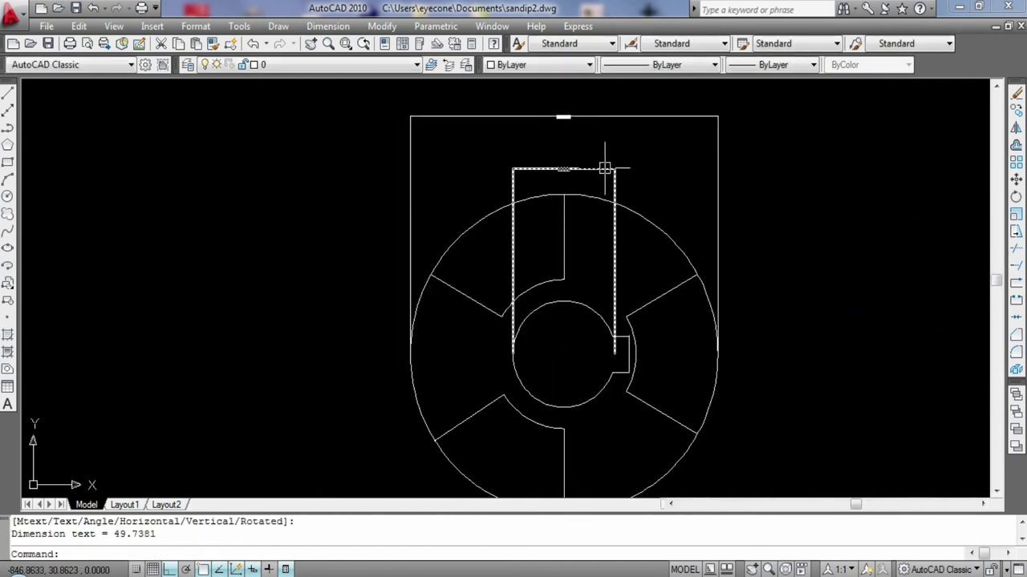
key(ctrl+z)
key(ctrl+z)
scroll(427, 238, up, 2)
scroll(427, 238, up, 3)
middle_drag(529, 209, 89, 169)
scroll(89, 169, down, 5)
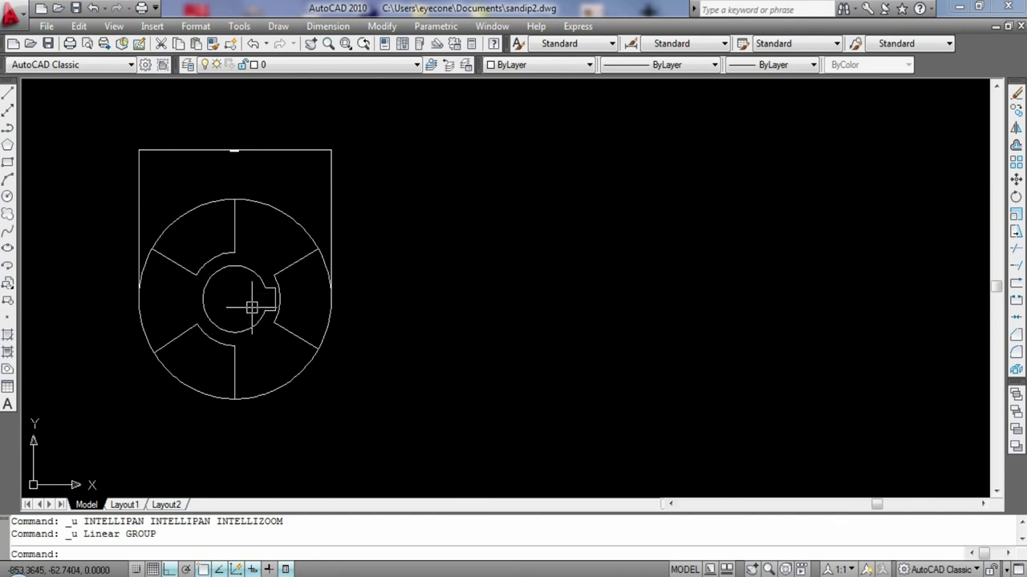
- Add the 50.0000 vertical bore dimension to the right of the hub circle
click(328, 25)
click(336, 69)
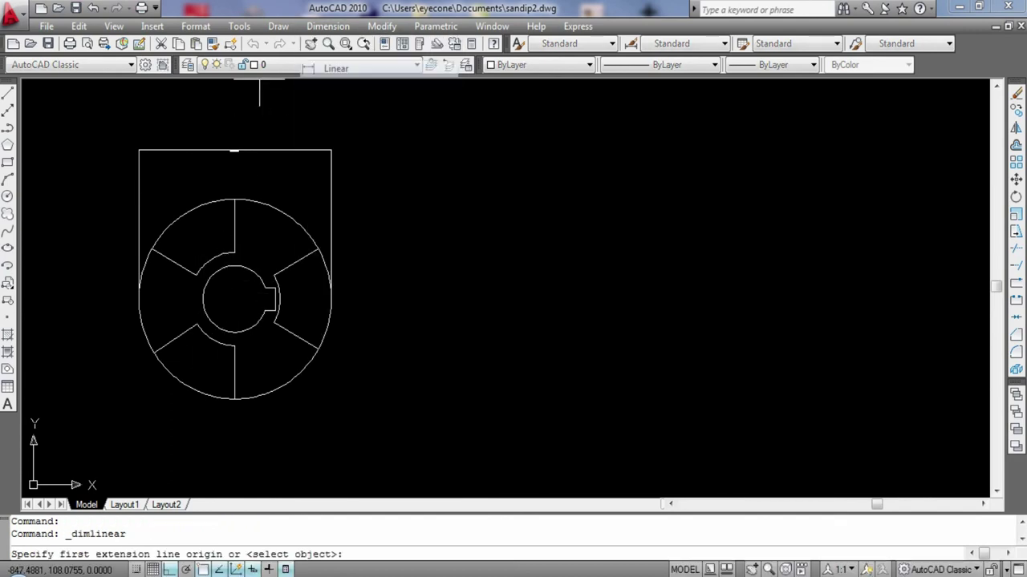
click(234, 300)
click(235, 332)
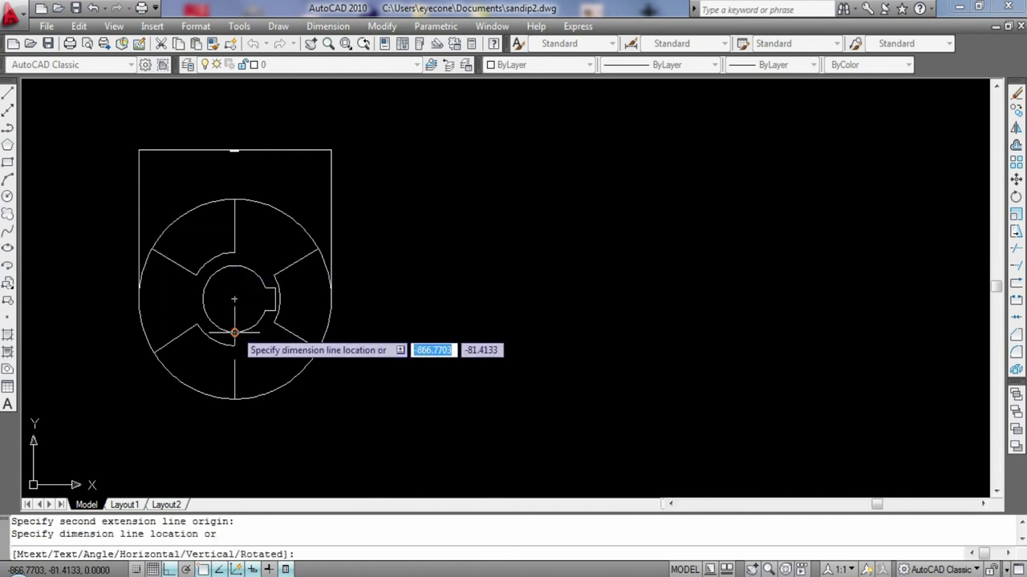
click(365, 291)
scroll(436, 299, up, 8)
scroll(337, 285, down, 3)
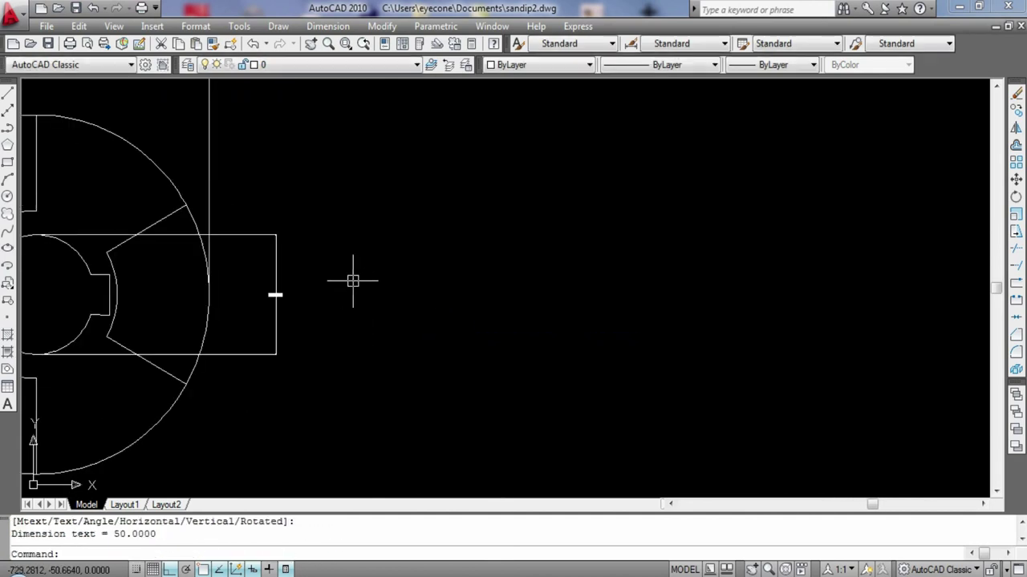
scroll(353, 280, down, 4)
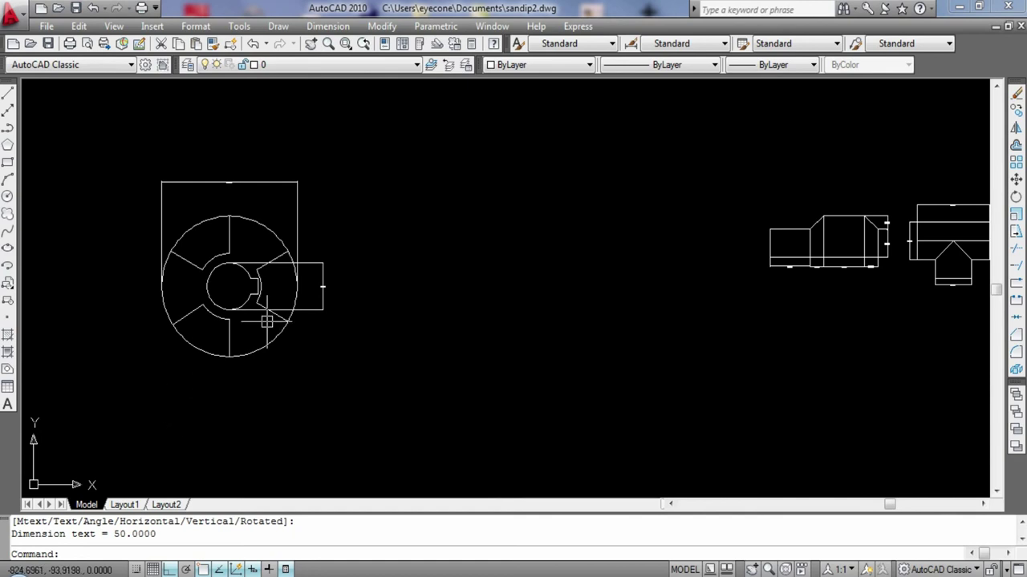
- Dimension the key slot at 16.8738, then return to a view of the whole drawing
click(327, 26)
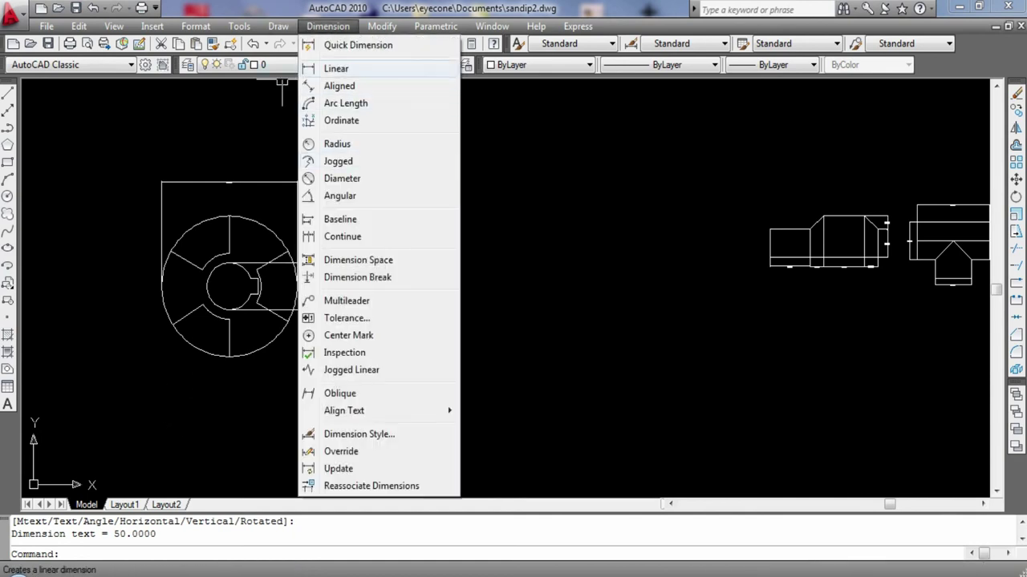
click(336, 68)
scroll(334, 232, up, 3)
scroll(167, 165, up, 3)
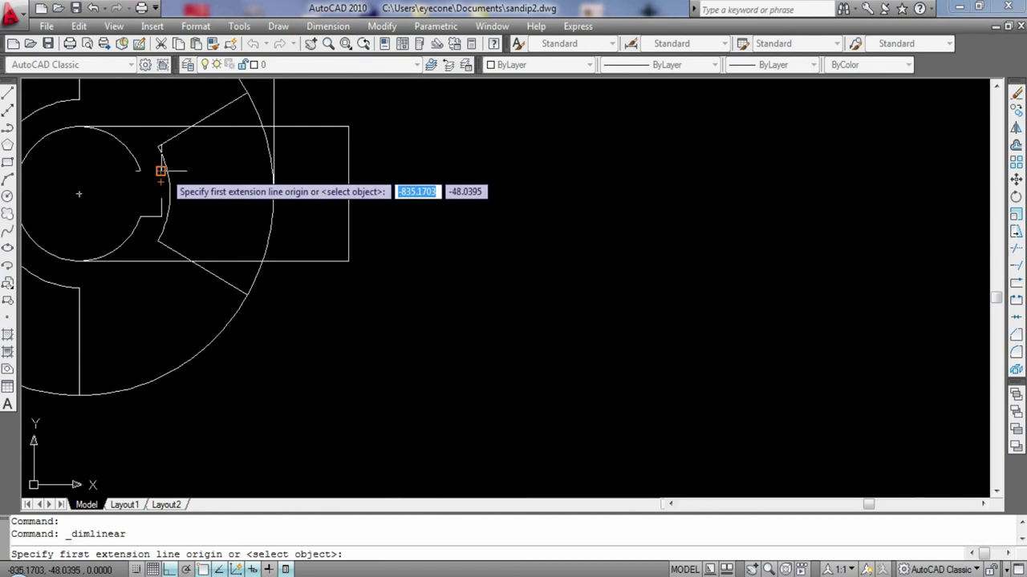
click(161, 171)
click(161, 218)
click(222, 224)
scroll(264, 240, up, 3)
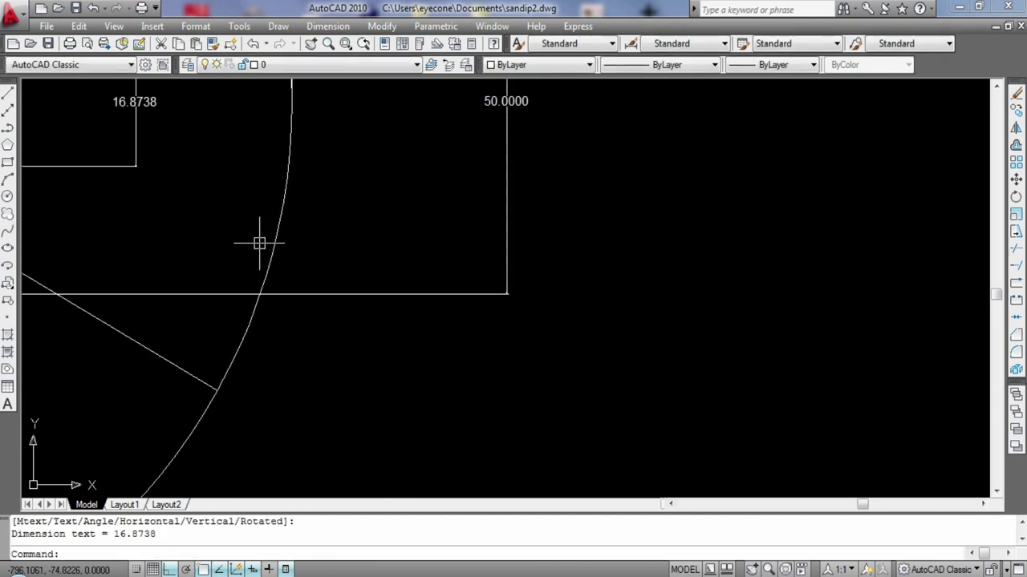
middle_drag(174, 212, 390, 306)
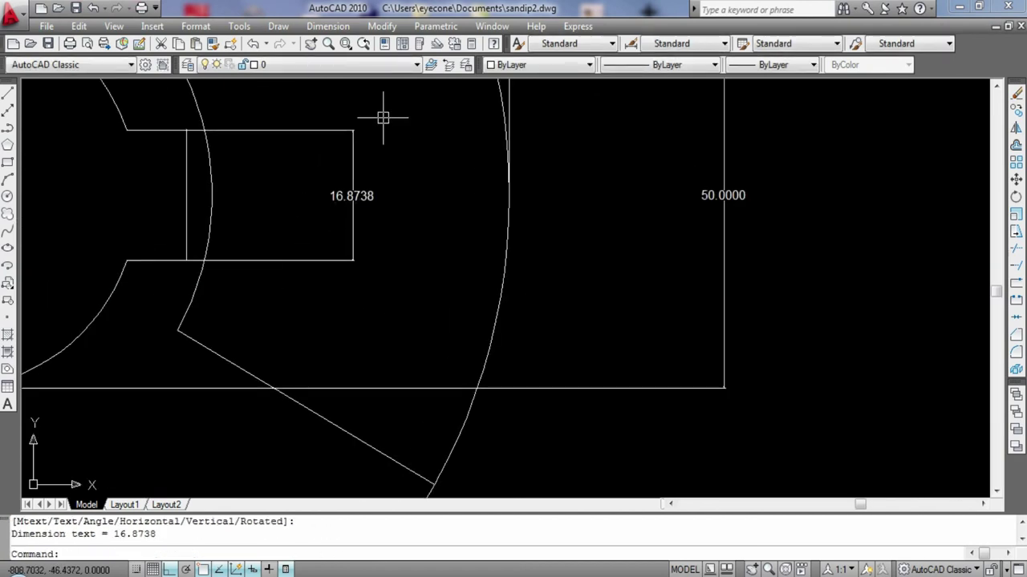
key(ctrl+z)
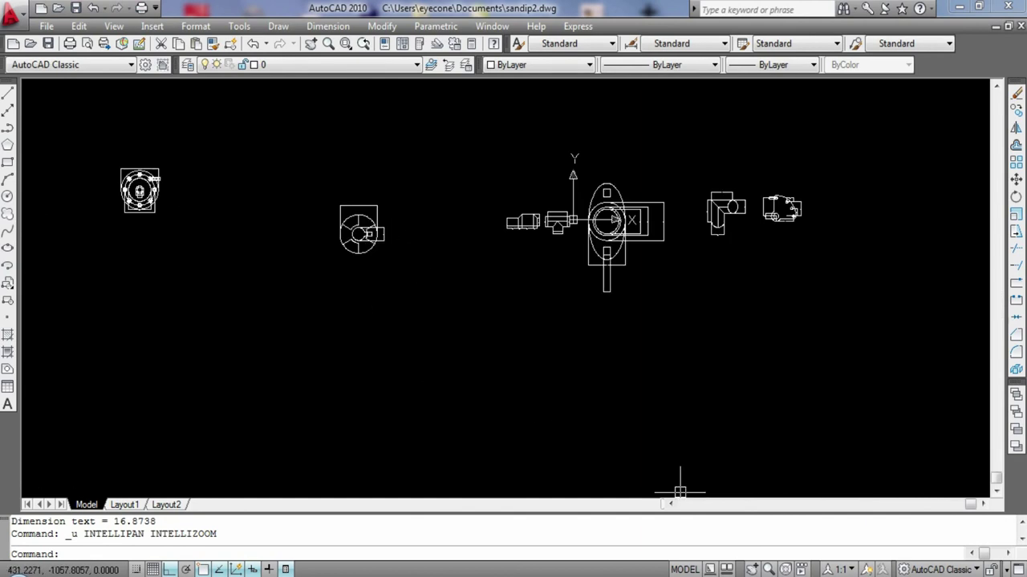